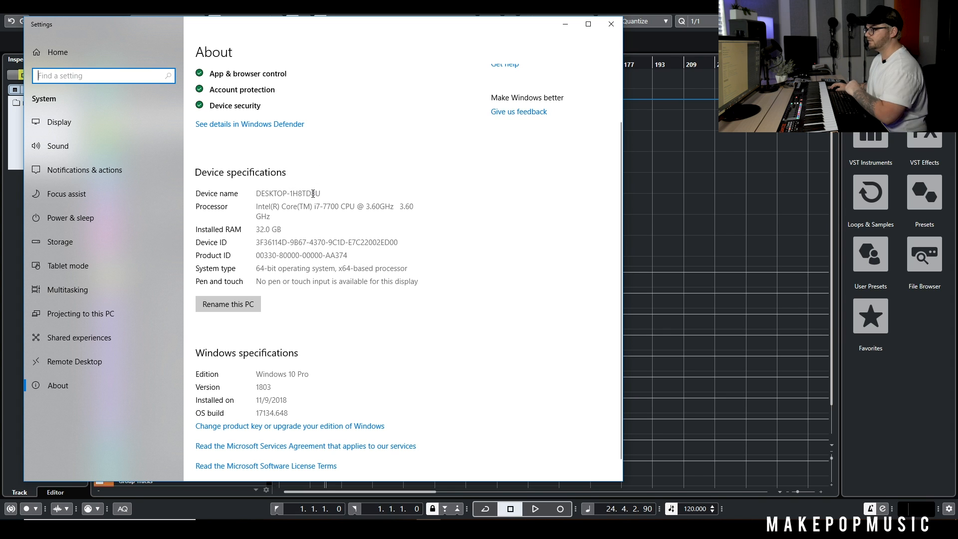
Review the PC's processor, RAM and Windows specifications, and close the Settings window.
{"action": "left_click", "coordinate": [284, 207]}
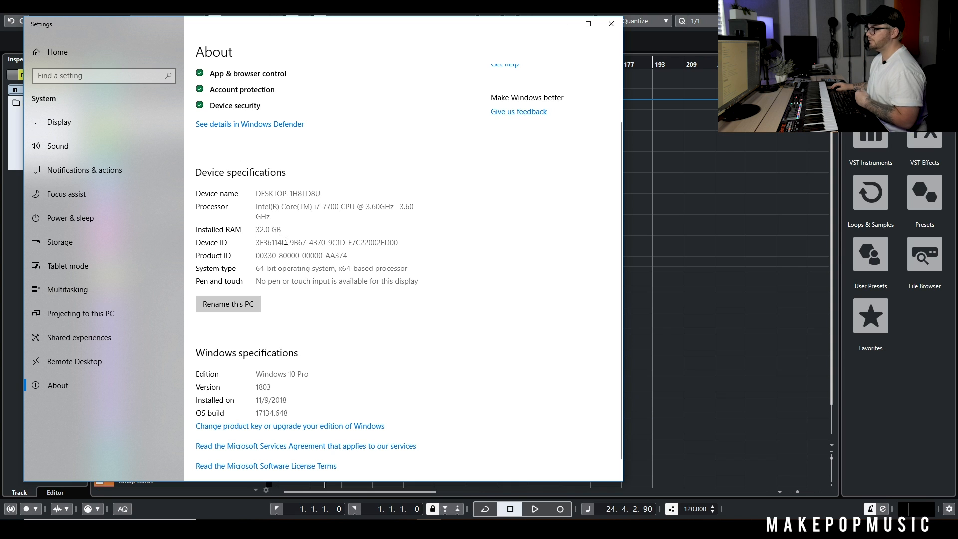
{"action": "scroll", "coordinate": [313, 258], "scroll_direction": "down", "scroll_amount": 1}
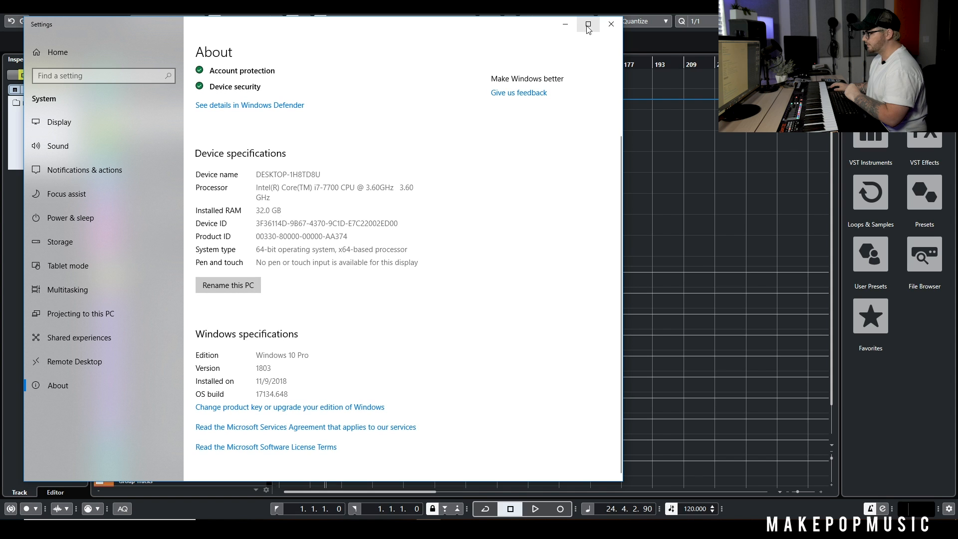
{"action": "left_click", "coordinate": [611, 24]}
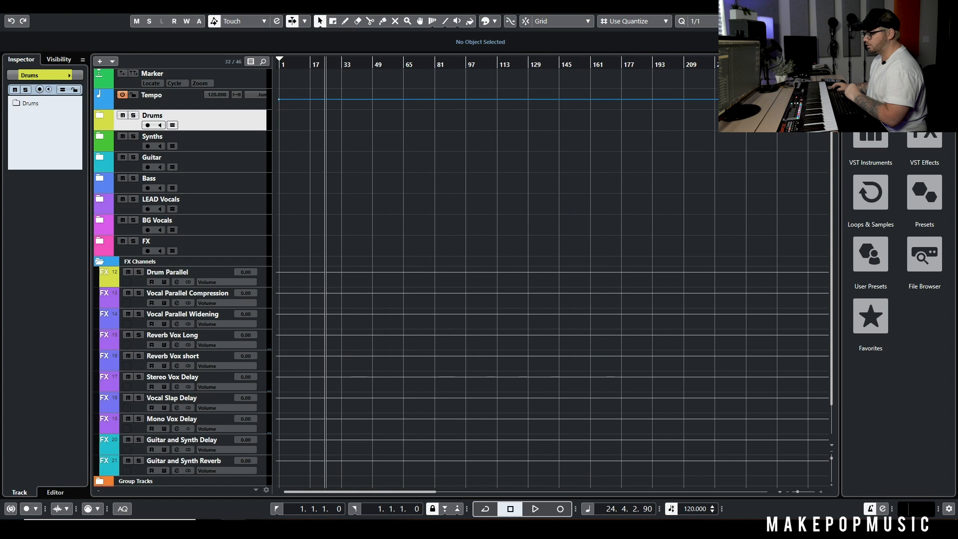
Open File Explorer, view the contents of Local Disk (C:), and return to the This PC overview.
{"action": "key", "text": "super+e"}
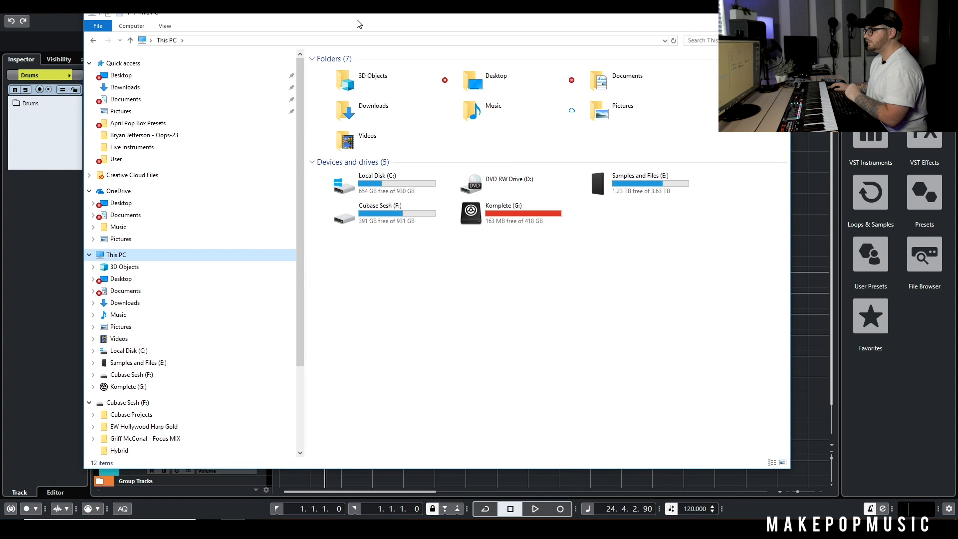
{"action": "left_click", "coordinate": [391, 192]}
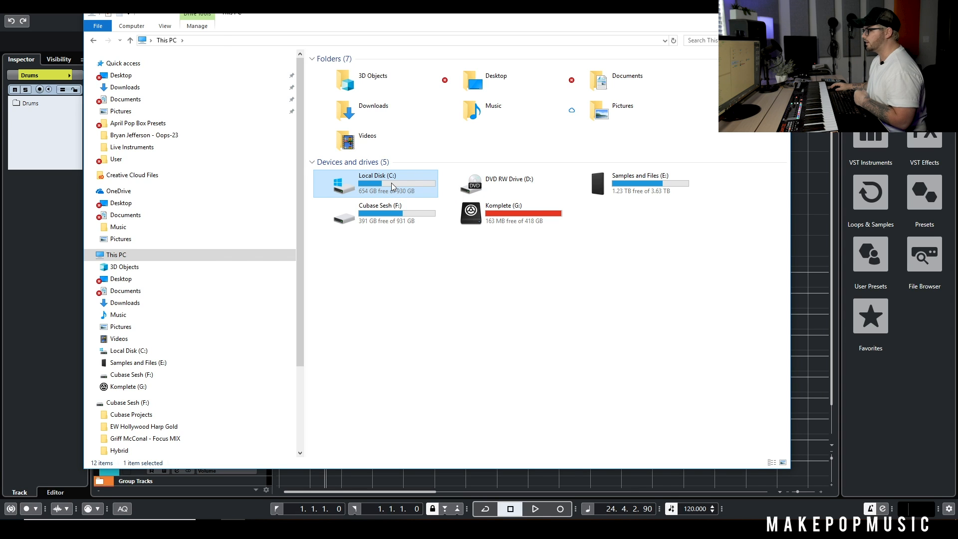
{"action": "double_click", "coordinate": [394, 187]}
{"action": "left_click", "coordinate": [158, 351]}
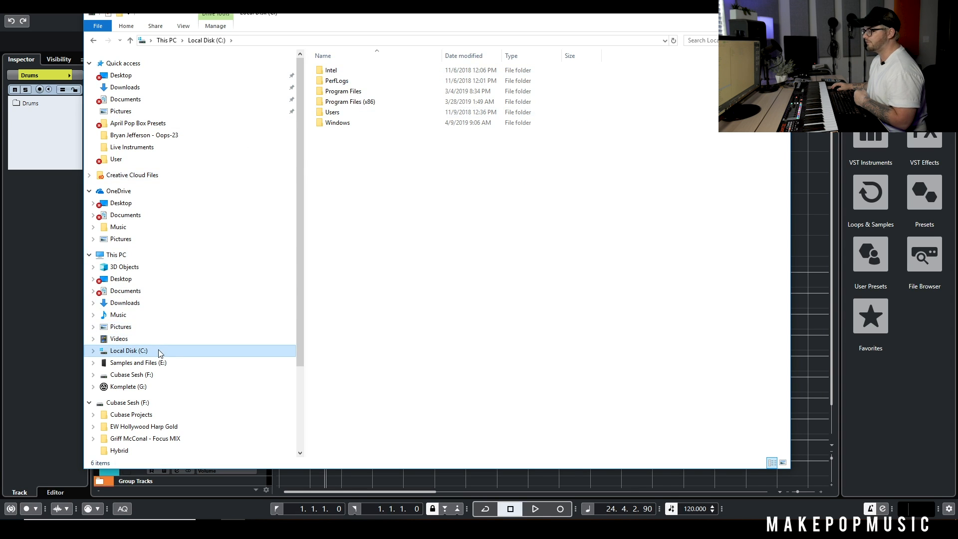
{"action": "left_click", "coordinate": [134, 258]}
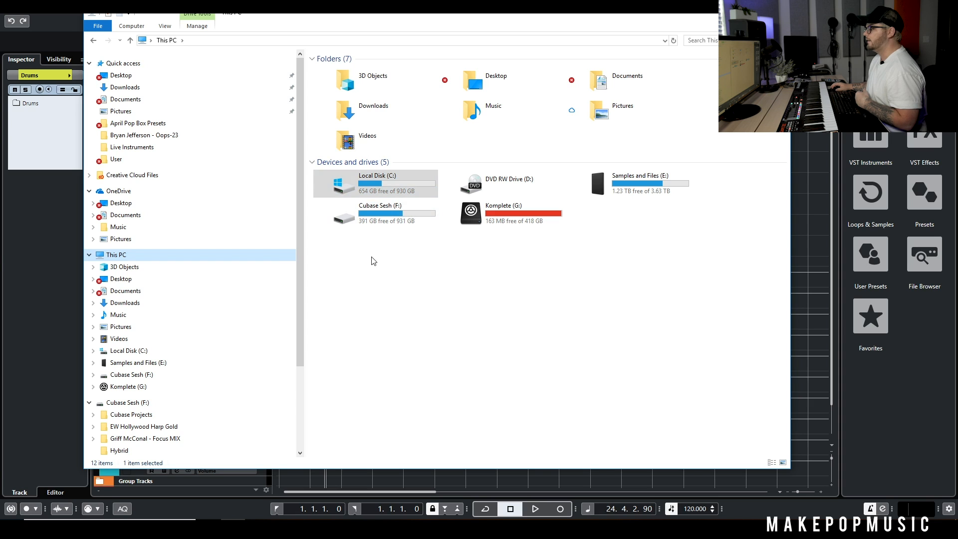
Browse the Cubase Projects folder on the Cubase Sesh (F:) drive and return to the drive overview.
{"action": "left_click", "coordinate": [380, 219]}
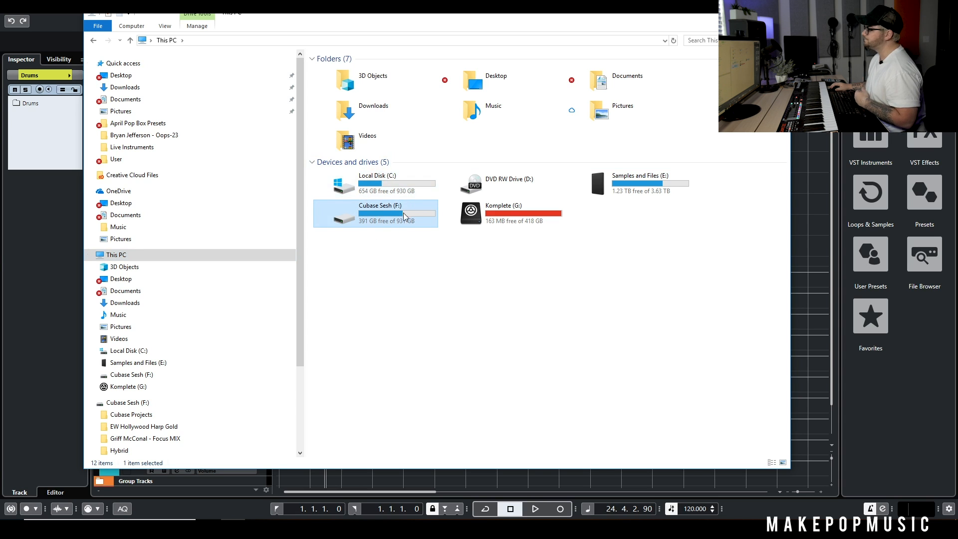
{"action": "double_click", "coordinate": [402, 231]}
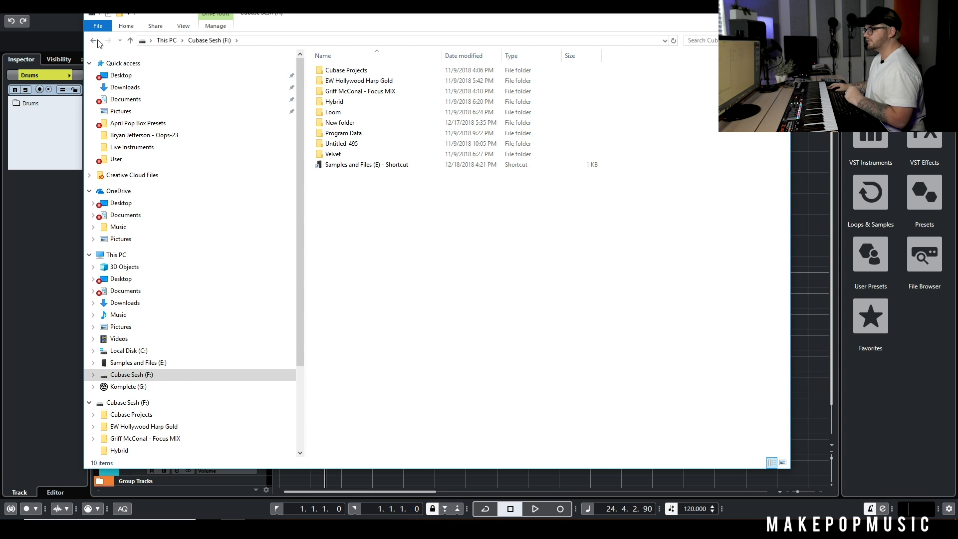
{"action": "left_click", "coordinate": [95, 40]}
{"action": "double_click", "coordinate": [403, 231]}
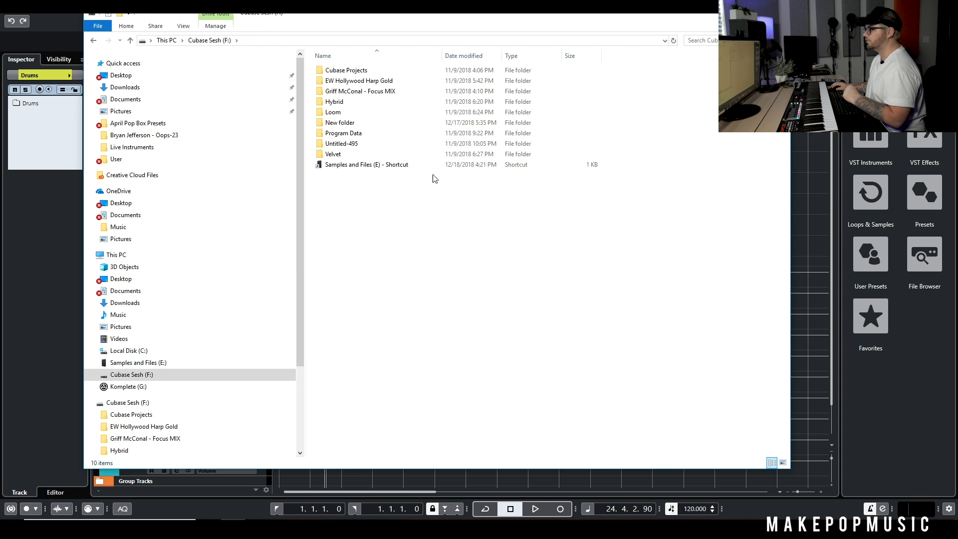
{"action": "double_click", "coordinate": [331, 71]}
{"action": "scroll", "coordinate": [381, 223], "scroll_direction": "down", "scroll_amount": 14}
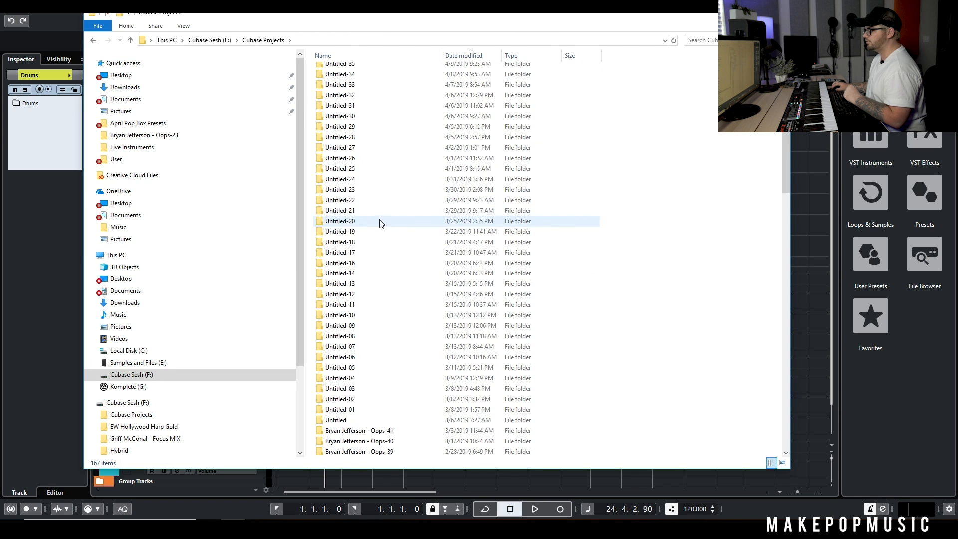
{"action": "scroll", "coordinate": [387, 221], "scroll_direction": "up", "scroll_amount": 8}
{"action": "left_click", "coordinate": [94, 41]}
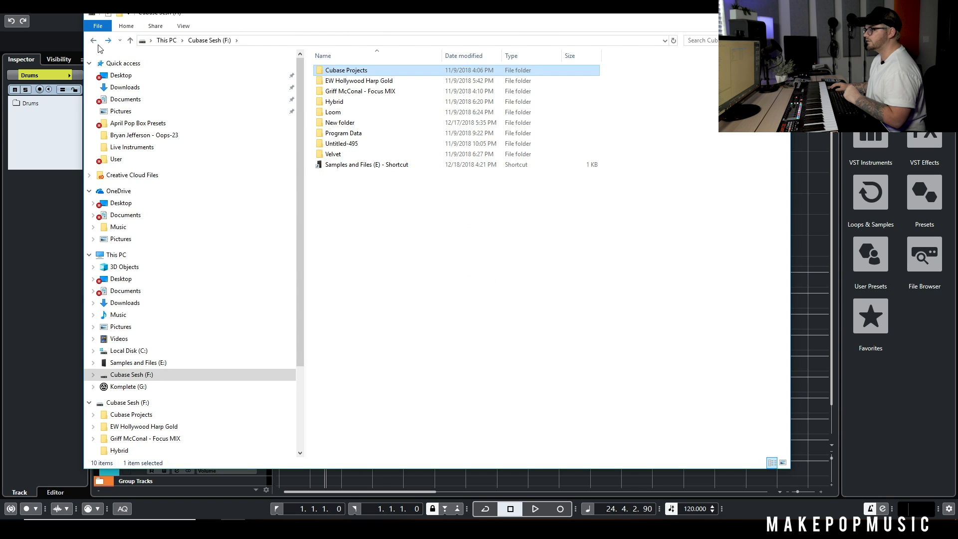
{"action": "left_click", "coordinate": [94, 41]}
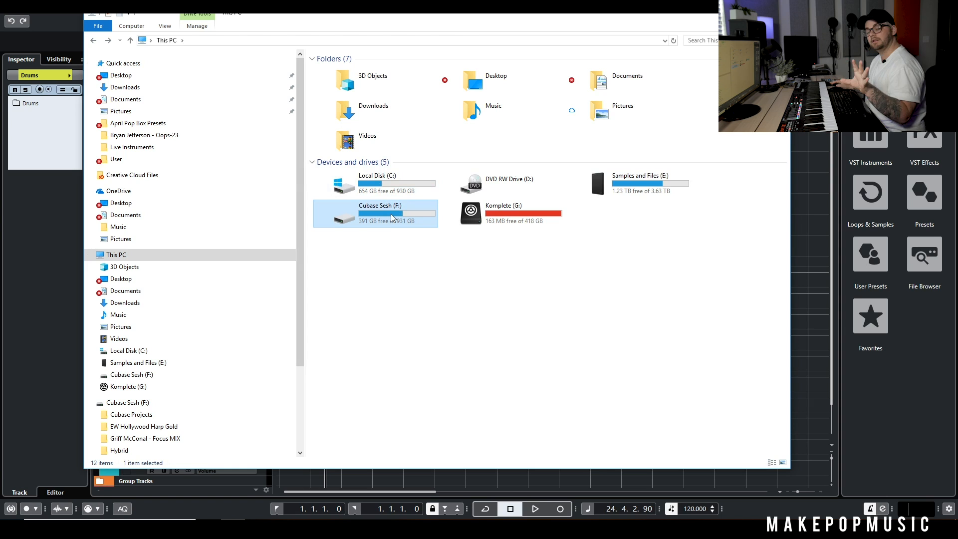
Look through the folders on the Samples and Files (E:) drive and go back to the drive overview.
{"action": "left_click", "coordinate": [394, 163]}
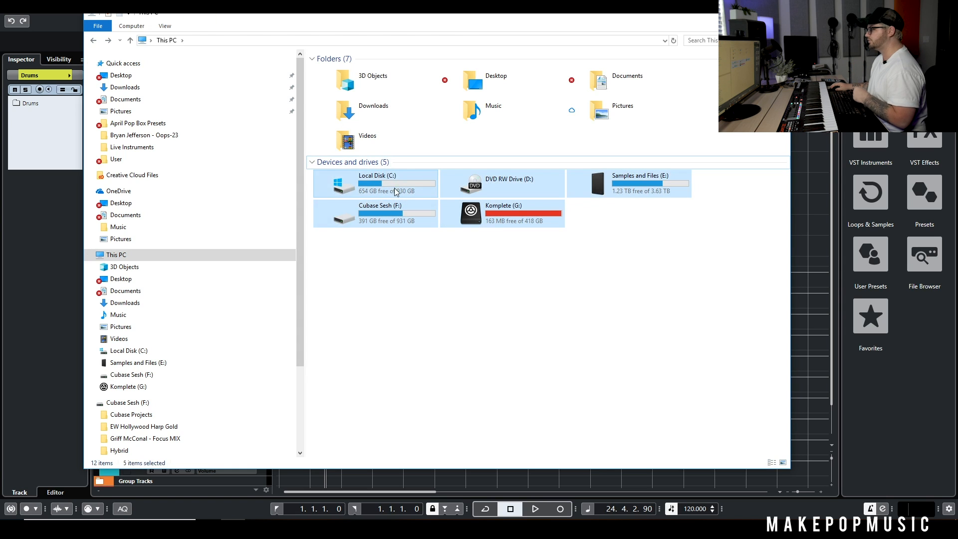
{"action": "left_click", "coordinate": [398, 223]}
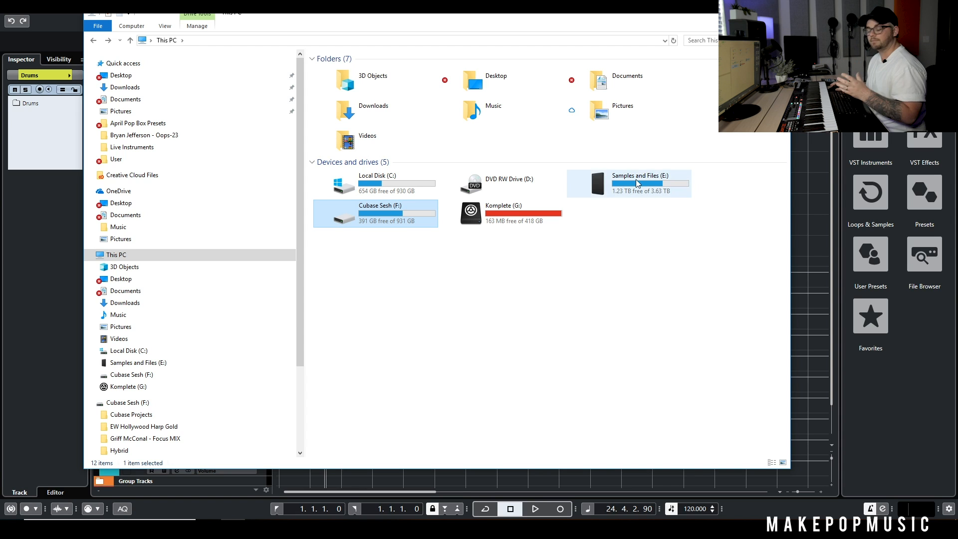
{"action": "double_click", "coordinate": [674, 195]}
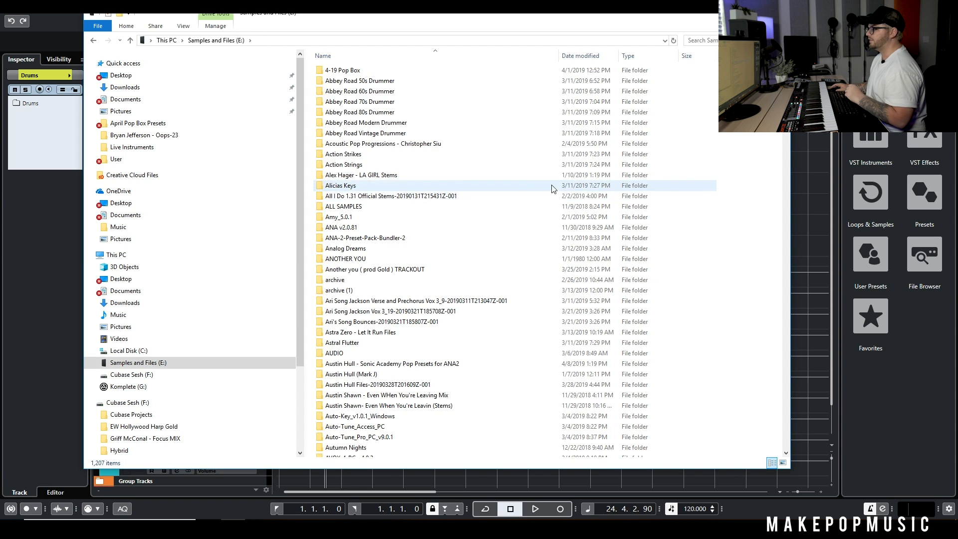
{"action": "scroll", "coordinate": [549, 189], "scroll_direction": "down", "scroll_amount": 15}
{"action": "scroll", "coordinate": [544, 187], "scroll_direction": "up", "scroll_amount": 15}
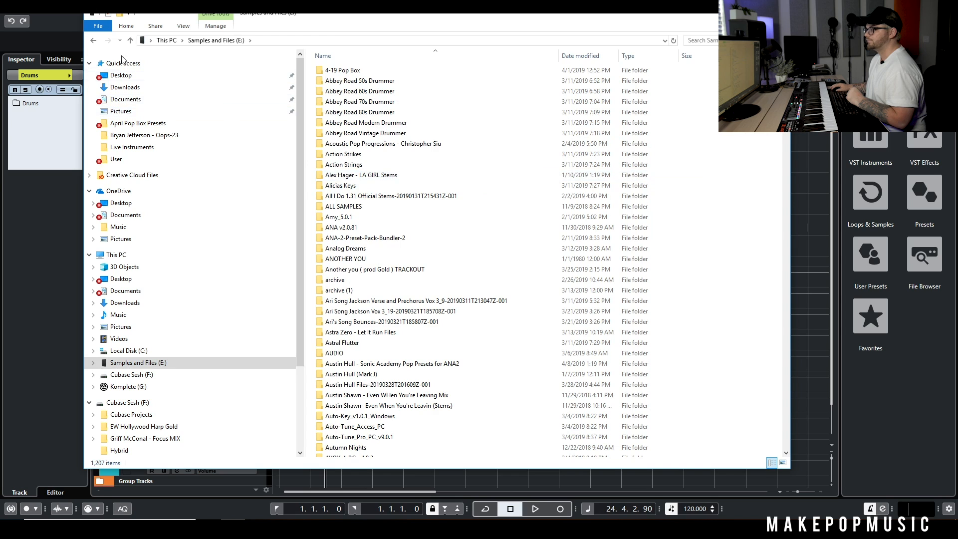
{"action": "left_click", "coordinate": [95, 40]}
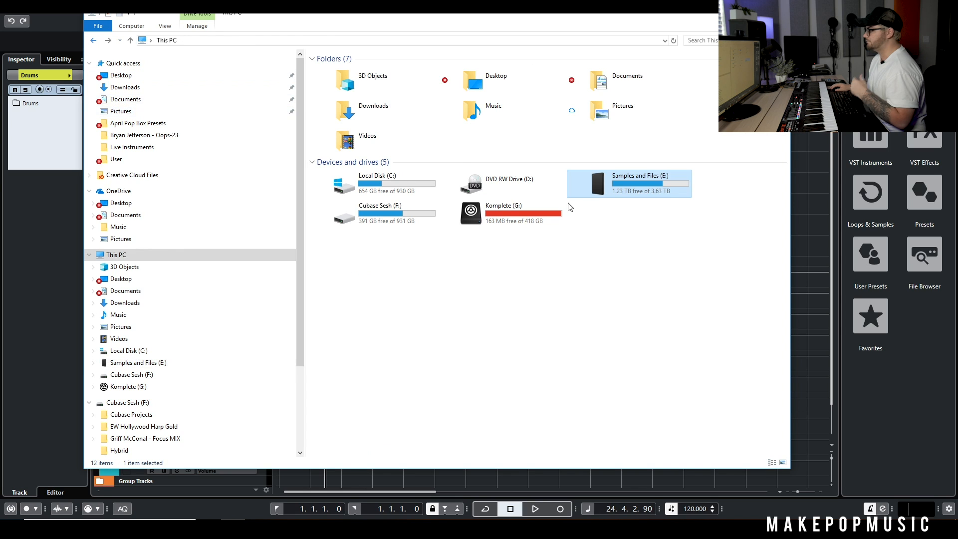
Compare the roles and storage of the Local Disk, Cubase Sesh, Samples and Files, and Komplete drives, and close File Explorer.
{"action": "left_click", "coordinate": [678, 218]}
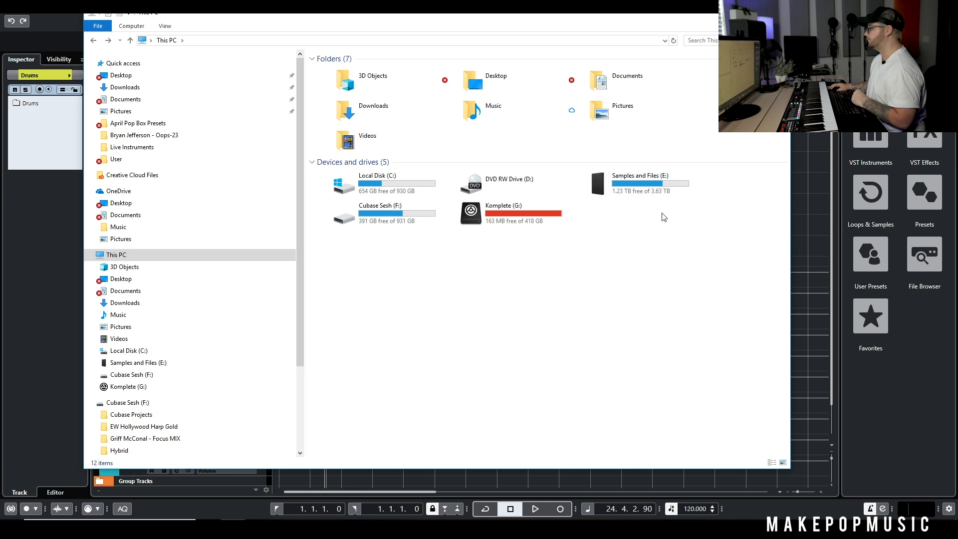
{"action": "left_click", "coordinate": [403, 192]}
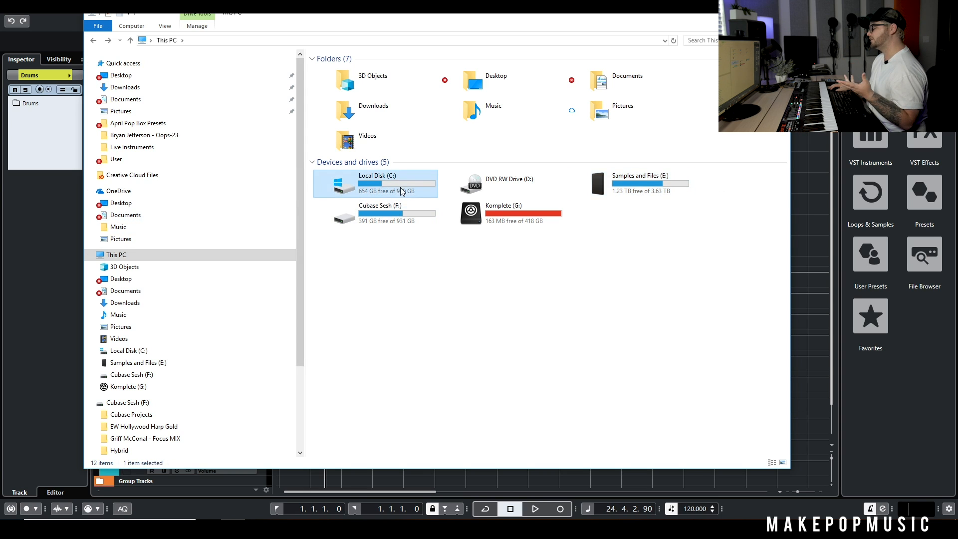
{"action": "left_click", "coordinate": [417, 214]}
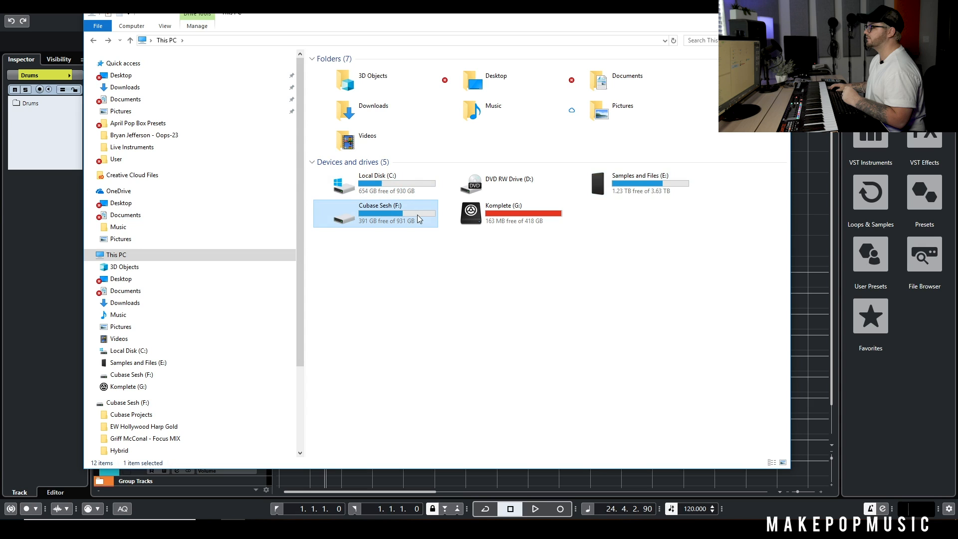
{"action": "left_click", "coordinate": [641, 191]}
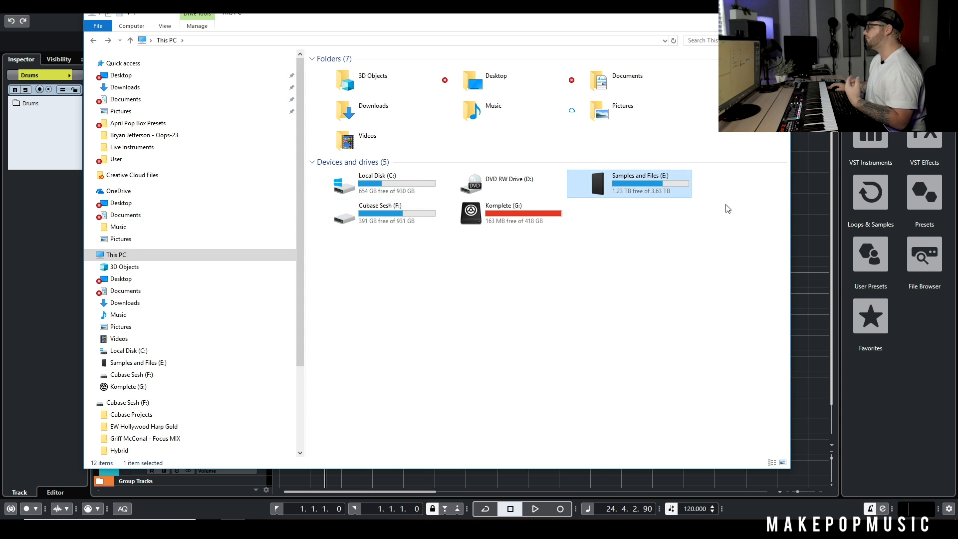
{"action": "left_click", "coordinate": [419, 220]}
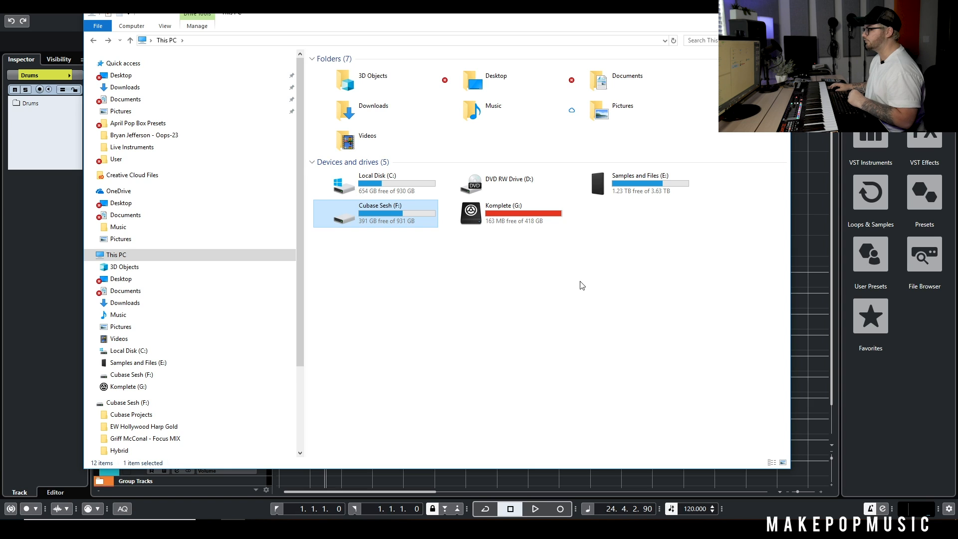
{"action": "left_click", "coordinate": [537, 212]}
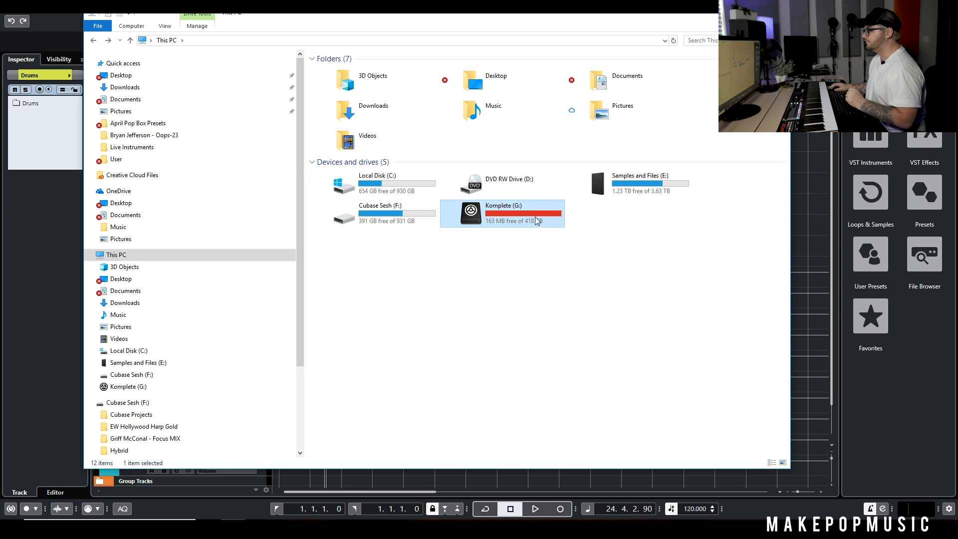
{"action": "left_click", "coordinate": [559, 239]}
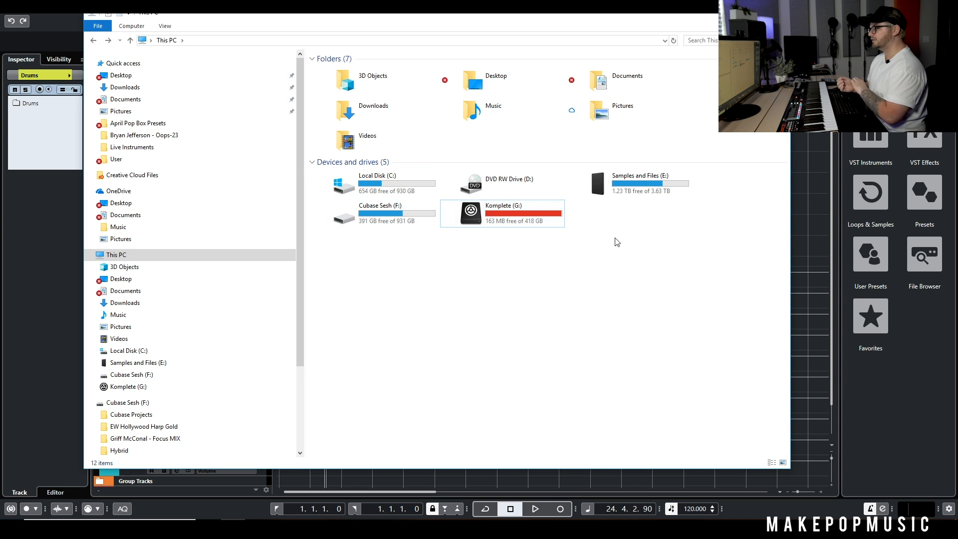
{"action": "left_click", "coordinate": [379, 189]}
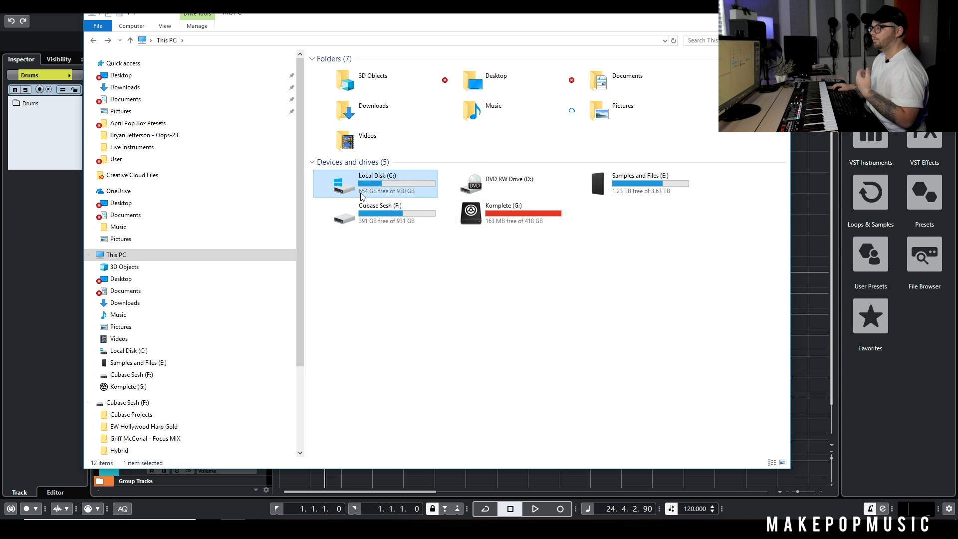
{"action": "left_click", "coordinate": [379, 221]}
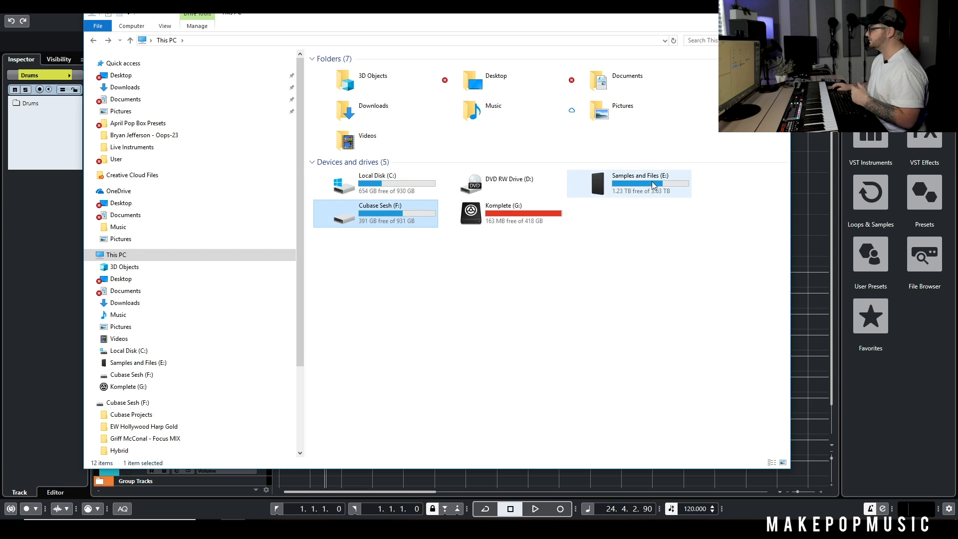
{"action": "left_click", "coordinate": [635, 202]}
{"action": "left_click", "coordinate": [719, 255]}
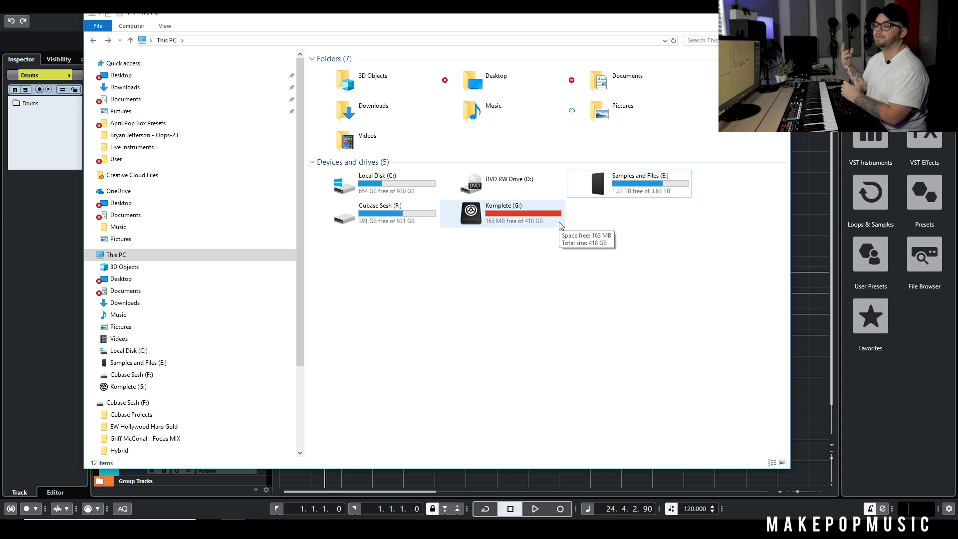
{"action": "left_click", "coordinate": [779, 10]}
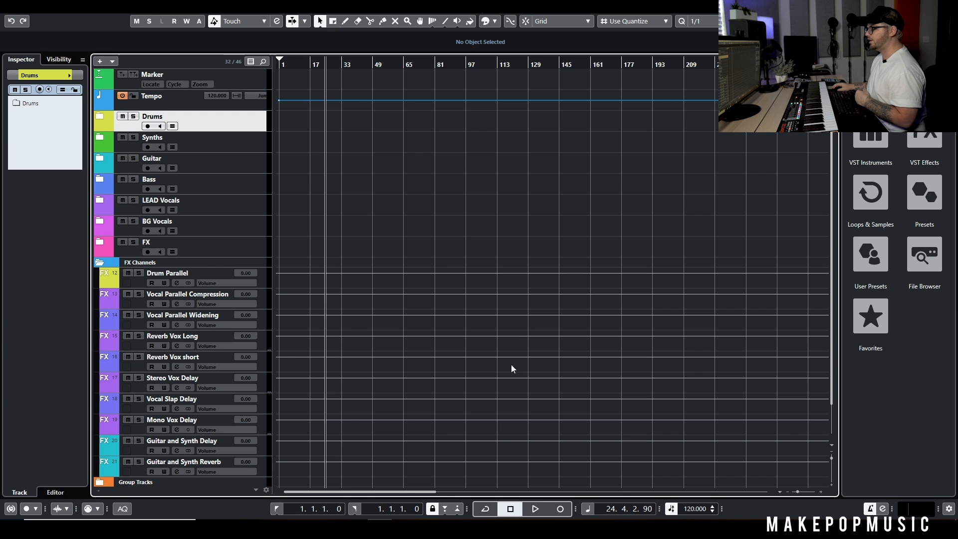
Show the OBS recording window and the Voicemeeter mixer in turn, minimizing each one to return to Cubase.
{"action": "left_click", "coordinate": [453, 529]}
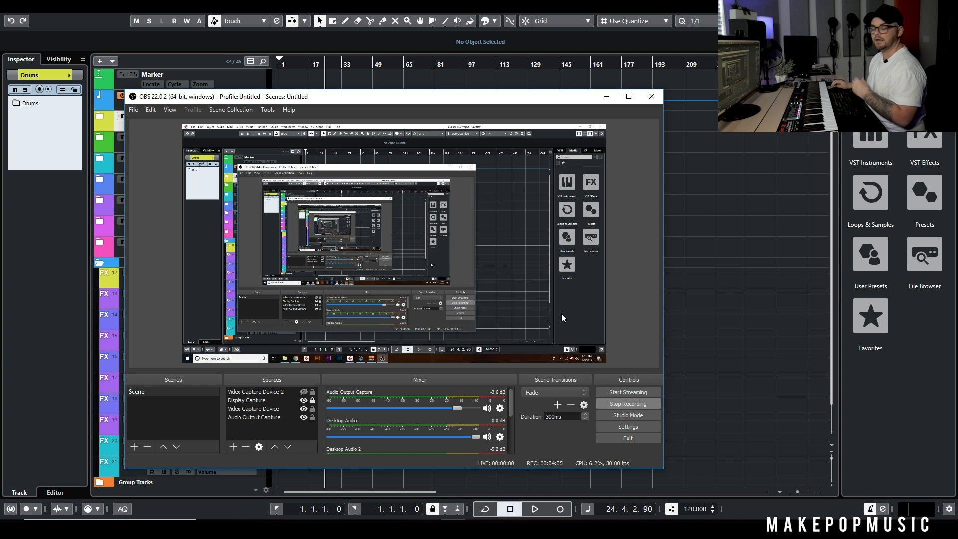
{"action": "left_click", "coordinate": [603, 98]}
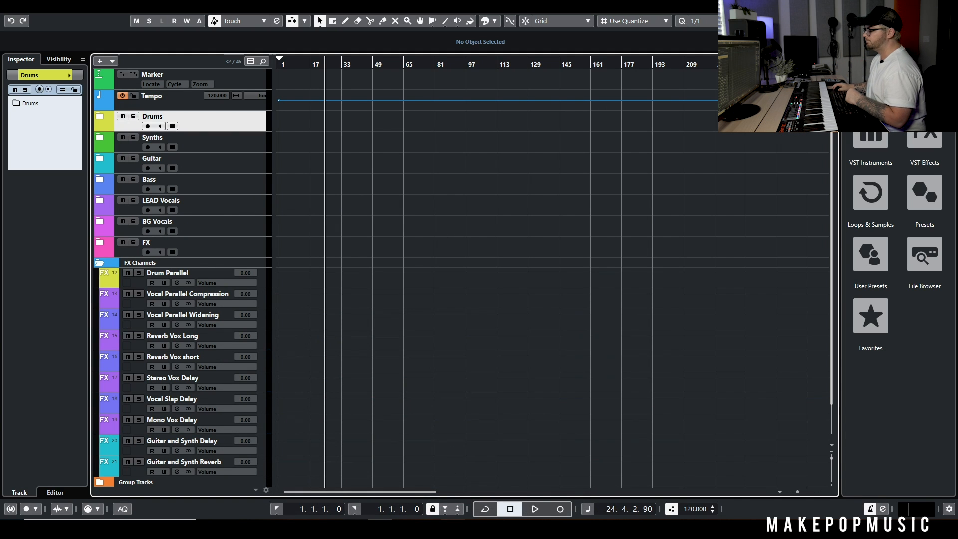
{"action": "left_click", "coordinate": [428, 530]}
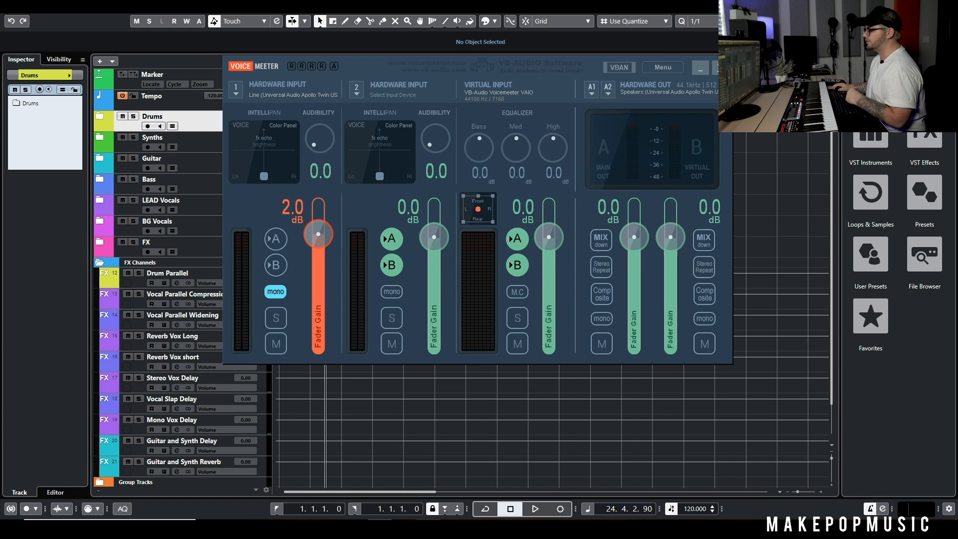
{"action": "left_click", "coordinate": [699, 69]}
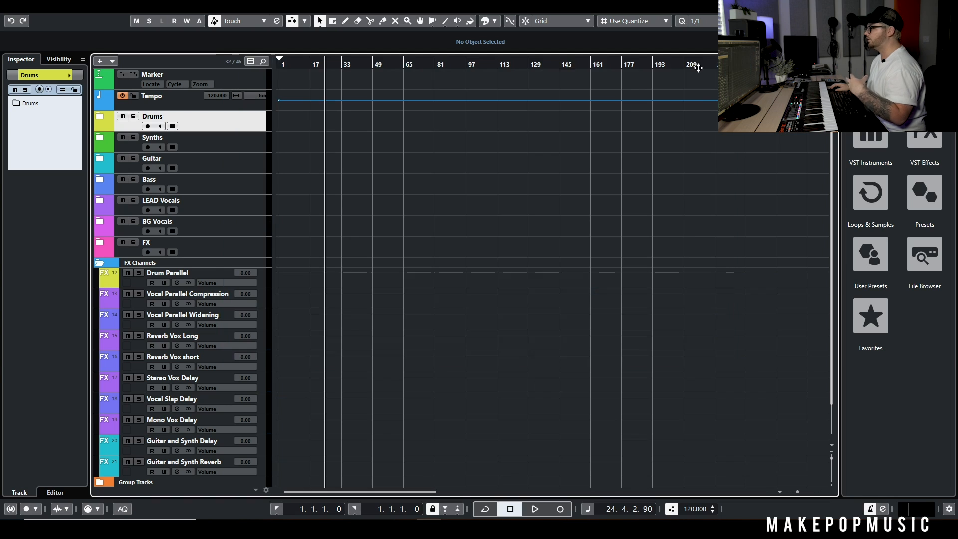
Show the available ASIO drivers in Studio Setup's VST Audio System, keep Voicemeeter Virtual ASIO and confirm the dialog.
{"action": "left_click", "coordinate": [210, 2]}
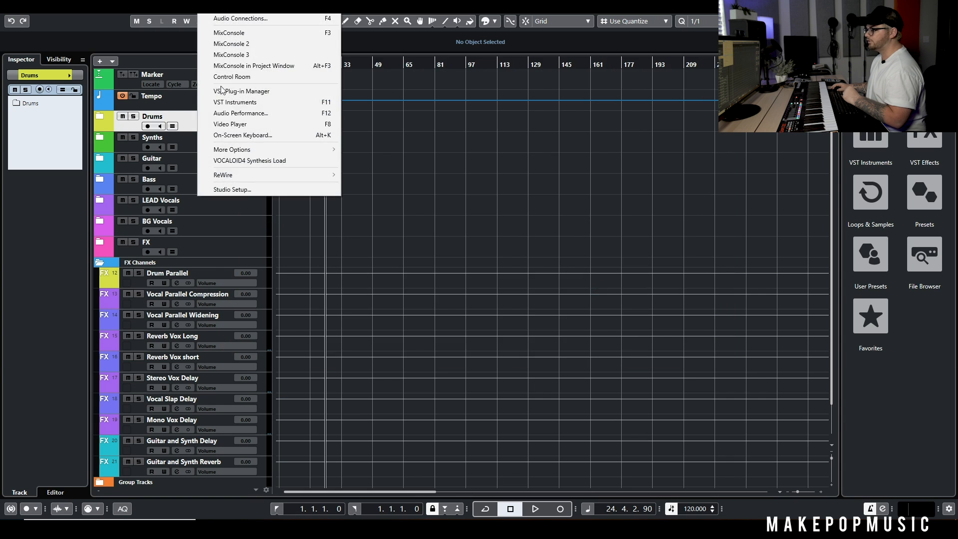
{"action": "left_click", "coordinate": [246, 189]}
{"action": "left_click", "coordinate": [520, 168]}
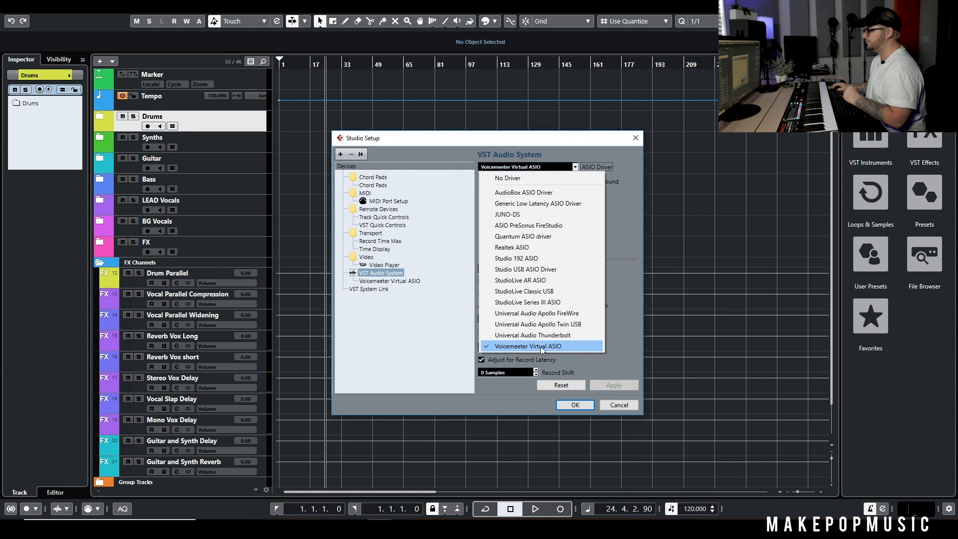
{"action": "left_click", "coordinate": [566, 406]}
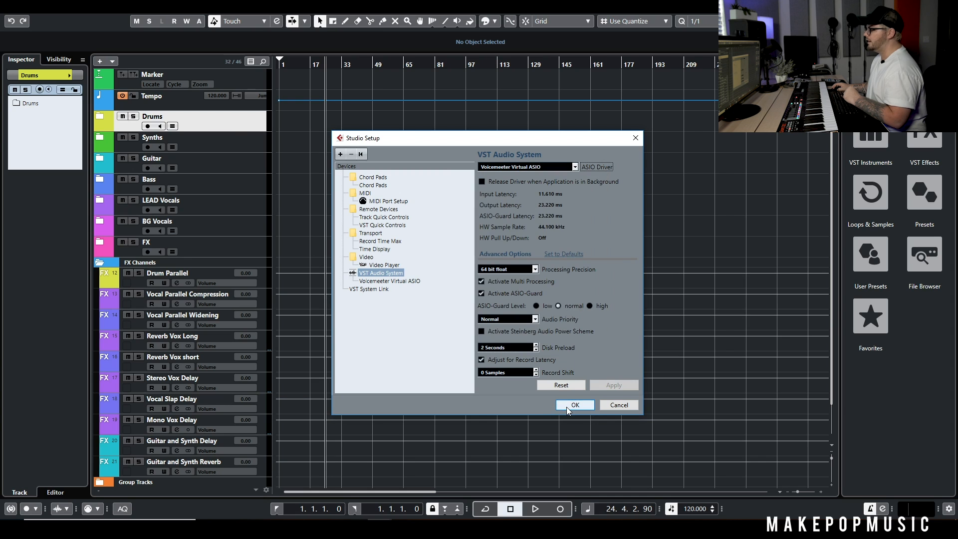
{"action": "left_click", "coordinate": [569, 405]}
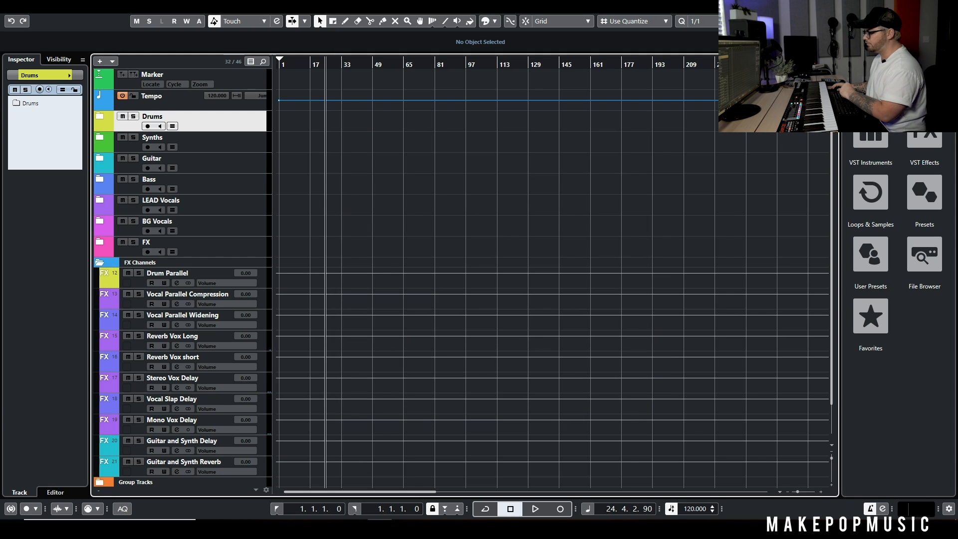
Bring up the OBS window, look through the audio sources in its mixer, and minimize it to return to Cubase.
{"action": "left_click", "coordinate": [452, 529]}
{"action": "scroll", "coordinate": [511, 421], "scroll_direction": "down", "scroll_amount": 3}
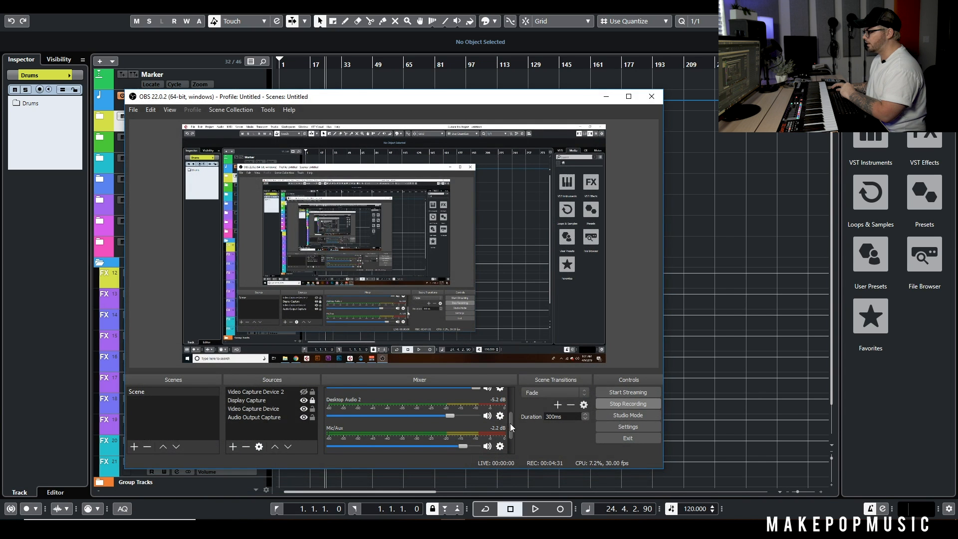
{"action": "scroll", "coordinate": [511, 424], "scroll_direction": "up", "scroll_amount": 3}
{"action": "left_click", "coordinate": [606, 96]}
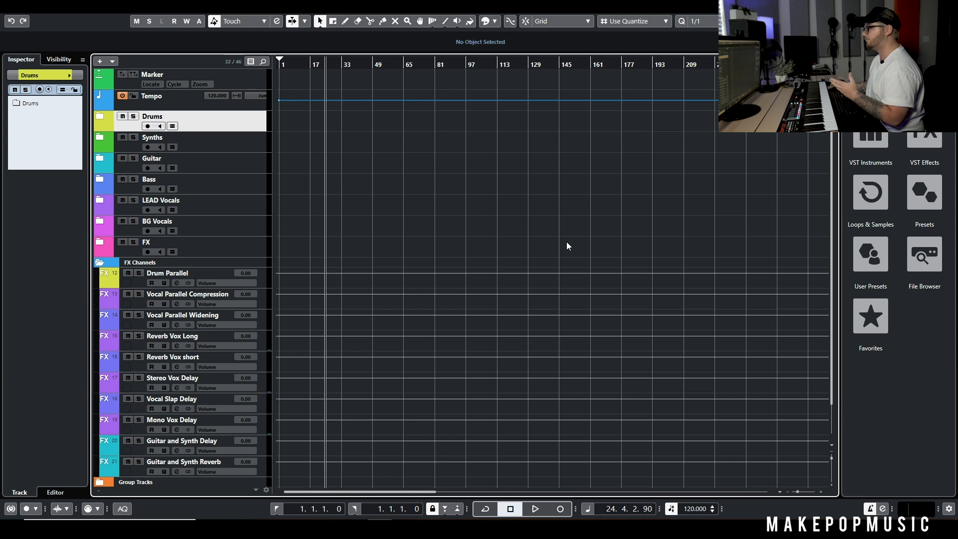
Add one instrument track below the Drums folder using Groove Agent SE, with its audio output routed to Synth.
{"action": "right_click", "coordinate": [234, 120]}
{"action": "mouse_move", "coordinate": [391, 127]}
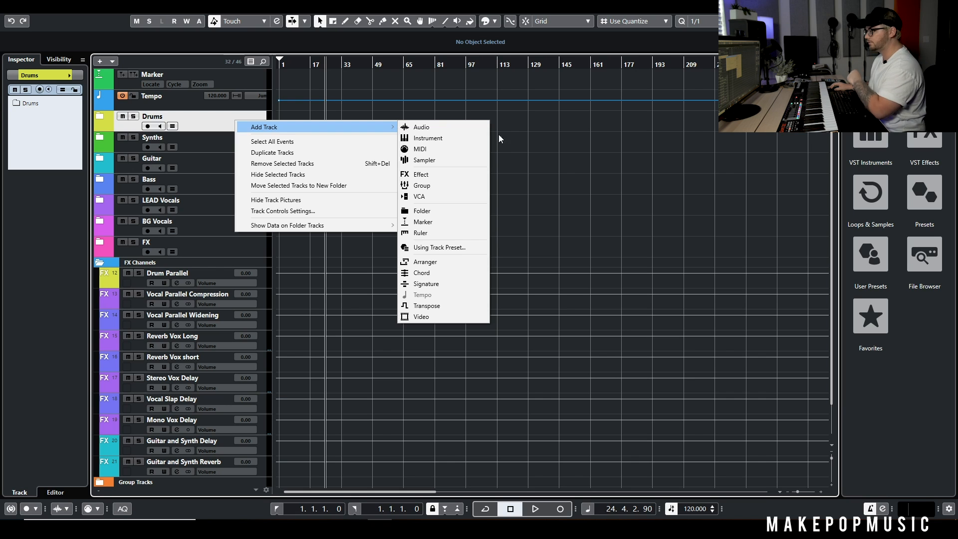
{"action": "left_click", "coordinate": [472, 138]}
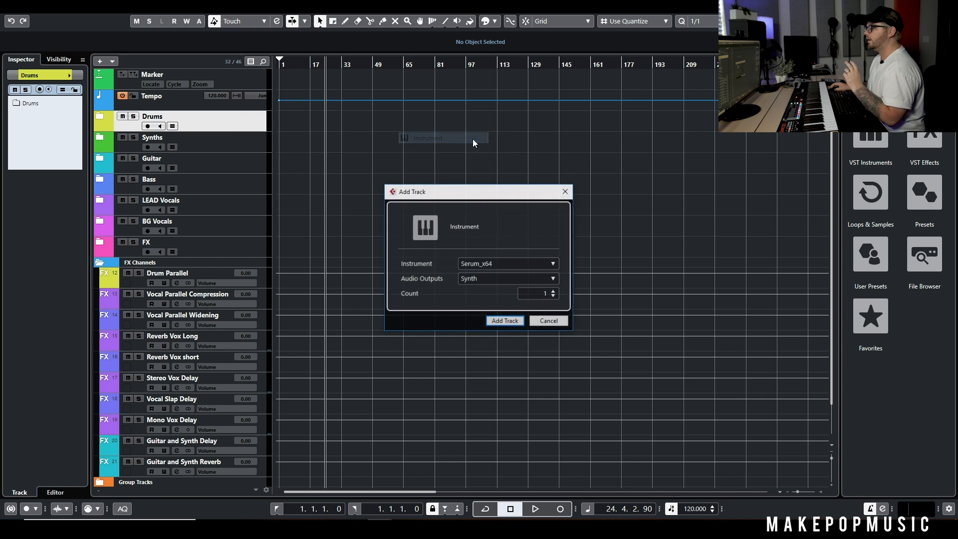
{"action": "left_click", "coordinate": [494, 264]}
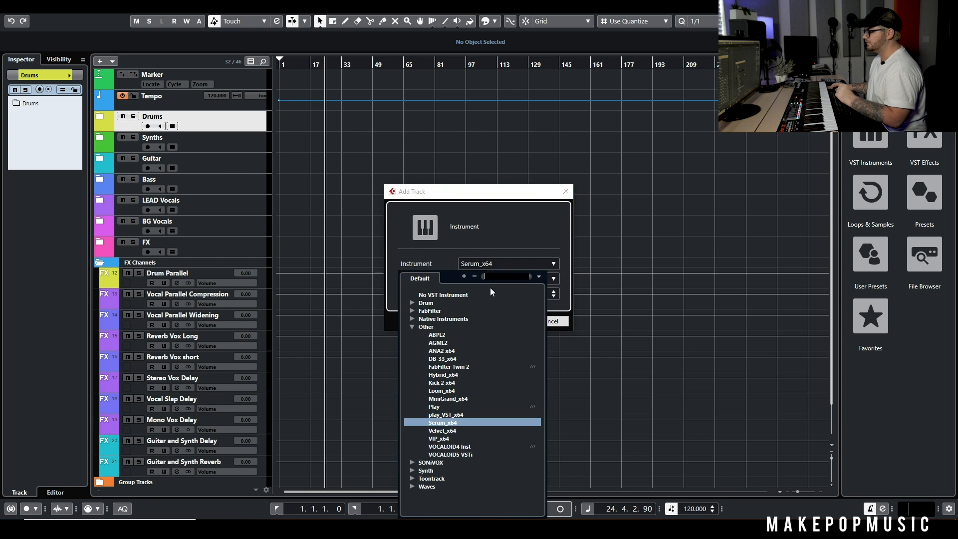
{"action": "left_click", "coordinate": [464, 197]}
{"action": "left_click_drag", "start_coordinate": [512, 193], "coordinate": [506, 97]}
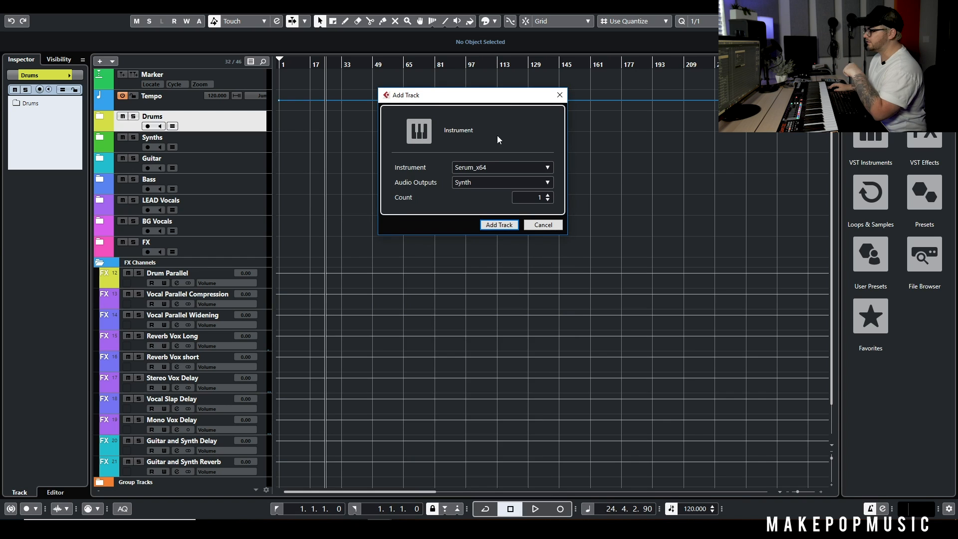
{"action": "left_click", "coordinate": [498, 167]}
{"action": "left_click", "coordinate": [407, 206]}
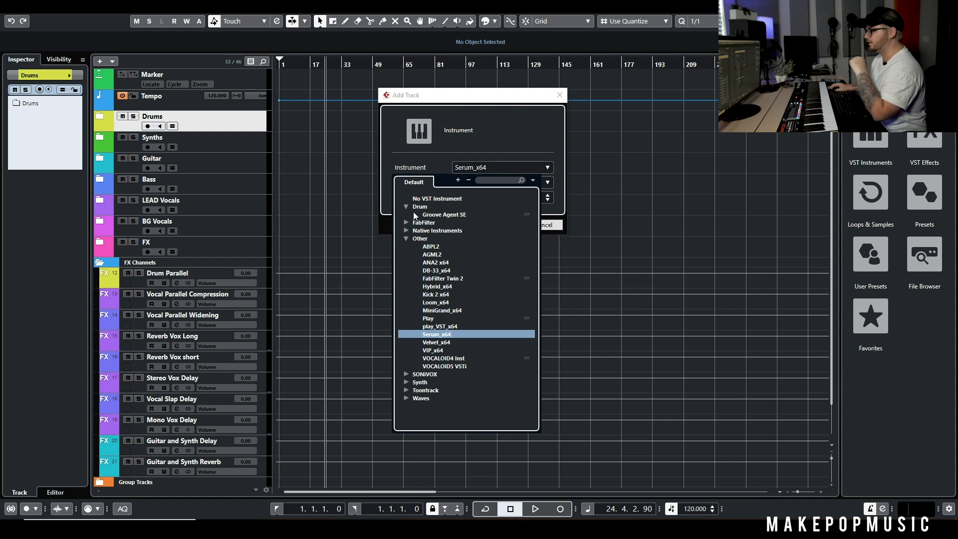
{"action": "left_click", "coordinate": [434, 214]}
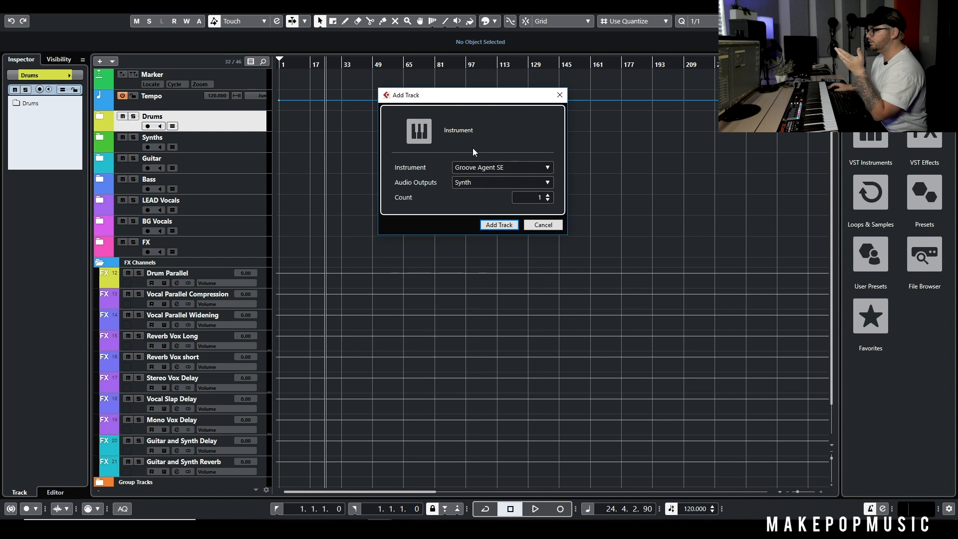
{"action": "left_click", "coordinate": [497, 224]}
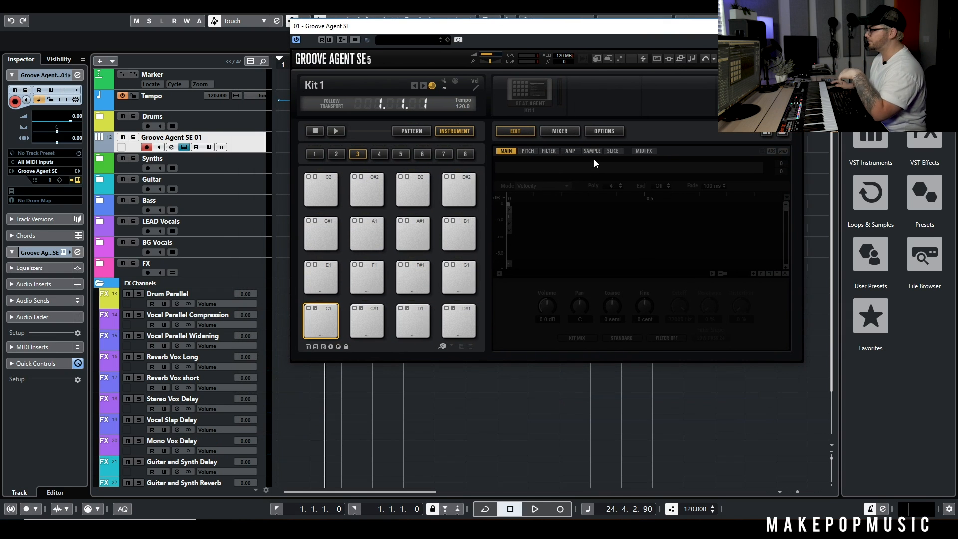
Look through the MIDI FX, Mixer and Options pages of Groove Agent SE and close the plug-in window.
{"action": "left_click", "coordinate": [640, 151]}
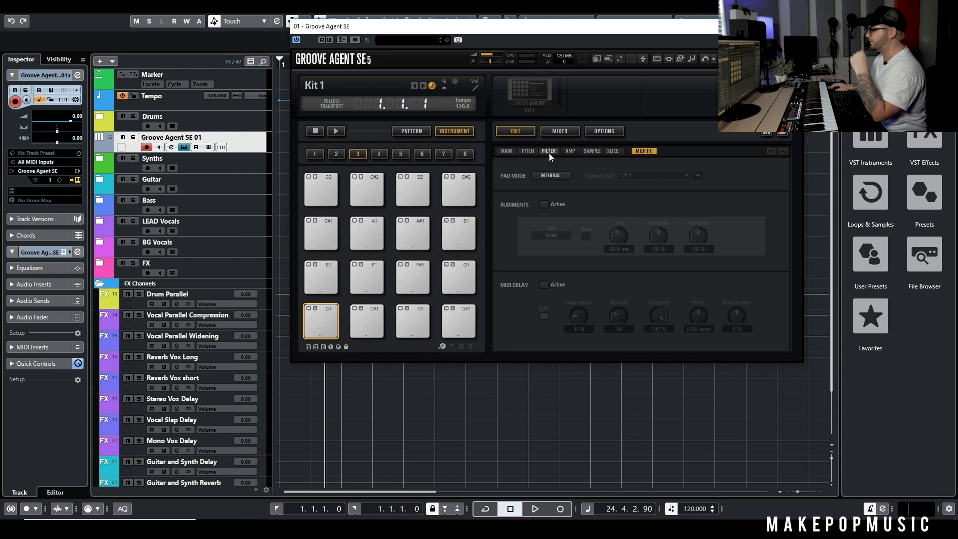
{"action": "left_click", "coordinate": [553, 131]}
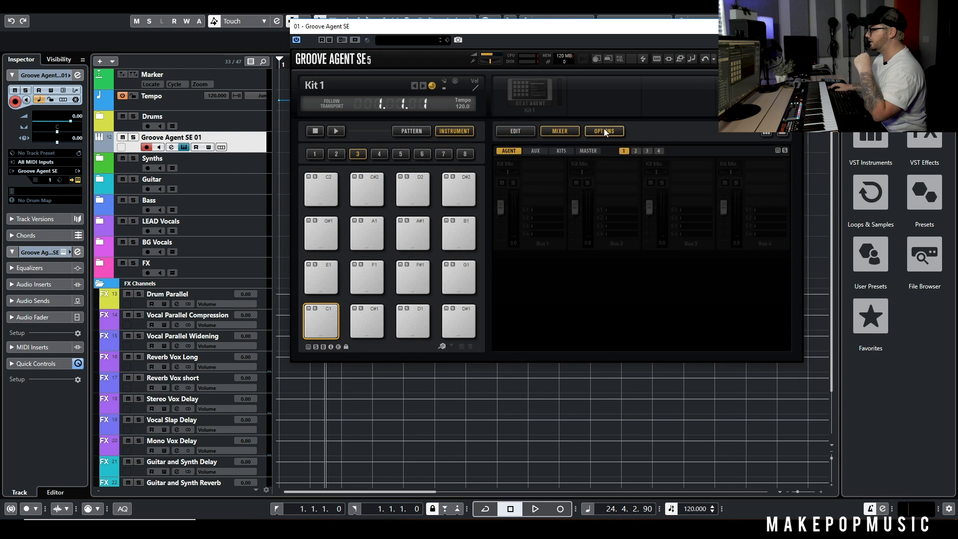
{"action": "left_click", "coordinate": [604, 131]}
{"action": "left_click", "coordinate": [554, 130]}
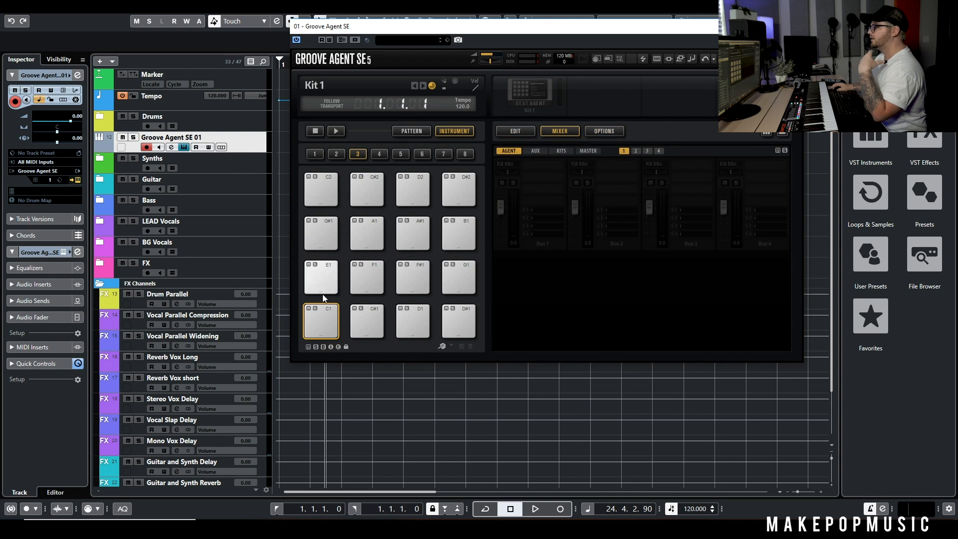
{"action": "left_click", "coordinate": [793, 26]}
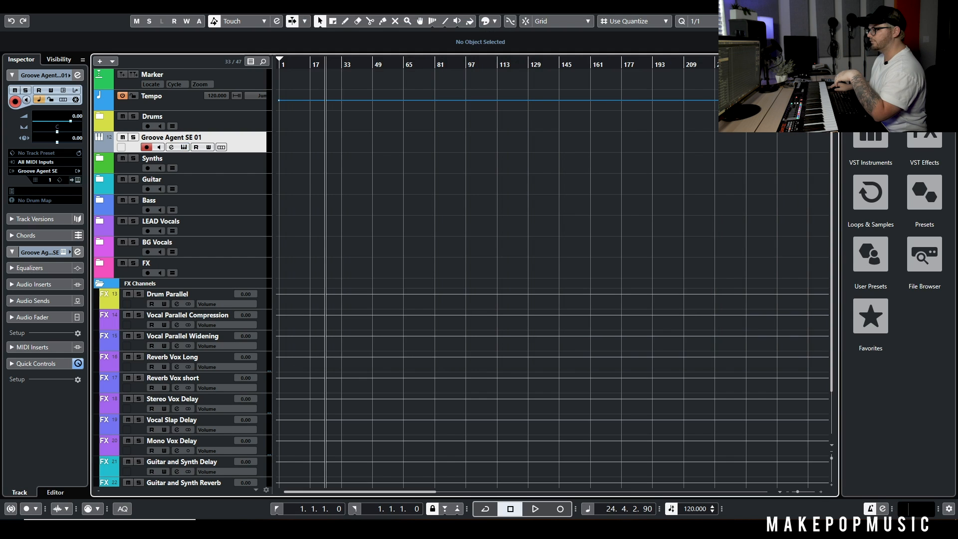
Replace the Groove Agent SE track's instrument with FabFilter Twin 2 x64.
{"action": "left_click", "coordinate": [45, 172]}
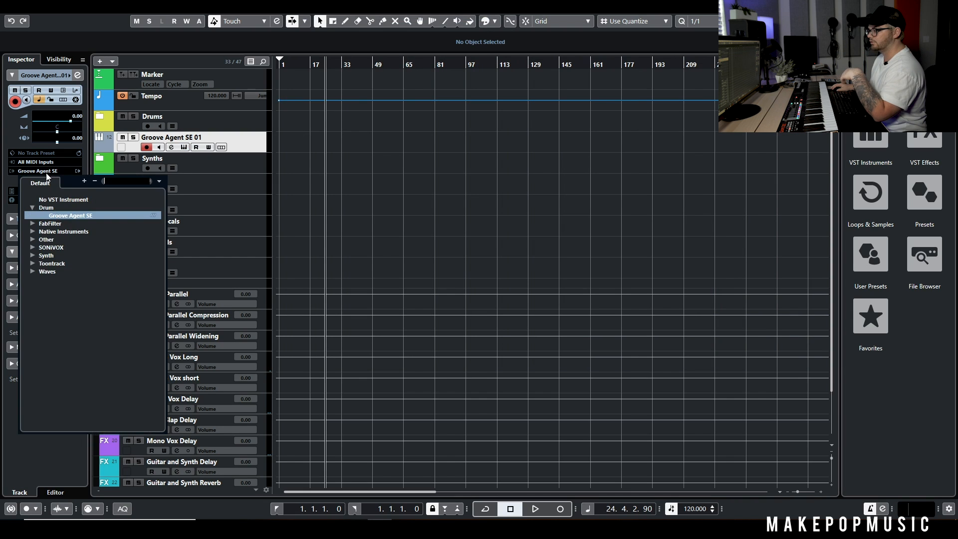
{"action": "left_click", "coordinate": [33, 223]}
{"action": "left_click", "coordinate": [42, 231]}
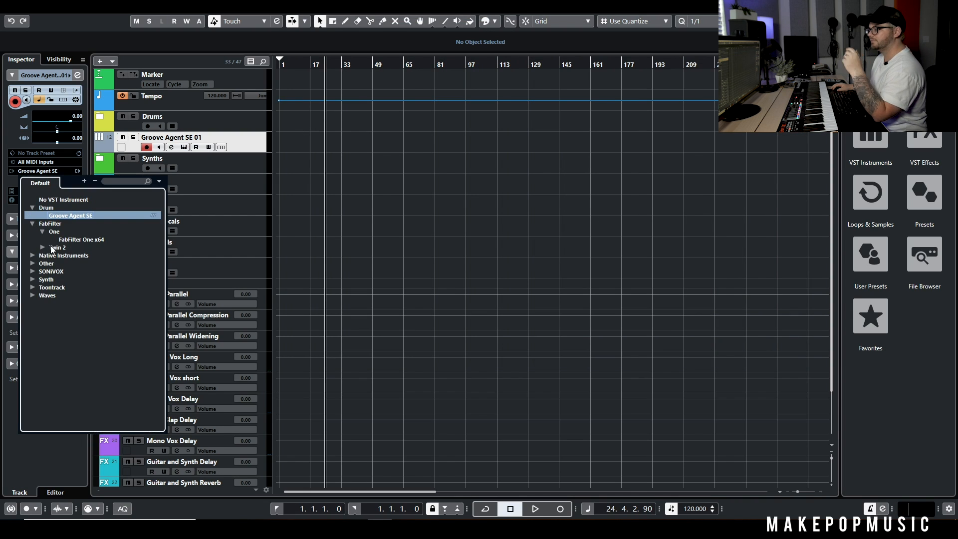
{"action": "left_click", "coordinate": [43, 248]}
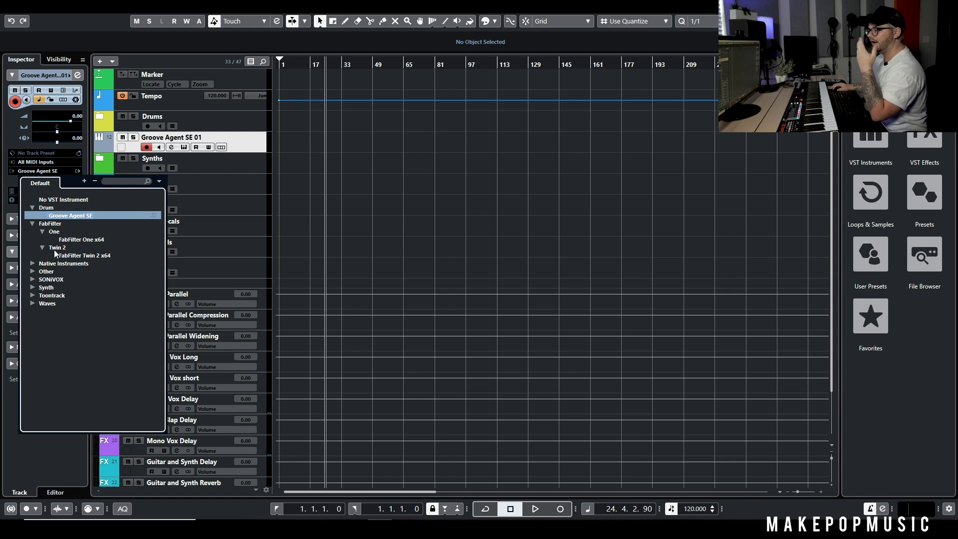
{"action": "left_click", "coordinate": [84, 256]}
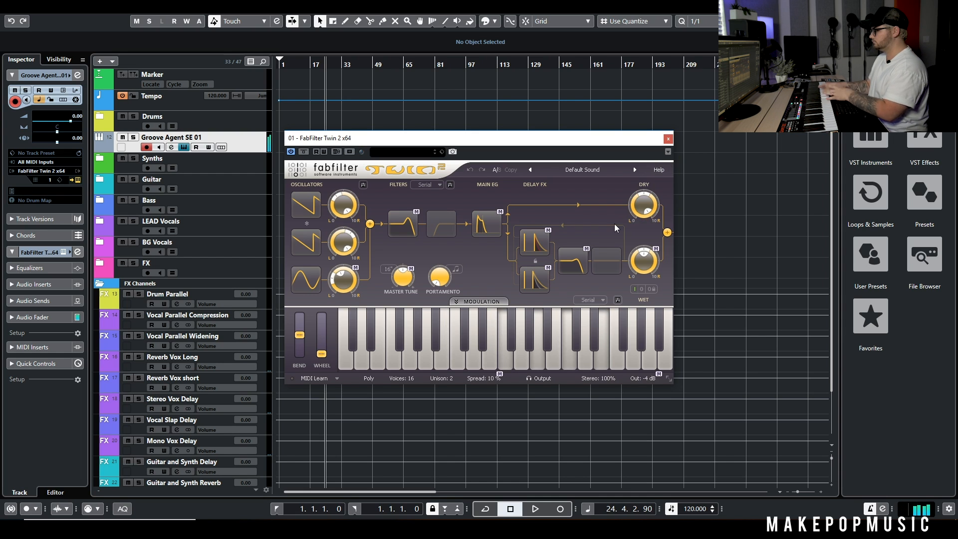
Show the preset categories of FabFilter Twin 2 without choosing one, and close the plug-in window.
{"action": "left_click", "coordinate": [600, 171]}
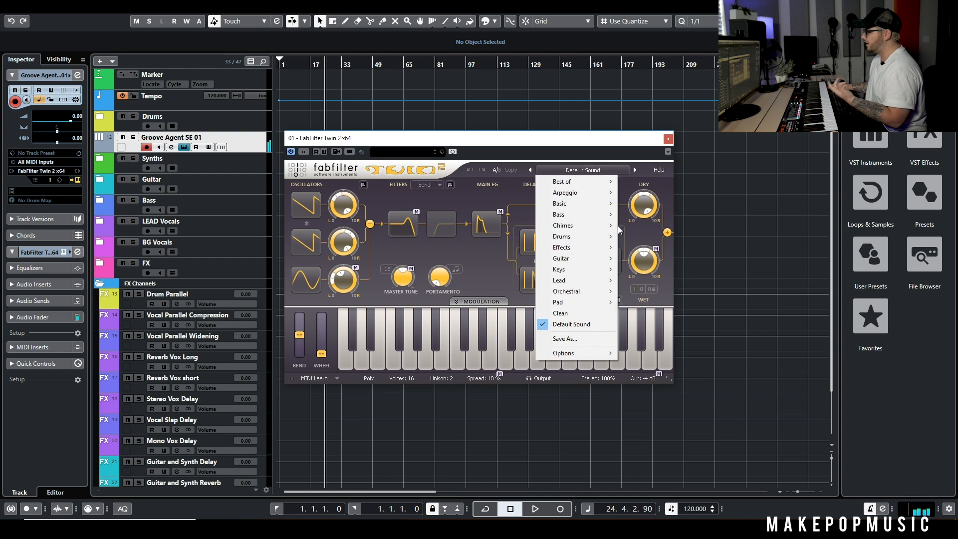
{"action": "left_click", "coordinate": [649, 148]}
{"action": "left_click", "coordinate": [669, 138]}
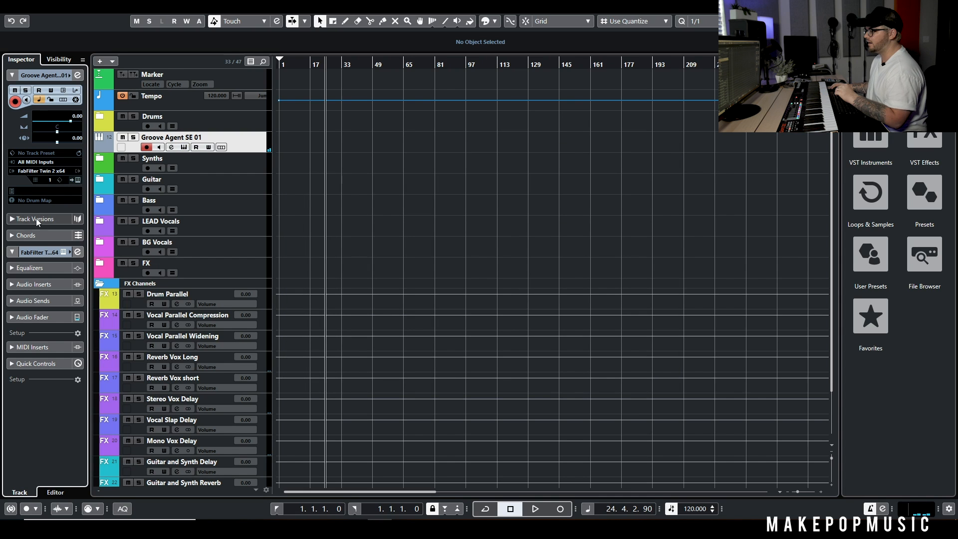
Switch the track's instrument to FabFilter One x64 and close the plug-in window after viewing it.
{"action": "left_click", "coordinate": [64, 172]}
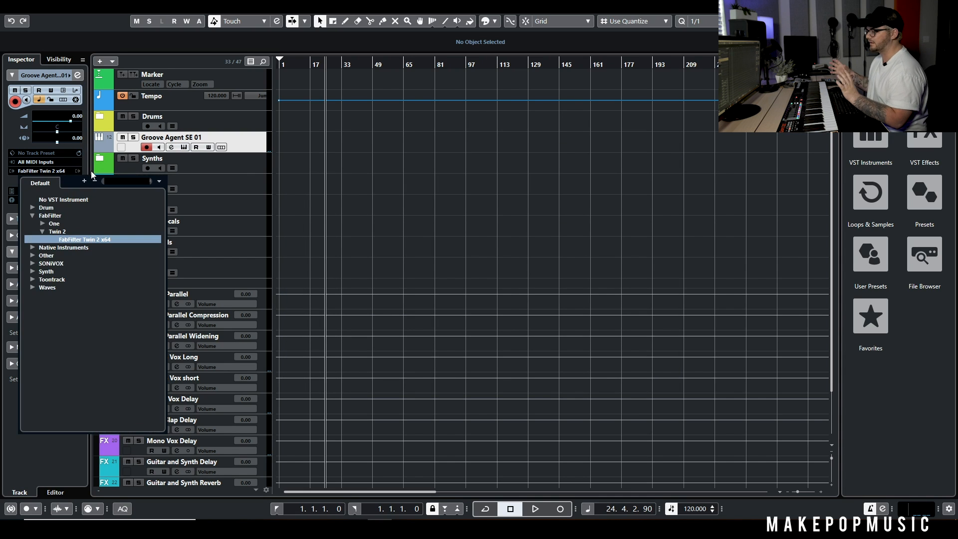
{"action": "left_click", "coordinate": [43, 223]}
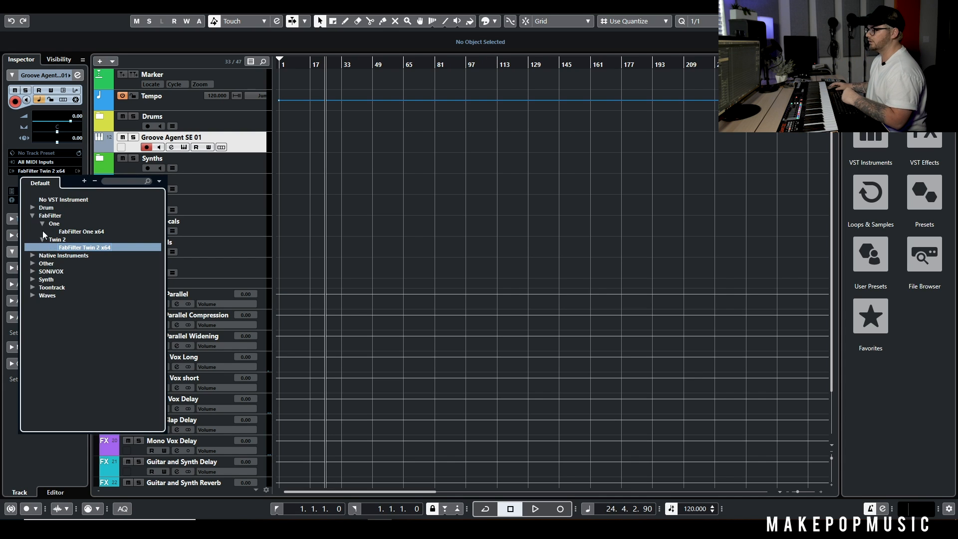
{"action": "left_click", "coordinate": [80, 231]}
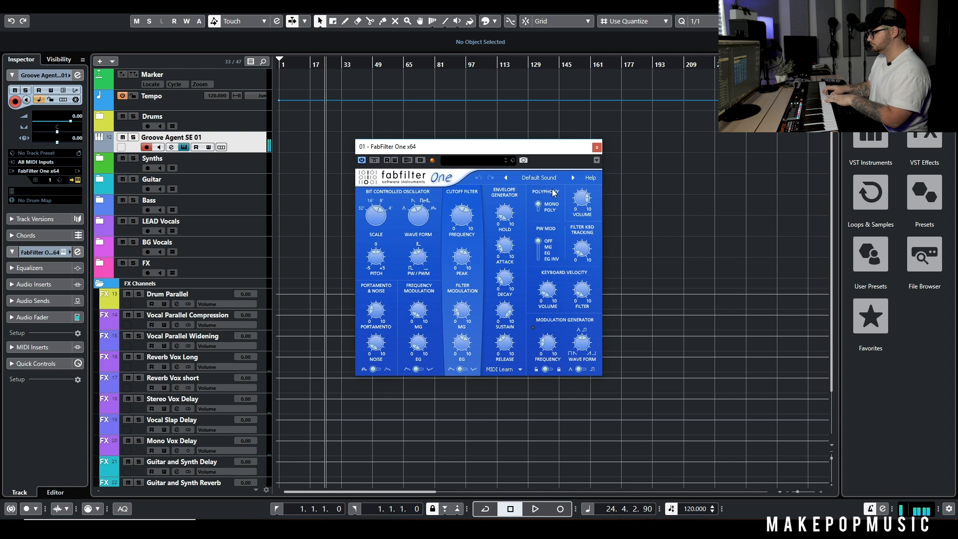
{"action": "left_click", "coordinate": [597, 147]}
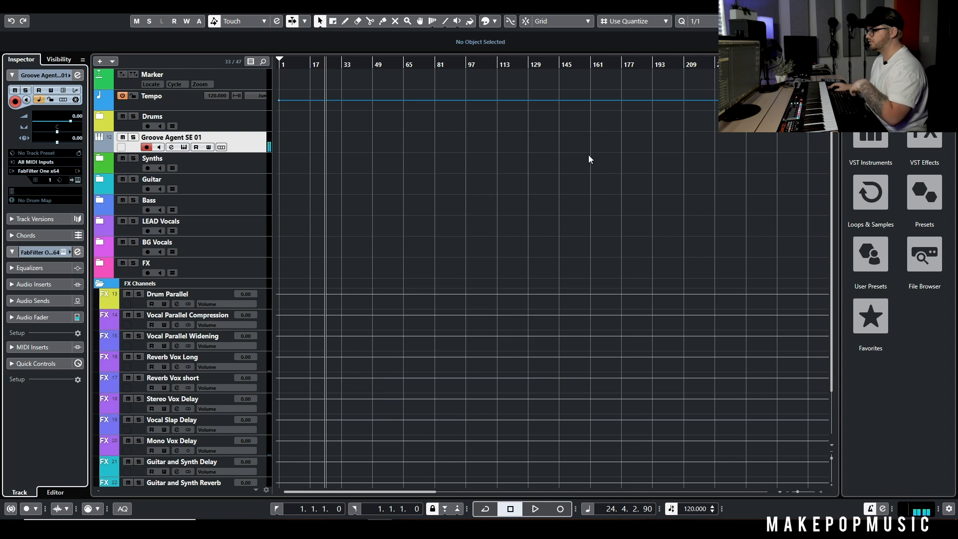
Load Absynth 5 from the Native Instruments 64-bit plug-ins on the track, and close its window after viewing it.
{"action": "left_click", "coordinate": [48, 171]}
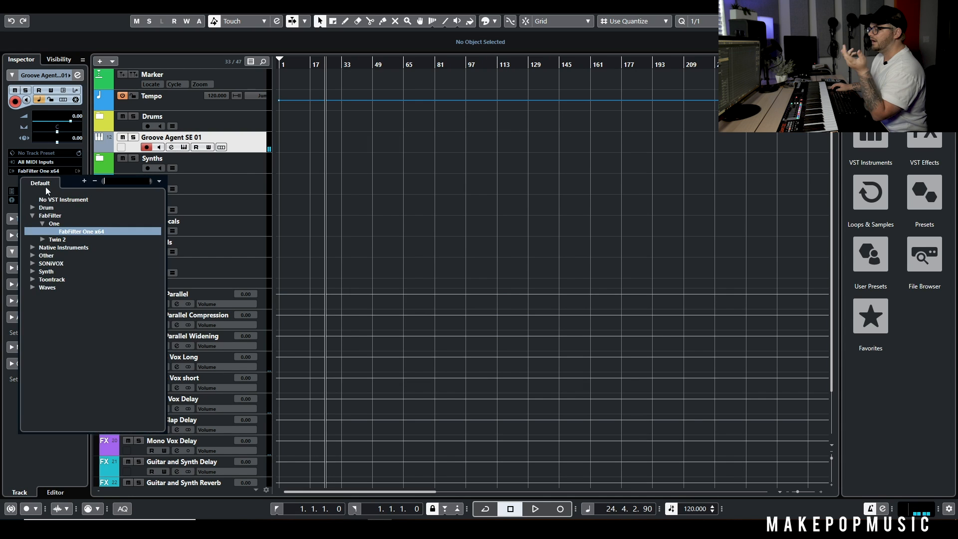
{"action": "left_click", "coordinate": [32, 248]}
{"action": "left_click", "coordinate": [43, 256]}
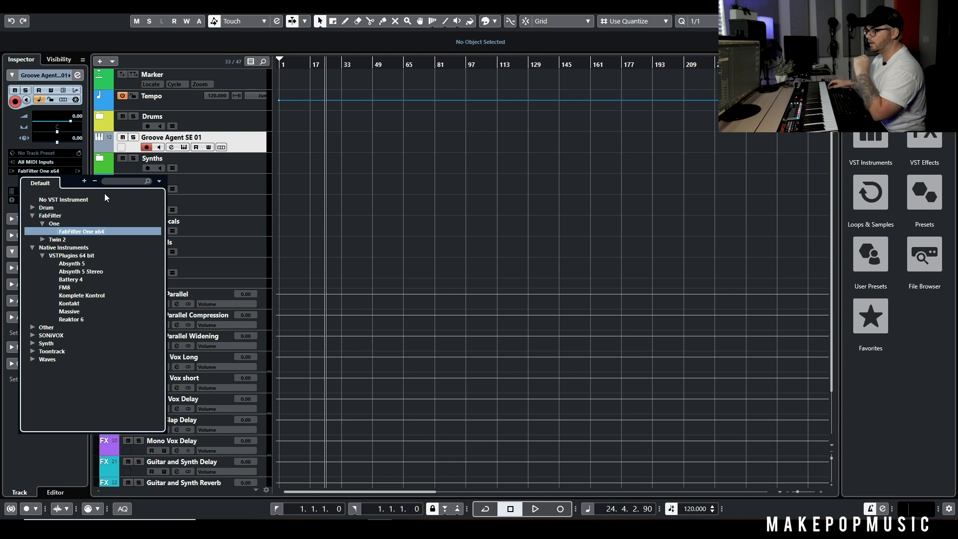
{"action": "left_click", "coordinate": [86, 266]}
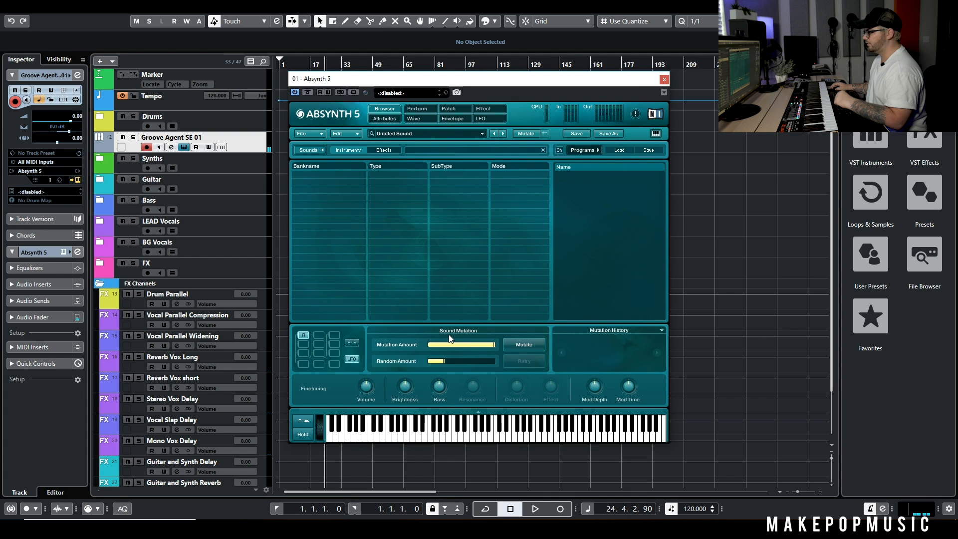
{"action": "left_click", "coordinate": [664, 80]}
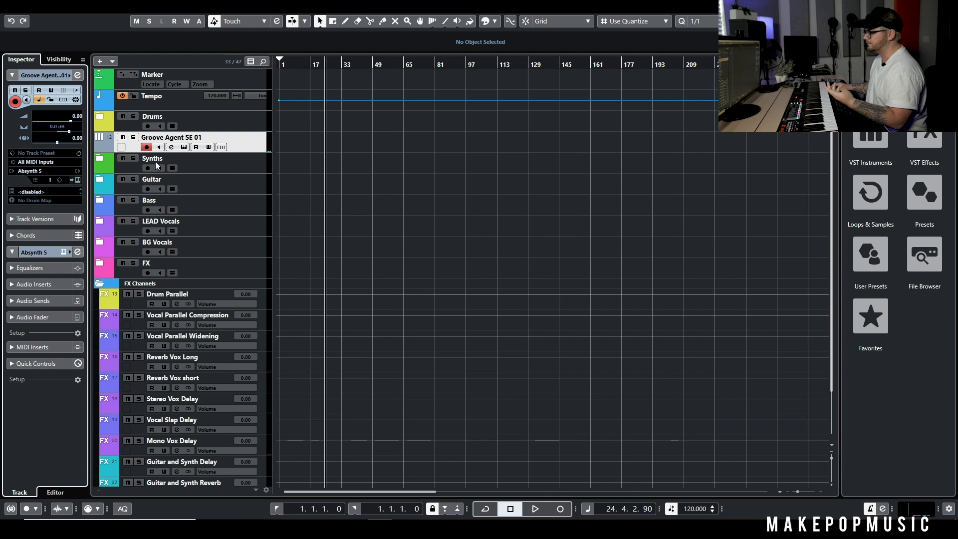
Switch the track's instrument to Battery 4 and close its window after viewing the kit library.
{"action": "left_click", "coordinate": [39, 172]}
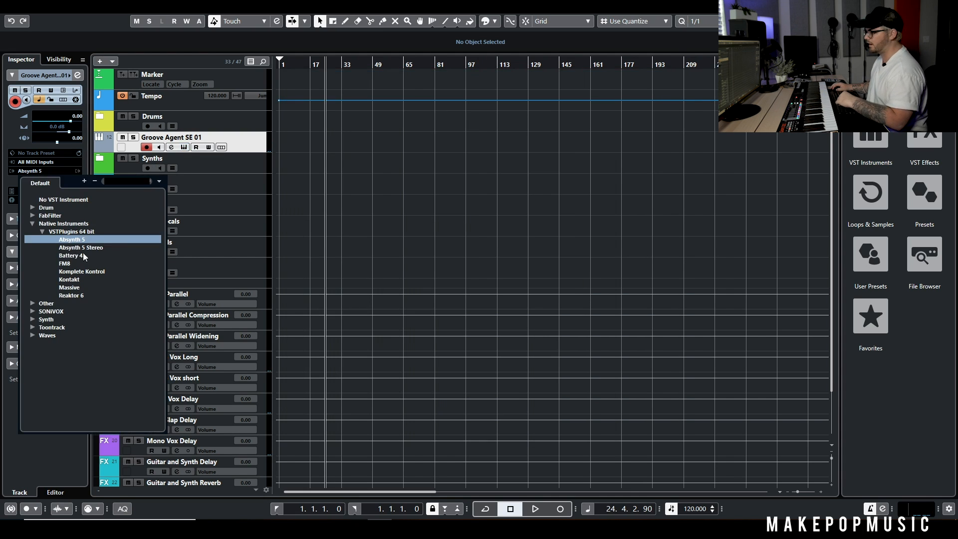
{"action": "left_click", "coordinate": [88, 256]}
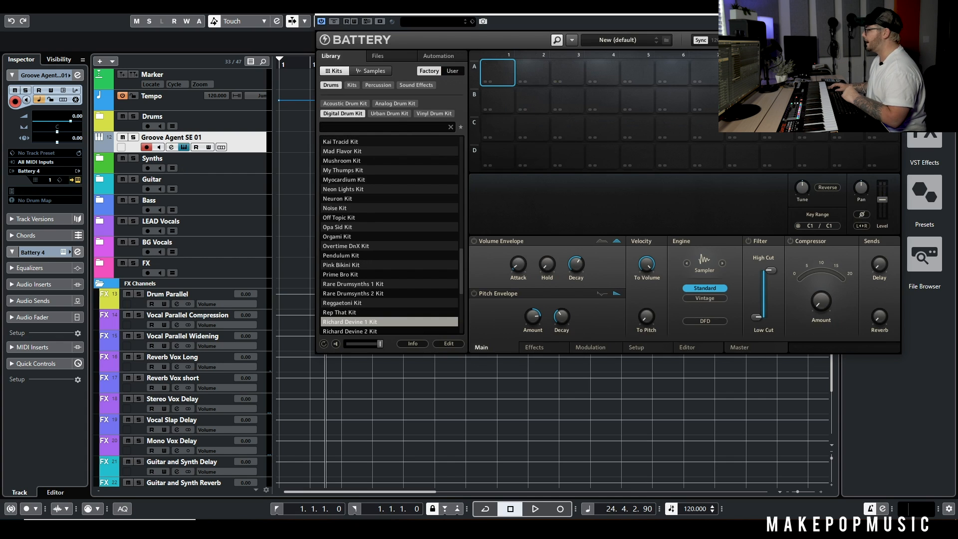
{"action": "left_click", "coordinate": [892, 8]}
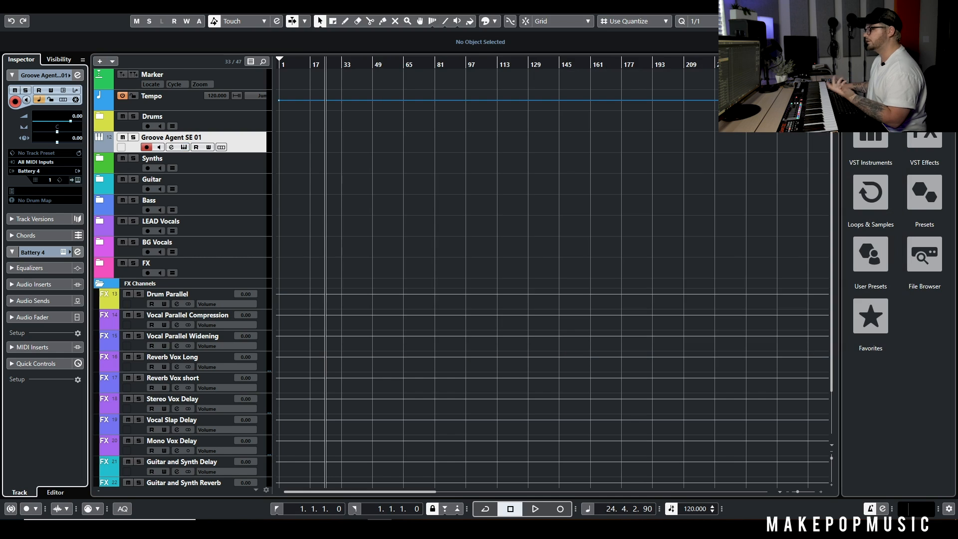
Replace the track's instrument with FM8 from the Native Instruments plug-ins.
{"action": "left_click", "coordinate": [35, 173]}
{"action": "double_click", "coordinate": [69, 265]}
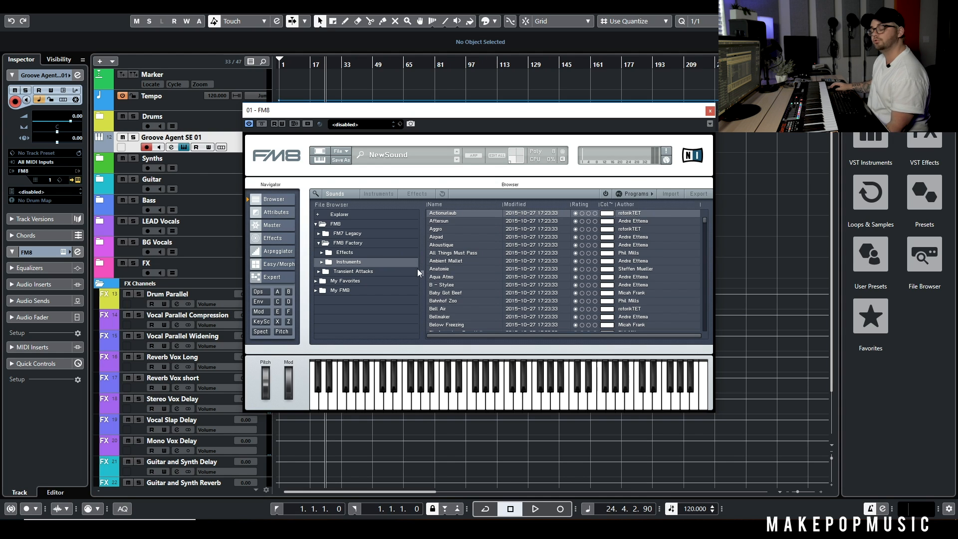
Browse the FM8 Factory instruments and load the Brassesque sound followed by Concave.
{"action": "scroll", "coordinate": [466, 298], "scroll_direction": "down", "scroll_amount": 3}
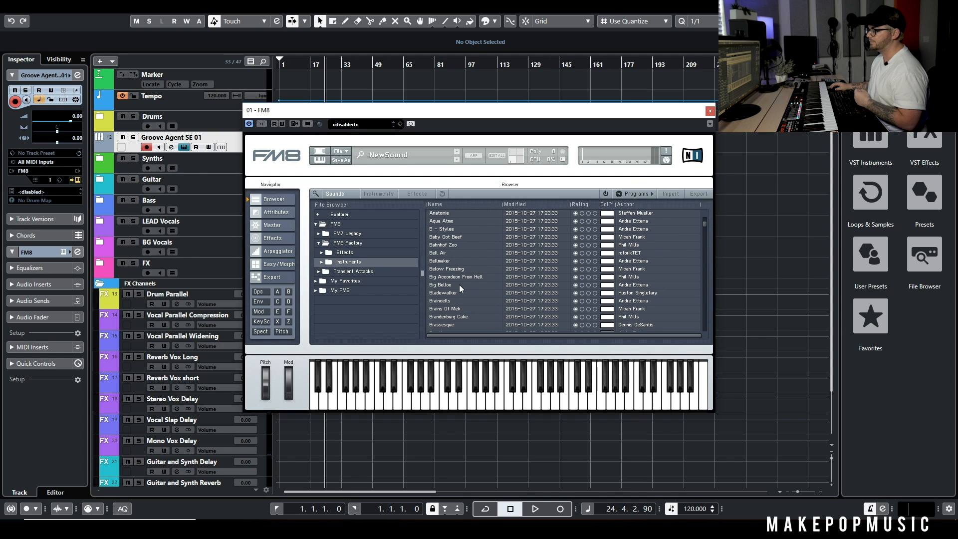
{"action": "left_click", "coordinate": [459, 285]}
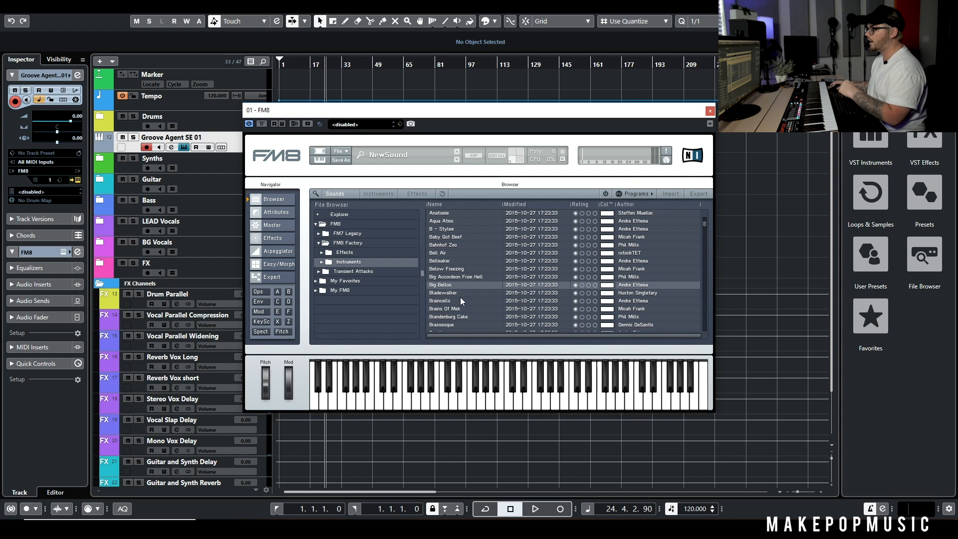
{"action": "scroll", "coordinate": [462, 297], "scroll_direction": "down", "scroll_amount": 1}
{"action": "left_click", "coordinate": [463, 299]}
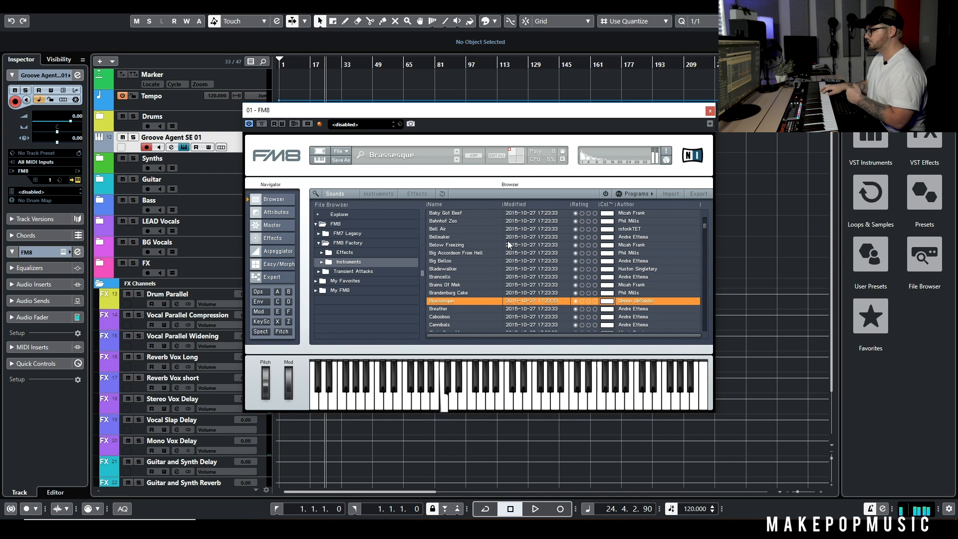
{"action": "scroll", "coordinate": [487, 279], "scroll_direction": "down", "scroll_amount": 4}
{"action": "left_click", "coordinate": [475, 293]}
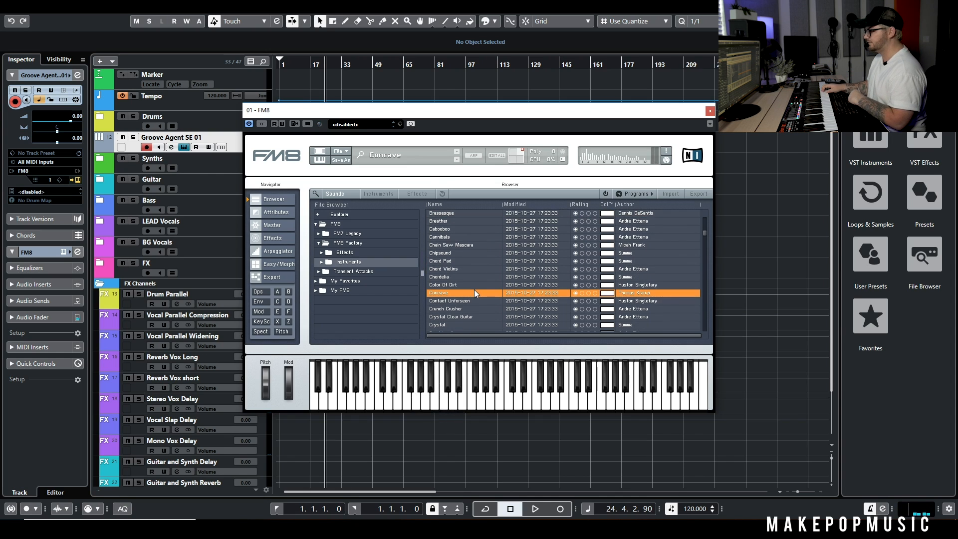
View FM8's Attributes and Expert pages for the Concave sound, and close the plug-in window.
{"action": "left_click", "coordinate": [277, 227]}
{"action": "left_click", "coordinate": [279, 212]}
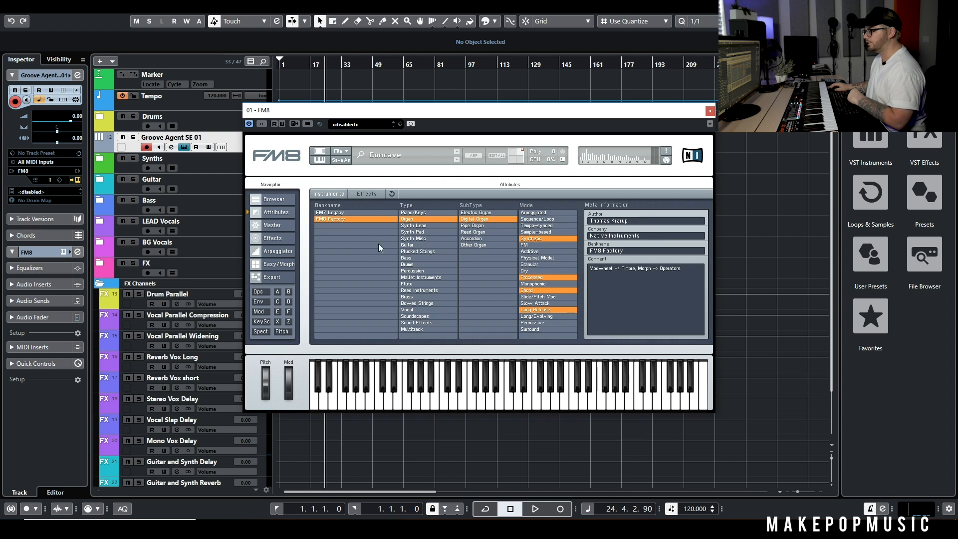
{"action": "left_click", "coordinate": [278, 264]}
{"action": "left_click", "coordinate": [280, 280]}
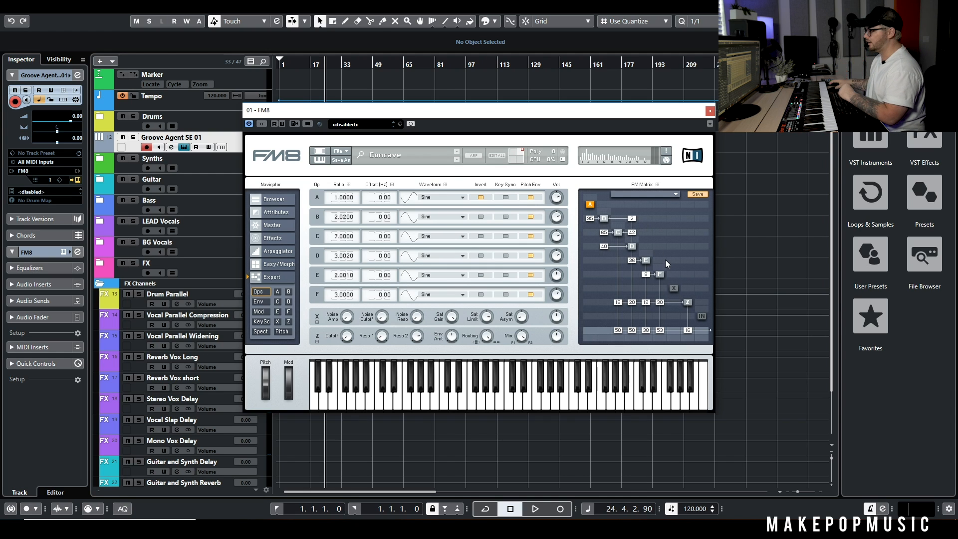
{"action": "left_click", "coordinate": [710, 110]}
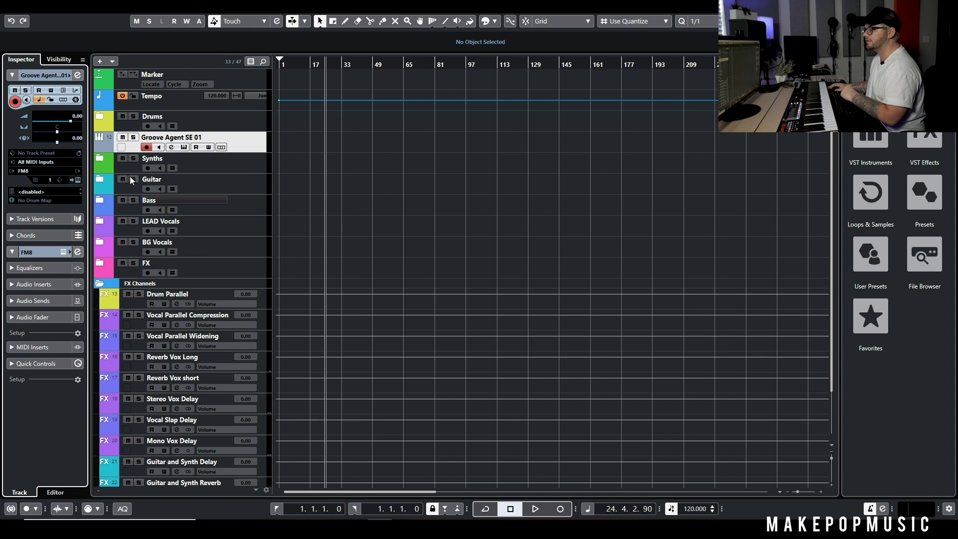
Switch the track's instrument to Kontakt from the Native Instruments 64-bit plug-ins and move its window higher on the screen.
{"action": "left_click", "coordinate": [40, 170]}
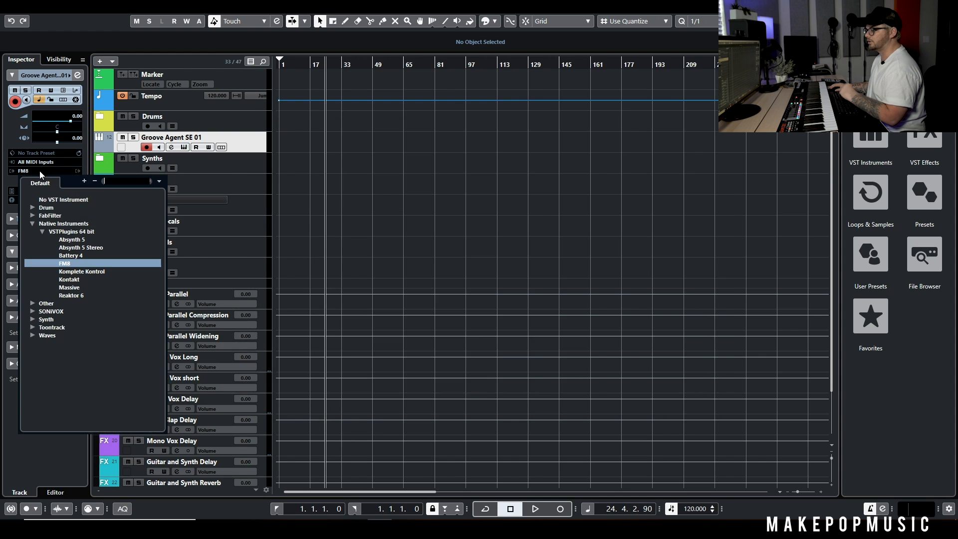
{"action": "double_click", "coordinate": [80, 280]}
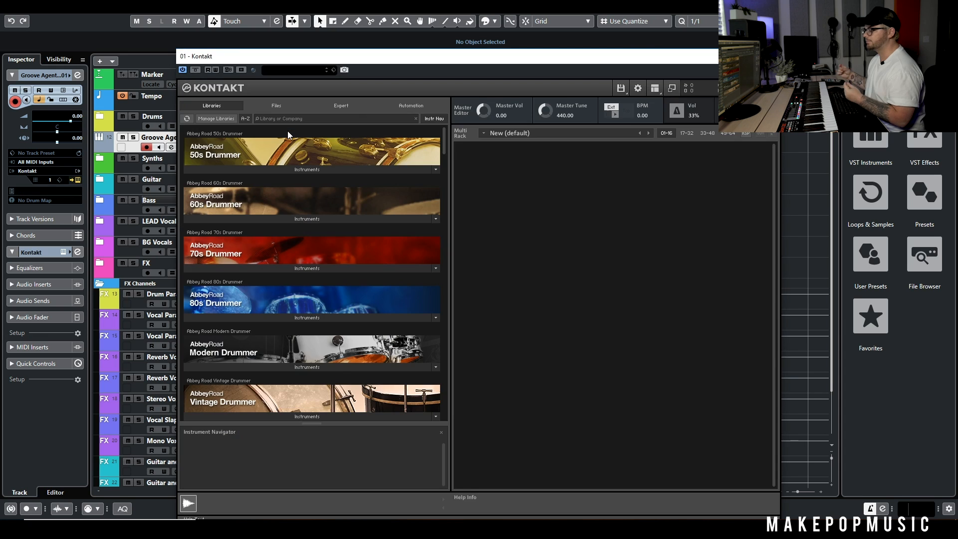
{"action": "left_click_drag", "start_coordinate": [365, 60], "coordinate": [448, 26]}
Examine the installed Kontakt libraries from the Abbey Road drummers through Evolve and Hybrid Keys to India.
{"action": "scroll", "coordinate": [459, 149], "scroll_direction": "down", "scroll_amount": 3}
{"action": "mouse_move", "coordinate": [529, 115]}
{"action": "left_mouse_down"}
{"action": "mouse_move", "coordinate": [522, 277]}
{"action": "mouse_move", "coordinate": [532, 379]}
{"action": "mouse_move", "coordinate": [524, 103]}
{"action": "left_mouse_up"}
{"action": "scroll", "coordinate": [478, 184], "scroll_direction": "down", "scroll_amount": 5}
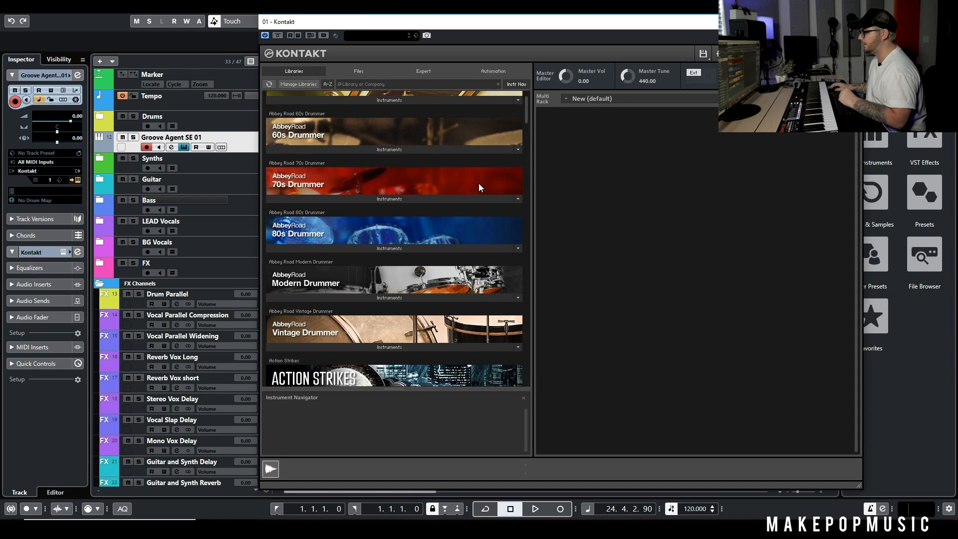
{"action": "scroll", "coordinate": [473, 193], "scroll_direction": "down", "scroll_amount": 2}
{"action": "scroll", "coordinate": [473, 192], "scroll_direction": "up", "scroll_amount": 2}
{"action": "left_click_drag", "start_coordinate": [525, 129], "coordinate": [515, 160]}
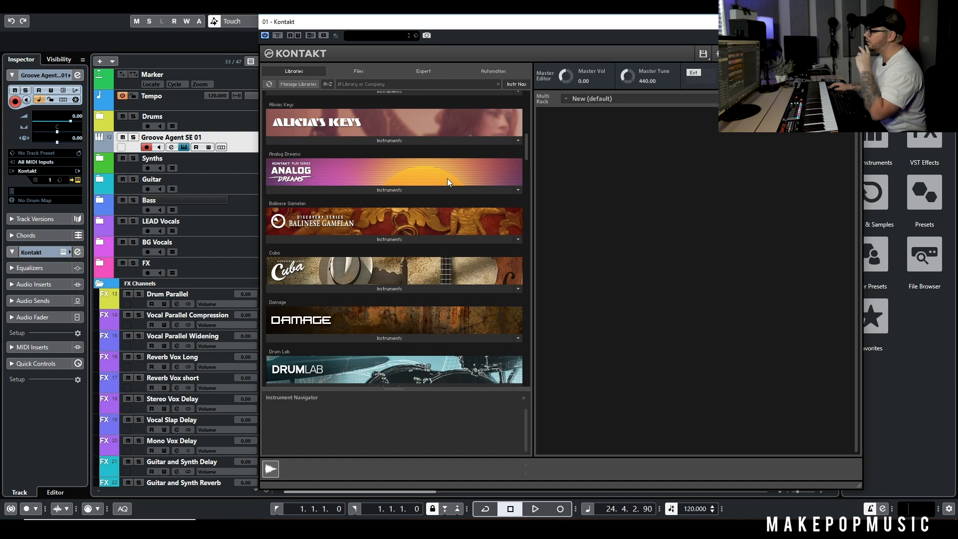
{"action": "scroll", "coordinate": [434, 173], "scroll_direction": "down", "scroll_amount": 3}
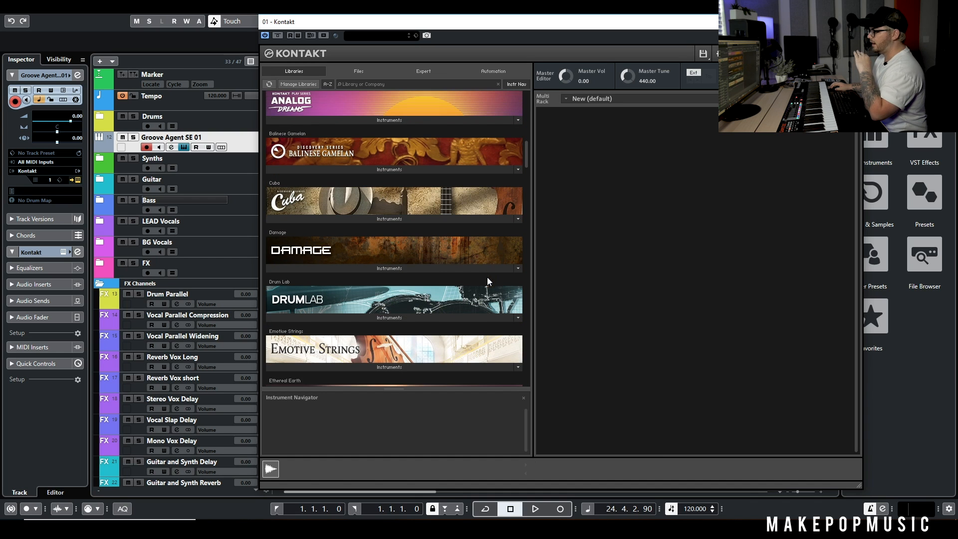
{"action": "scroll", "coordinate": [468, 254], "scroll_direction": "down", "scroll_amount": 1}
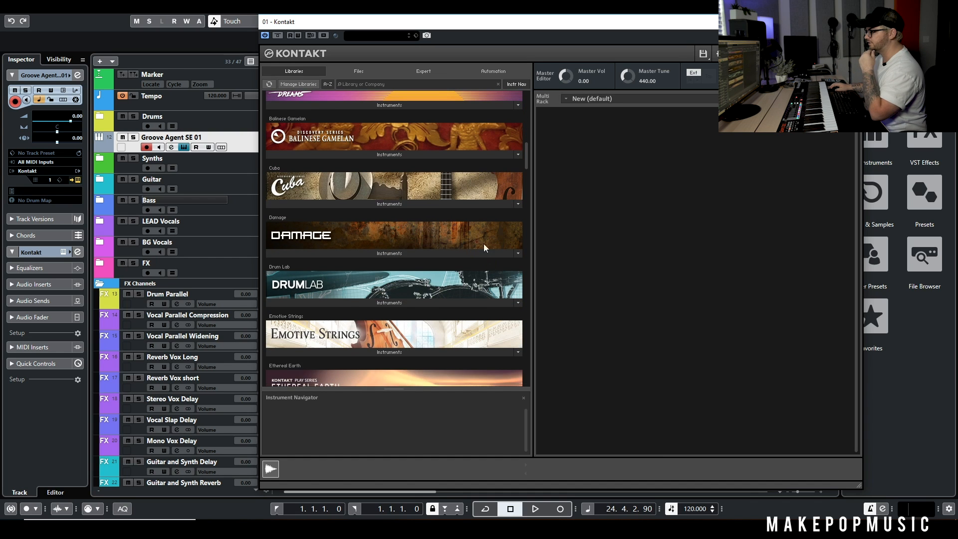
{"action": "scroll", "coordinate": [430, 244], "scroll_direction": "down", "scroll_amount": 3}
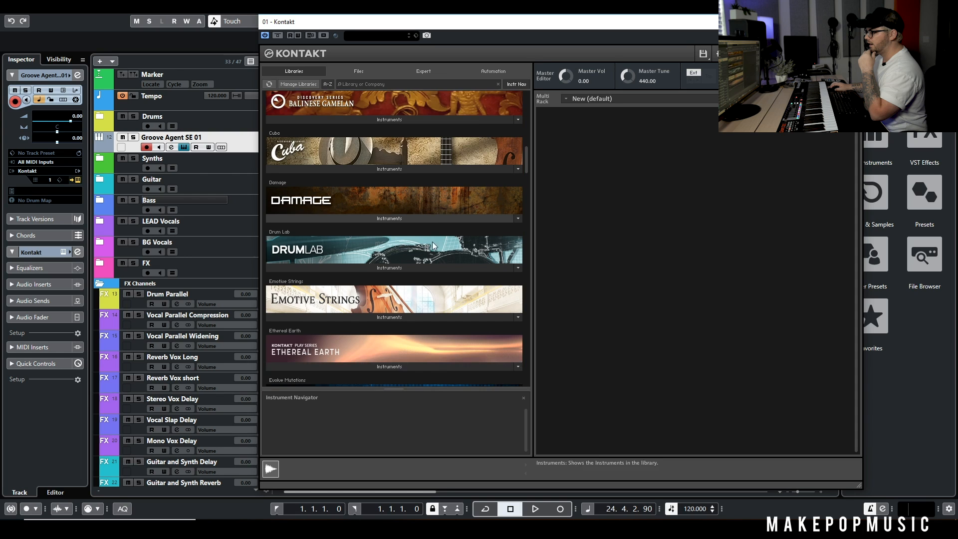
{"action": "scroll", "coordinate": [446, 238], "scroll_direction": "down", "scroll_amount": 6}
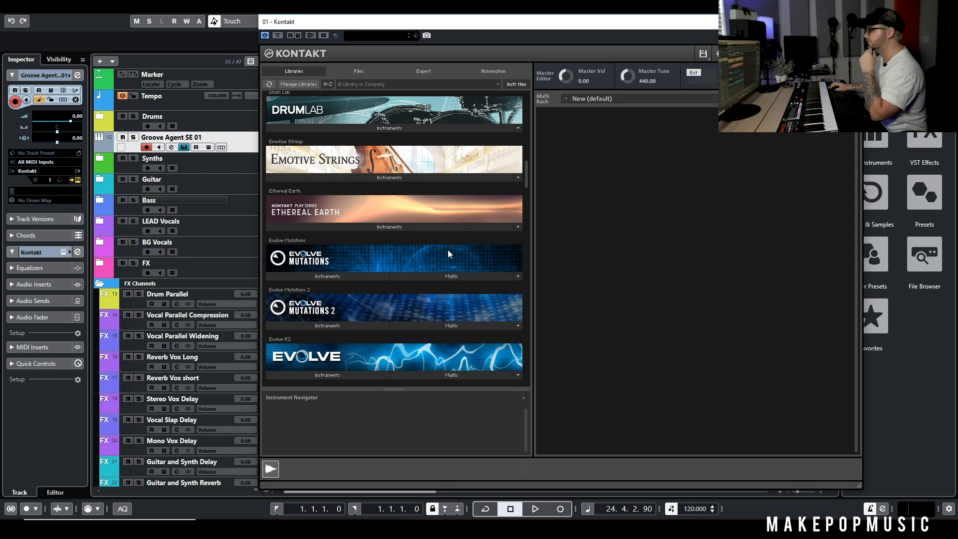
{"action": "scroll", "coordinate": [445, 300], "scroll_direction": "down", "scroll_amount": 2}
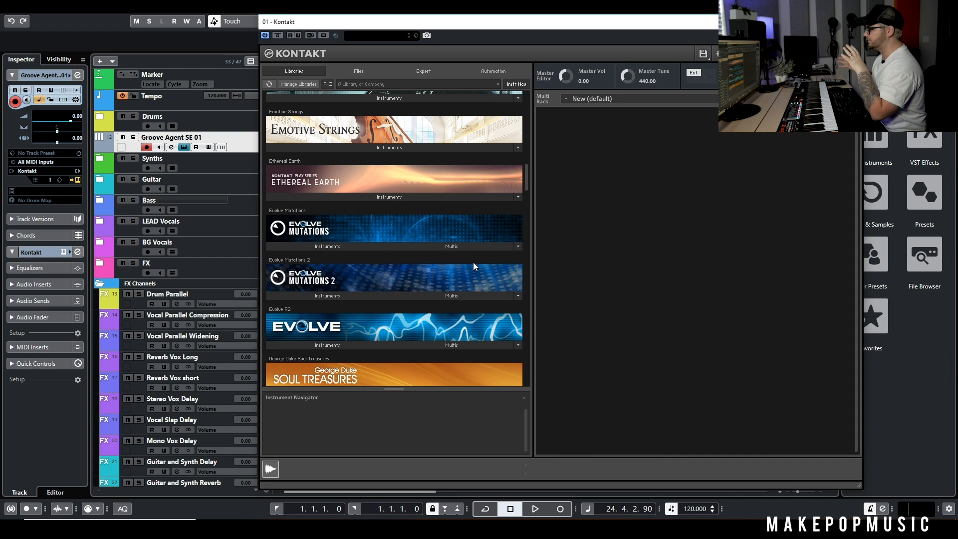
{"action": "scroll", "coordinate": [429, 265], "scroll_direction": "down", "scroll_amount": 1}
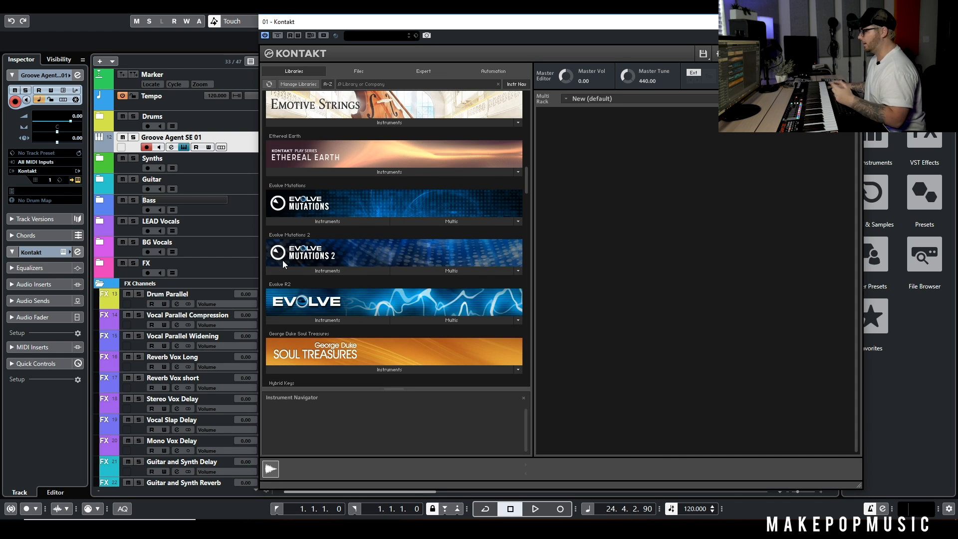
{"action": "scroll", "coordinate": [376, 271], "scroll_direction": "down", "scroll_amount": 1}
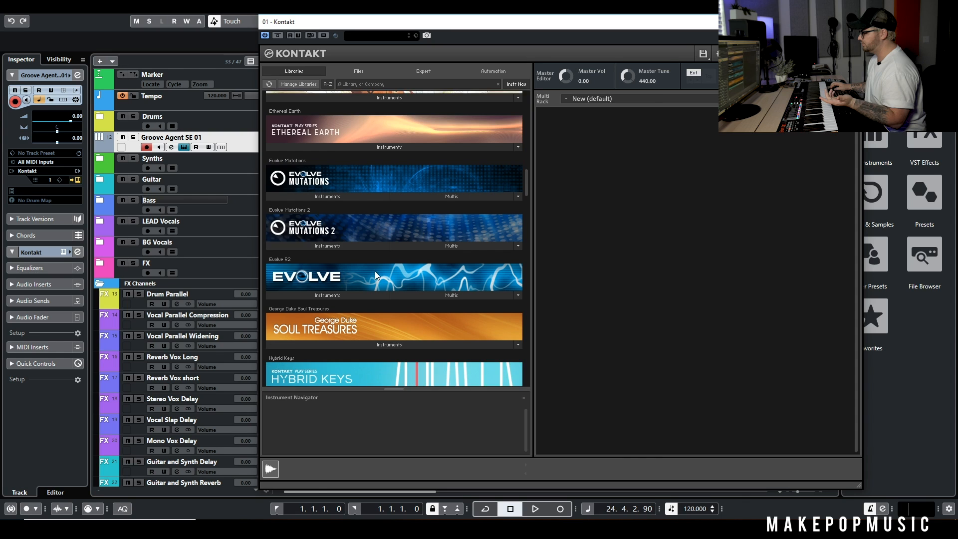
{"action": "scroll", "coordinate": [373, 274], "scroll_direction": "down", "scroll_amount": 2}
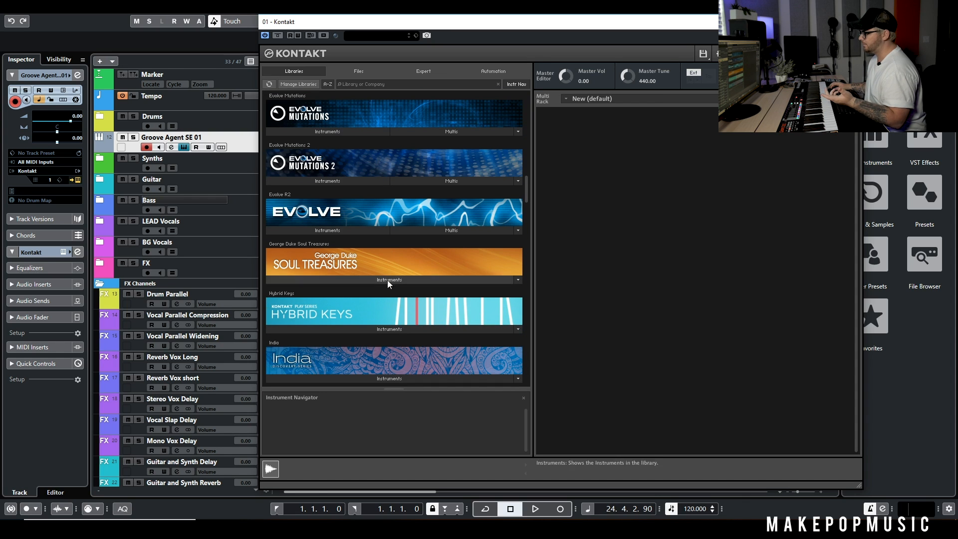
Load Hybrid Keys.nki from the Hybrid Keys library into Kontakt and move the window so the whole instrument is visible.
{"action": "left_click", "coordinate": [385, 331]}
{"action": "scroll", "coordinate": [386, 318], "scroll_direction": "down", "scroll_amount": 1}
{"action": "double_click", "coordinate": [331, 310]}
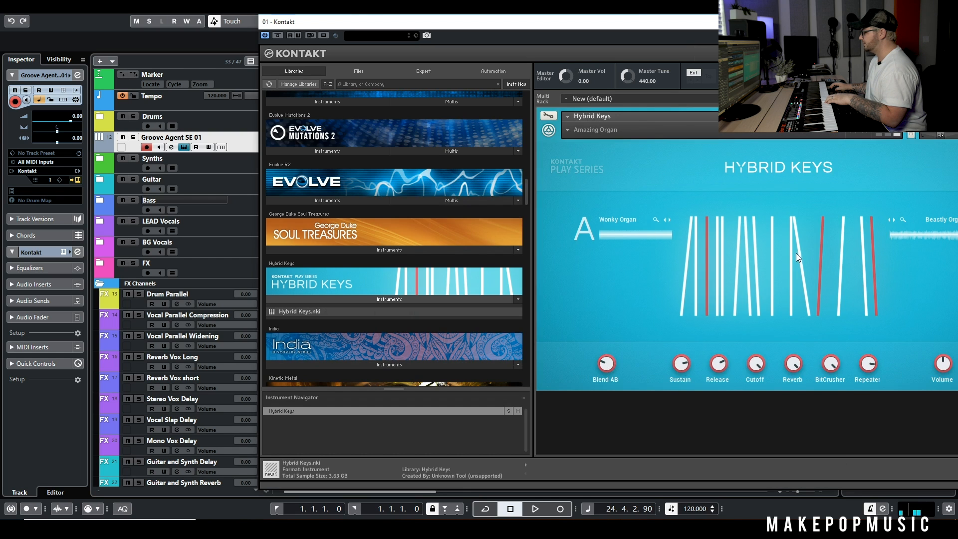
{"action": "left_click_drag", "start_coordinate": [802, 24], "coordinate": [588, 82]}
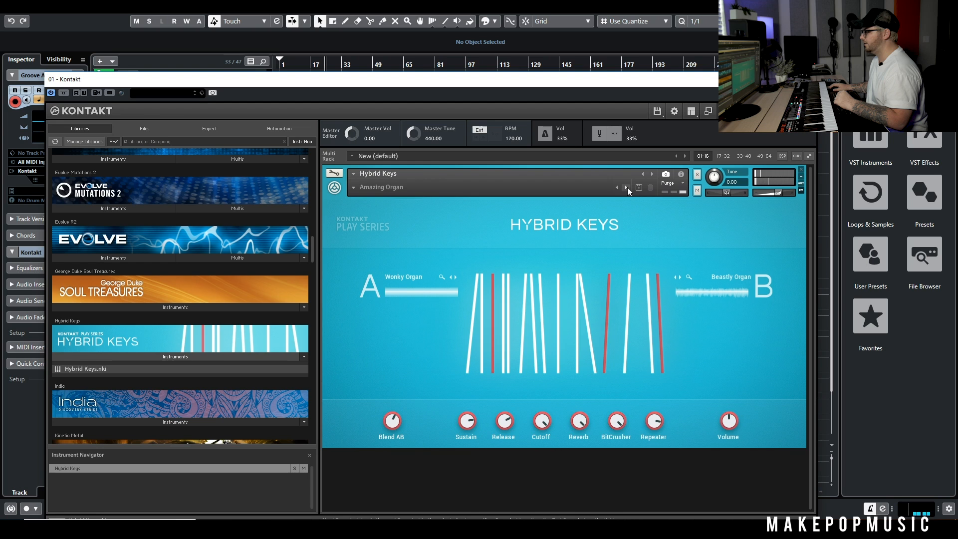
Set layer A of Hybrid Keys to Tube Vibraphone, and remove the instrument from the rack without saving changes.
{"action": "left_click", "coordinate": [418, 296]}
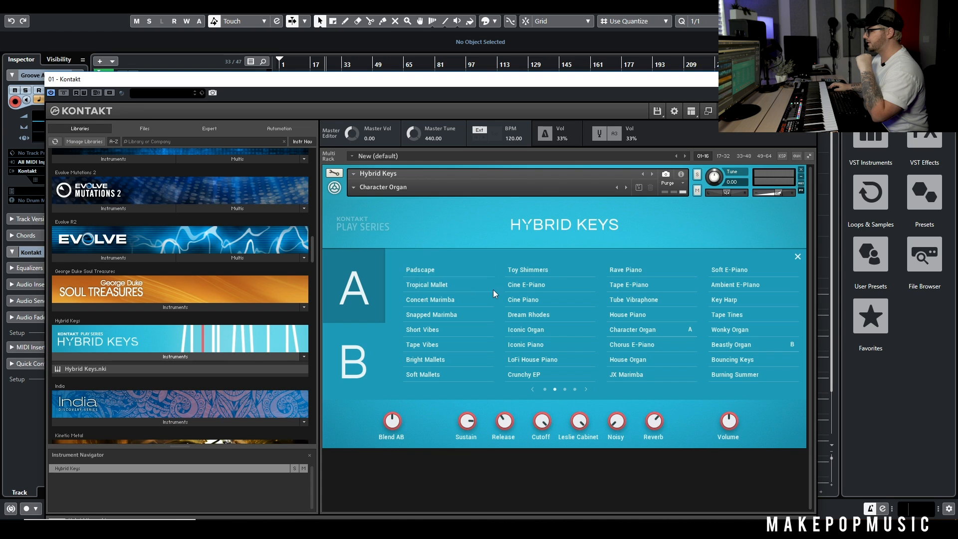
{"action": "left_click", "coordinate": [667, 299]}
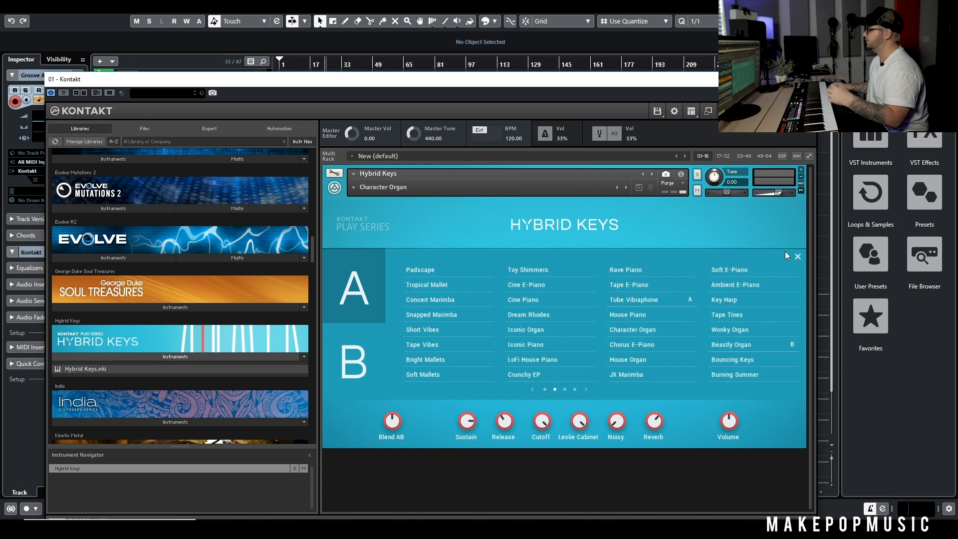
{"action": "left_click", "coordinate": [802, 169]}
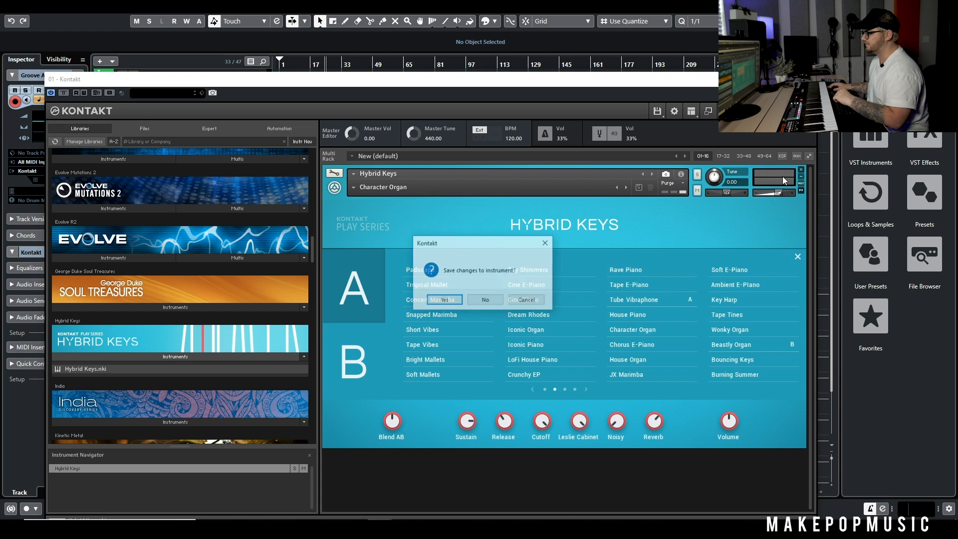
{"action": "left_click", "coordinate": [484, 301]}
Load Copper Membranes.nki from the Kinetic Metal library and remove it from the rack after auditioning it.
{"action": "left_click_drag", "start_coordinate": [436, 86], "coordinate": [529, 20]}
{"action": "scroll", "coordinate": [319, 216], "scroll_direction": "down", "scroll_amount": 5}
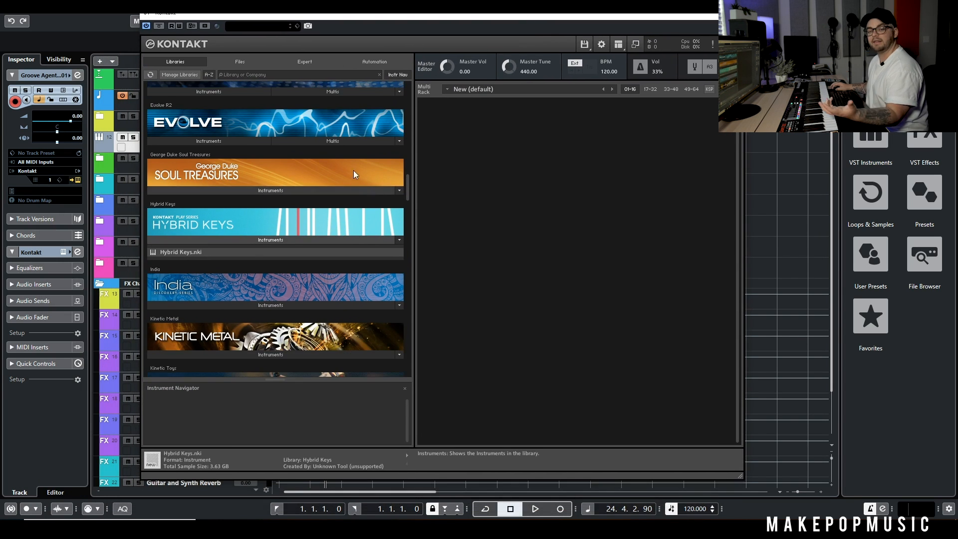
{"action": "scroll", "coordinate": [277, 206], "scroll_direction": "down", "scroll_amount": 3}
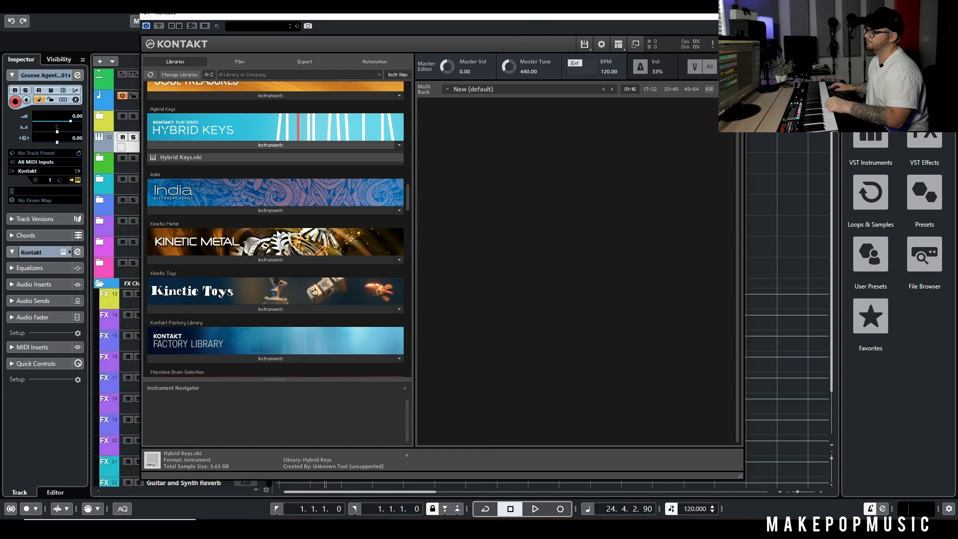
{"action": "left_click", "coordinate": [250, 245]}
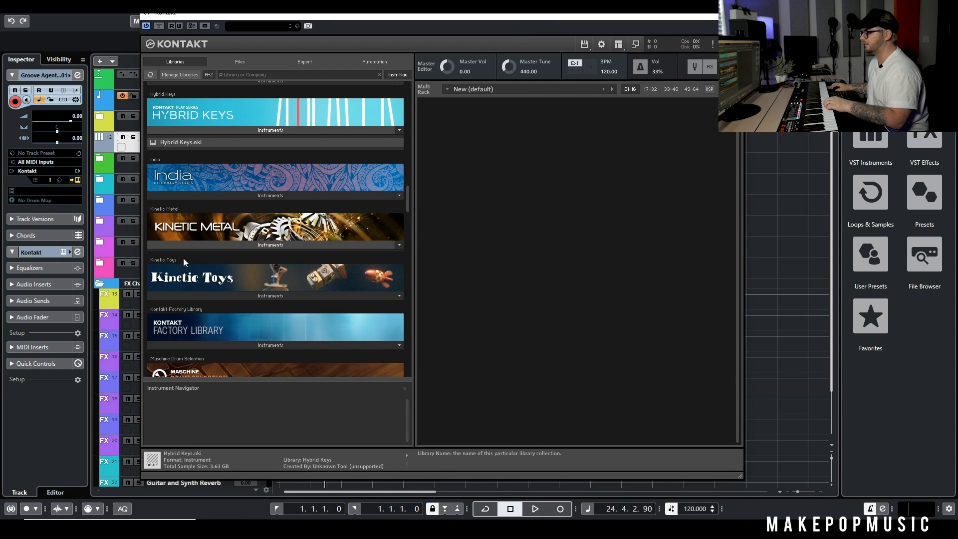
{"action": "scroll", "coordinate": [219, 195], "scroll_direction": "down", "scroll_amount": 3}
{"action": "scroll", "coordinate": [220, 195], "scroll_direction": "down", "scroll_amount": 3}
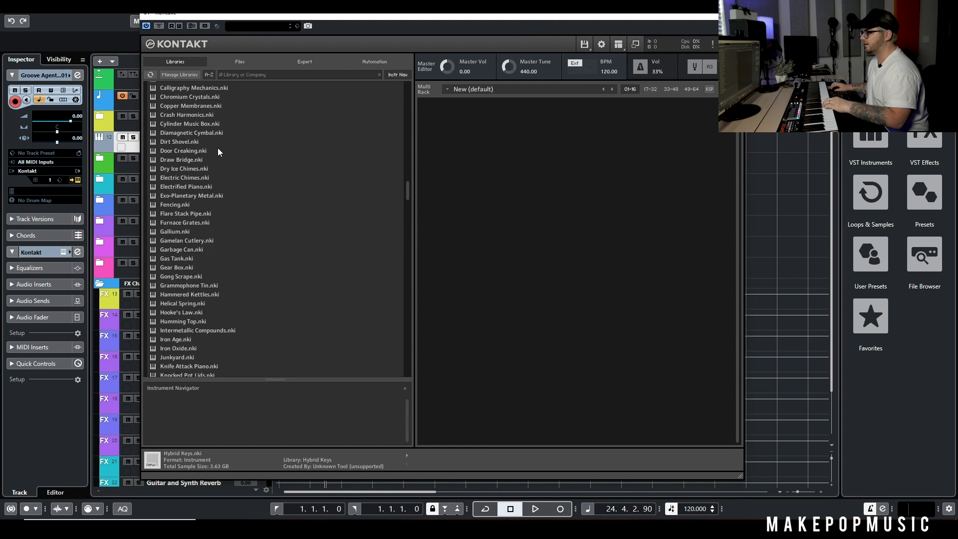
{"action": "left_click", "coordinate": [195, 148]}
{"action": "double_click", "coordinate": [196, 148]}
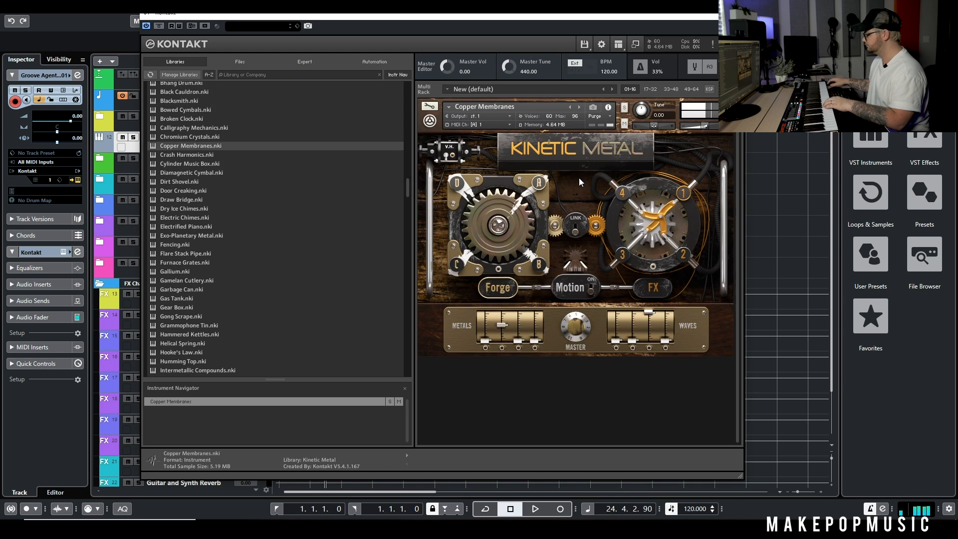
{"action": "left_click", "coordinate": [729, 106]}
Examine the Kontakt libraries from Kinetic Metal to Rise & Hit, including the electronic pianos listed in Retro Machines Mk2.
{"action": "scroll", "coordinate": [341, 205], "scroll_direction": "down", "scroll_amount": 7}
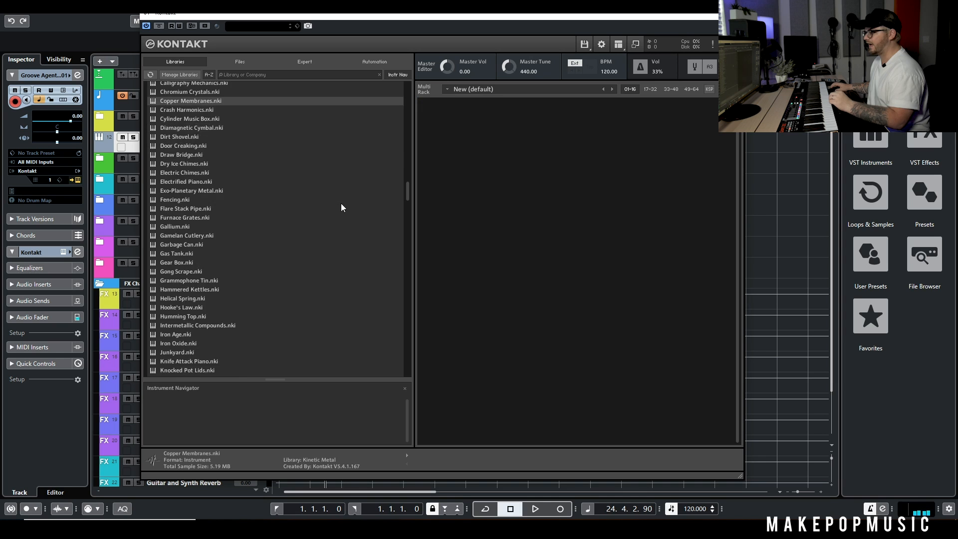
{"action": "scroll", "coordinate": [267, 253], "scroll_direction": "down", "scroll_amount": 5}
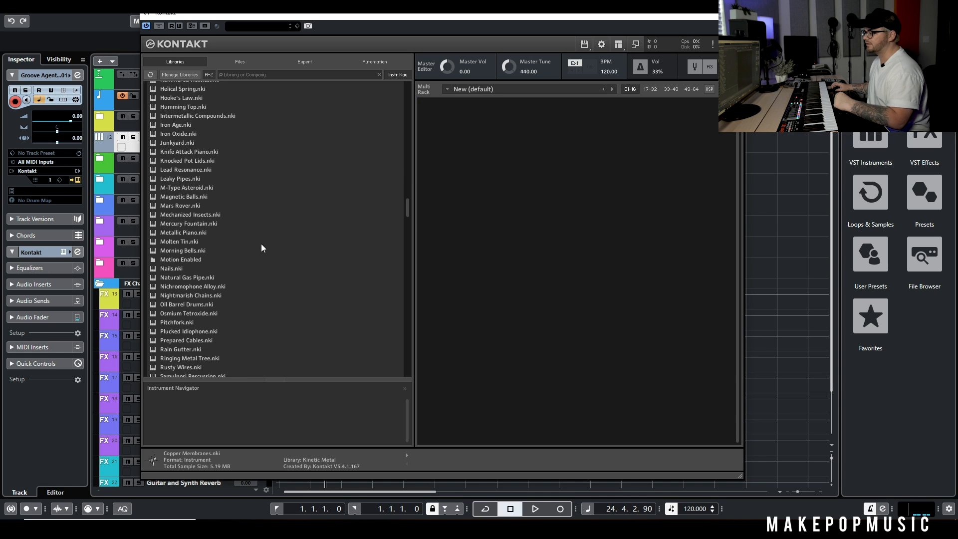
{"action": "left_click_drag", "start_coordinate": [403, 215], "coordinate": [407, 252]}
{"action": "scroll", "coordinate": [276, 214], "scroll_direction": "down", "scroll_amount": 6}
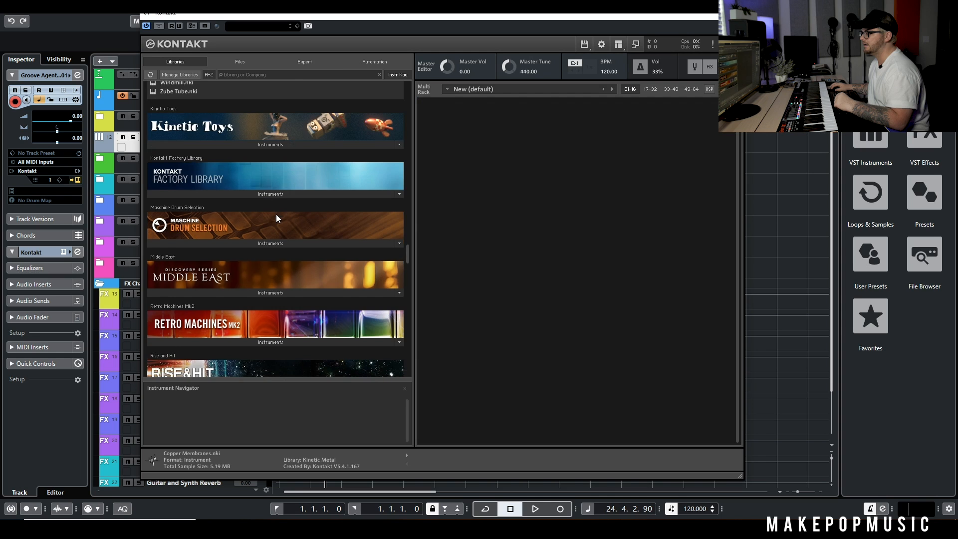
{"action": "left_click", "coordinate": [280, 252]}
{"action": "scroll", "coordinate": [281, 253], "scroll_direction": "down", "scroll_amount": 3}
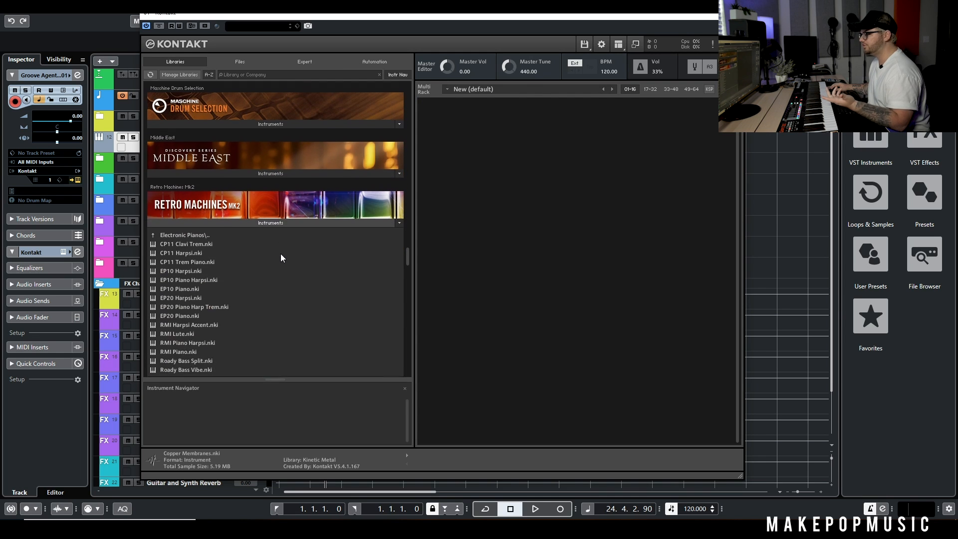
{"action": "scroll", "coordinate": [252, 247], "scroll_direction": "down", "scroll_amount": 6}
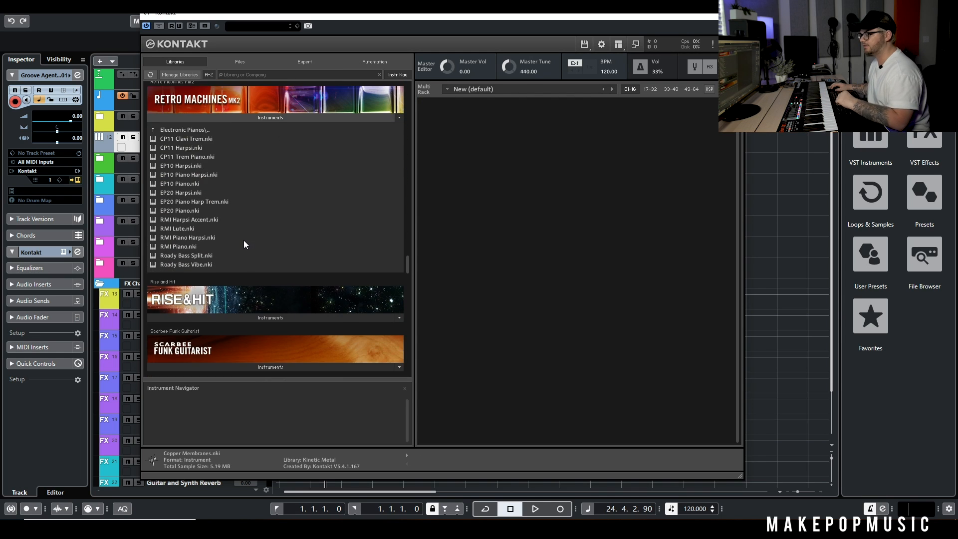
Load Scarbee Jay-Bass - Both.nki from the Scarbee Jay-Bass library into Kontakt.
{"action": "scroll", "coordinate": [260, 245], "scroll_direction": "down", "scroll_amount": 9}
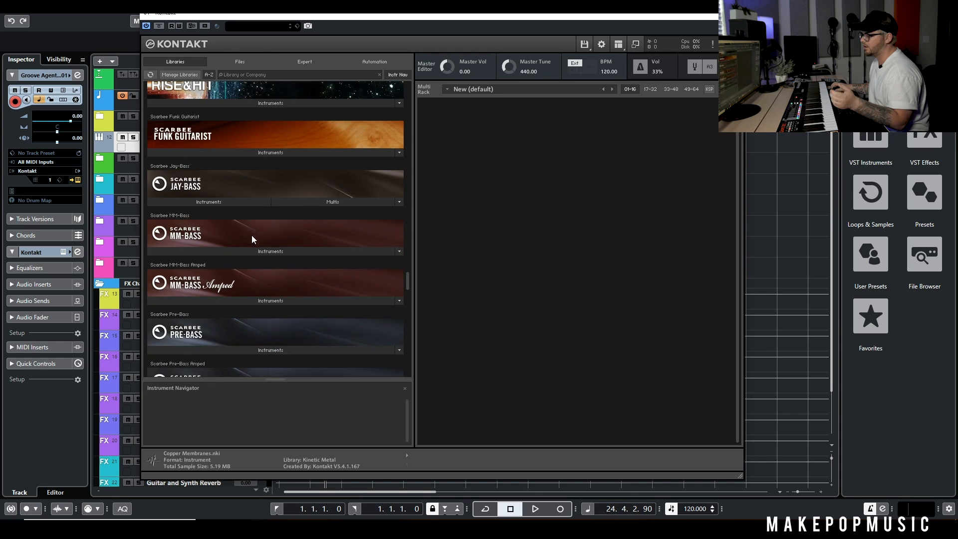
{"action": "left_click", "coordinate": [215, 170]}
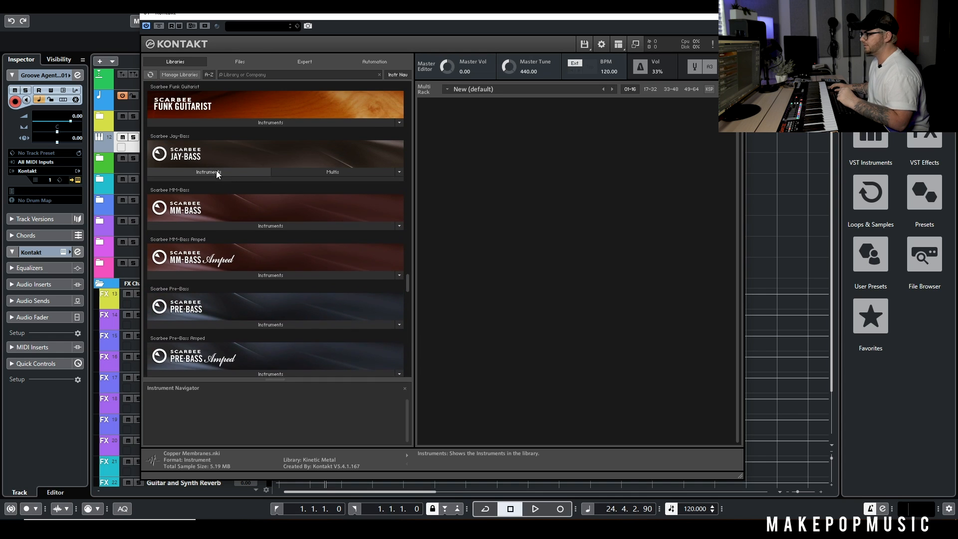
{"action": "double_click", "coordinate": [223, 182]}
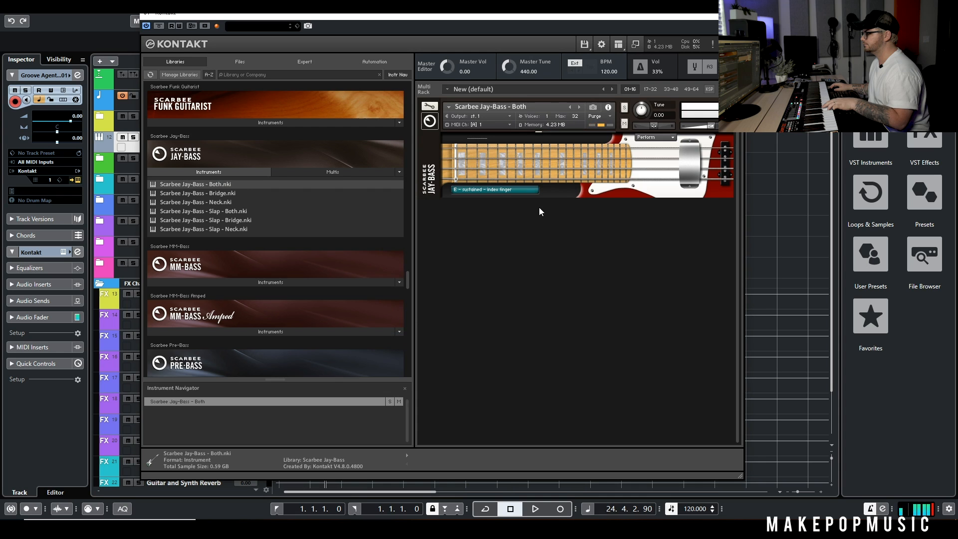
Examine the remaining Kontakt libraries from the Scarbee basses through Session Guitarist and Symphony Essentials to the pianos and Thrill.
{"action": "scroll", "coordinate": [309, 257], "scroll_direction": "down", "scroll_amount": 4}
{"action": "scroll", "coordinate": [307, 253], "scroll_direction": "down", "scroll_amount": 2}
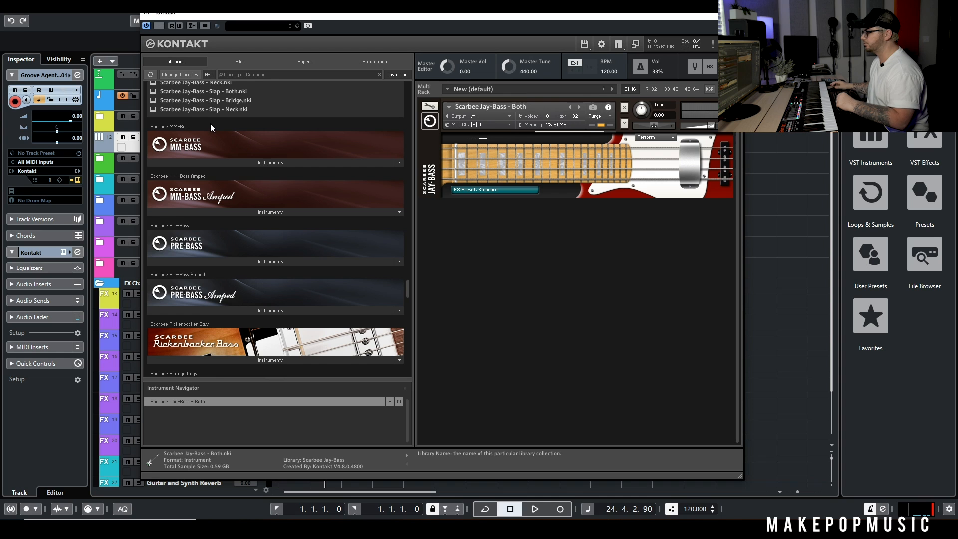
{"action": "scroll", "coordinate": [216, 140], "scroll_direction": "down", "scroll_amount": 1}
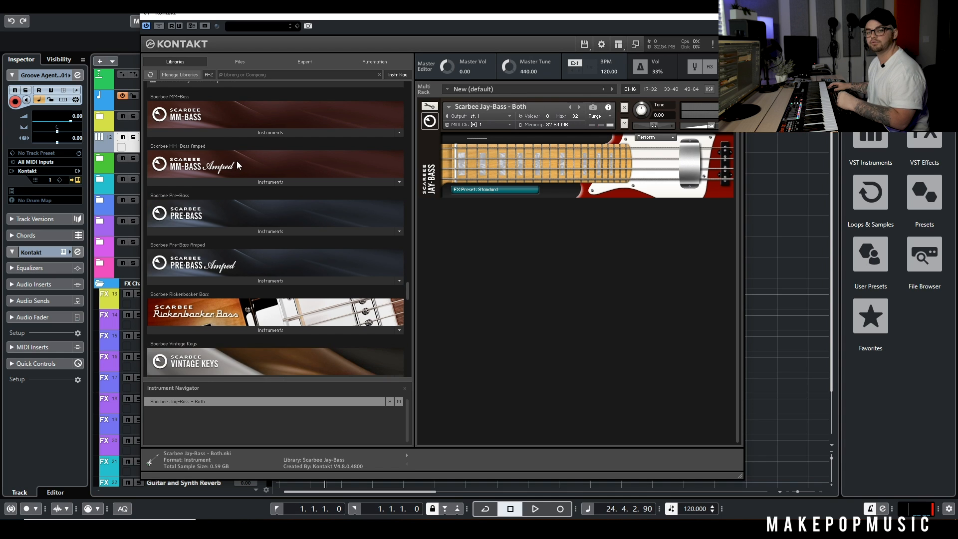
{"action": "scroll", "coordinate": [265, 179], "scroll_direction": "down", "scroll_amount": 5}
{"action": "scroll", "coordinate": [288, 243], "scroll_direction": "down", "scroll_amount": 15}
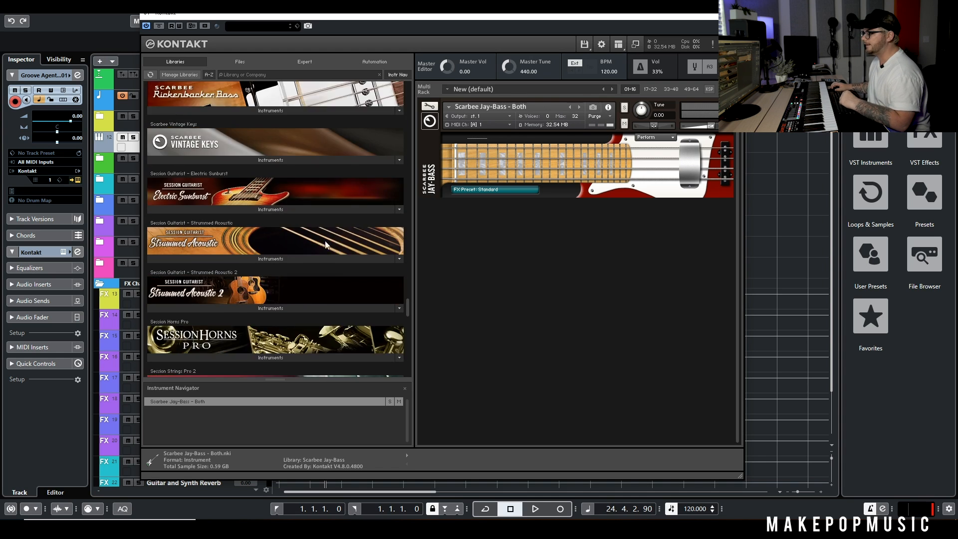
{"action": "scroll", "coordinate": [323, 252], "scroll_direction": "down", "scroll_amount": 5}
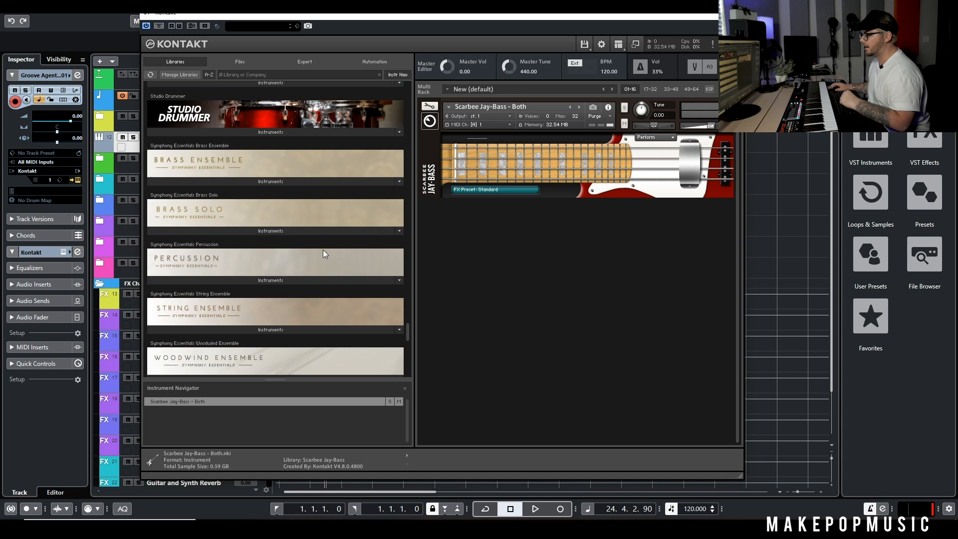
{"action": "scroll", "coordinate": [348, 228], "scroll_direction": "down", "scroll_amount": 3}
{"action": "scroll", "coordinate": [323, 161], "scroll_direction": "up", "scroll_amount": 2}
{"action": "scroll", "coordinate": [300, 217], "scroll_direction": "down", "scroll_amount": 6}
{"action": "scroll", "coordinate": [293, 268], "scroll_direction": "down", "scroll_amount": 5}
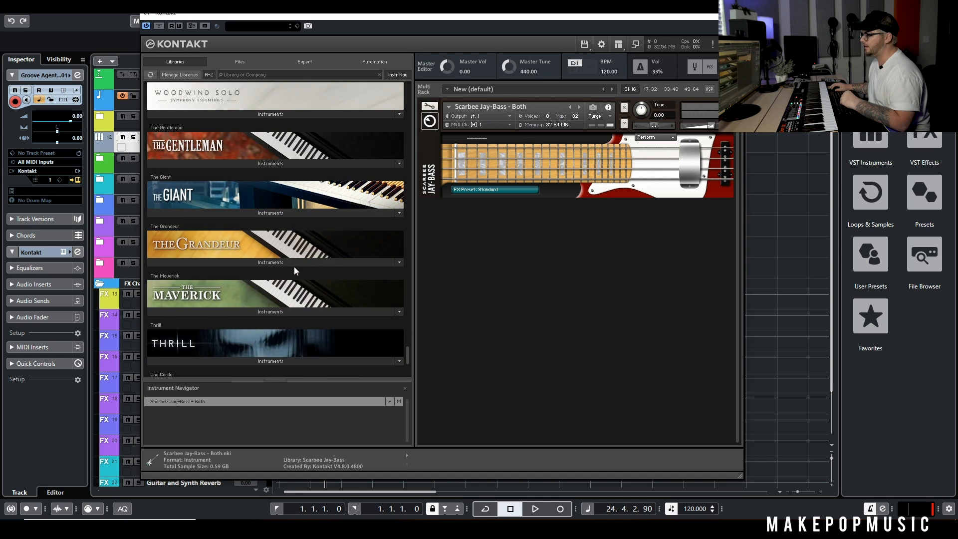
Remove Scarbee Jay-Bass from the rack and load Thrill.nki from the Thrill library.
{"action": "left_click", "coordinate": [286, 287]}
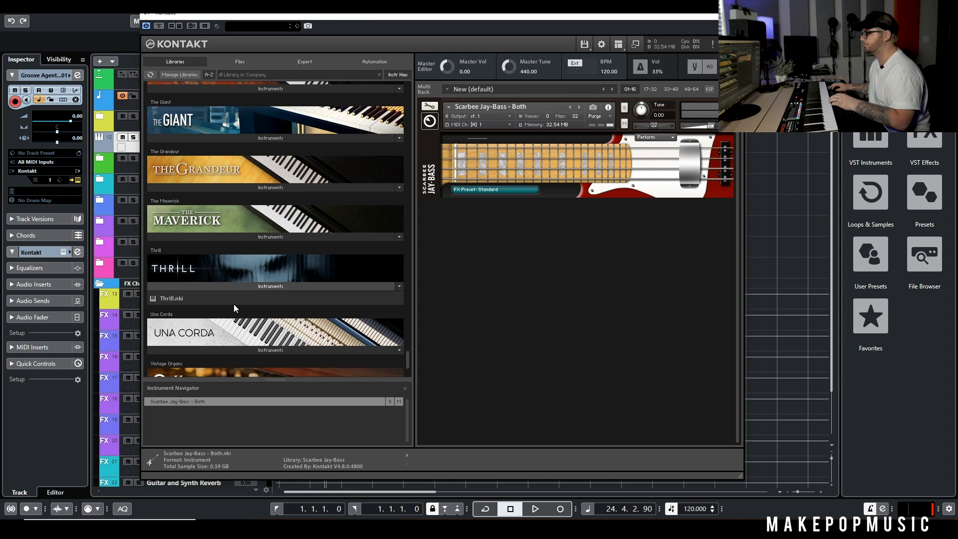
{"action": "left_click", "coordinate": [729, 106]}
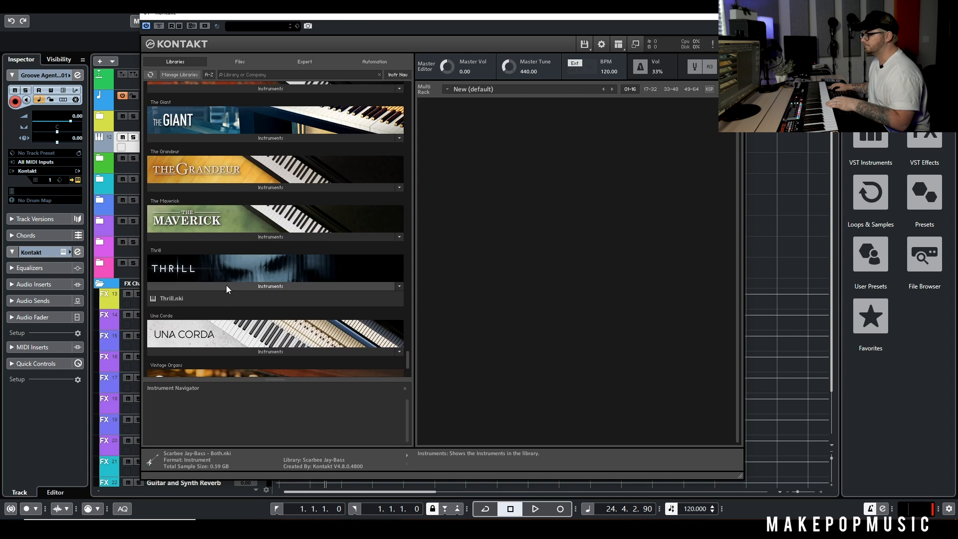
{"action": "double_click", "coordinate": [169, 297]}
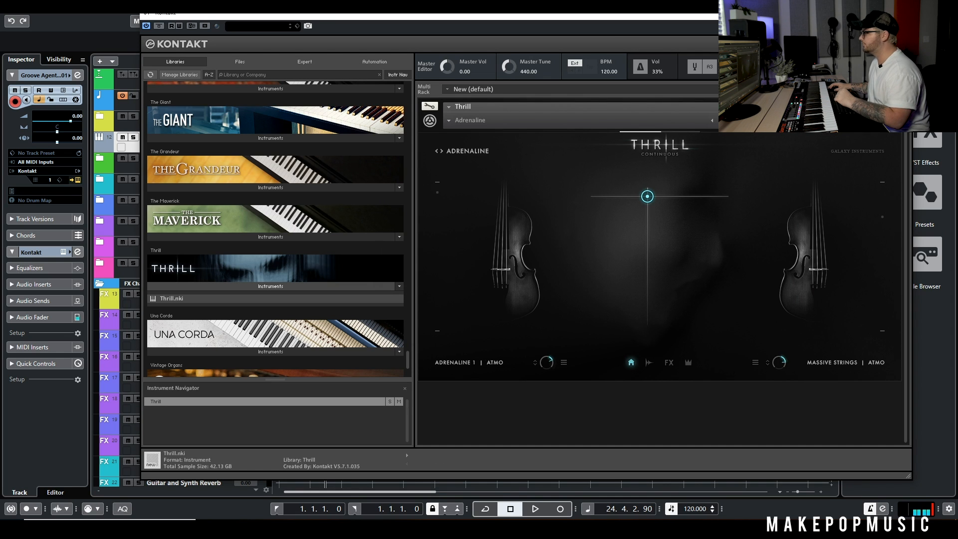
Remove Thrill from the rack and close Kontakt after viewing the last libraries down to West Africa.
{"action": "left_click", "coordinate": [898, 105]}
{"action": "scroll", "coordinate": [320, 250], "scroll_direction": "down", "scroll_amount": 3}
{"action": "scroll", "coordinate": [318, 249], "scroll_direction": "down", "scroll_amount": 2}
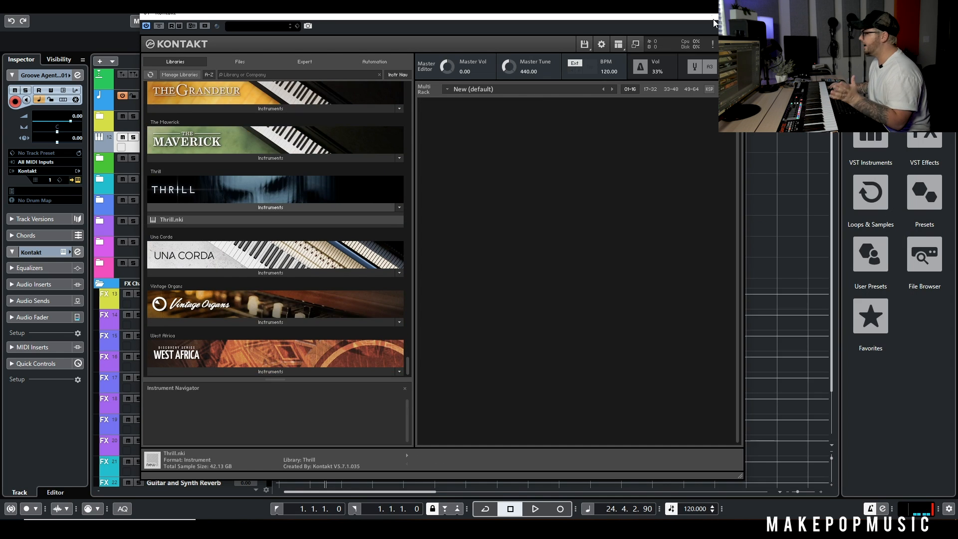
{"action": "left_click", "coordinate": [732, 14]}
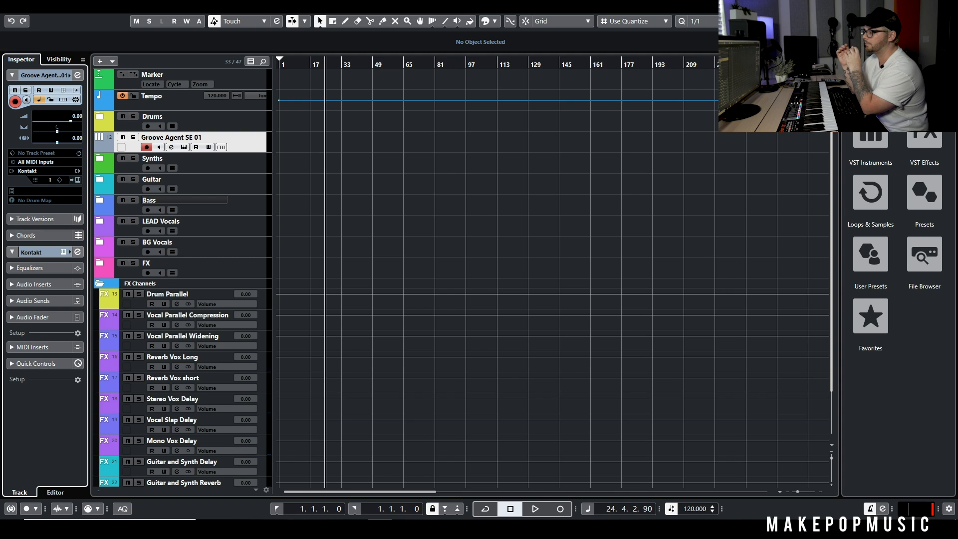
Replace the Groove Agent SE 01 track's instrument with Massive and move the plug-in window so it is fully visible.
{"action": "left_click", "coordinate": [51, 172]}
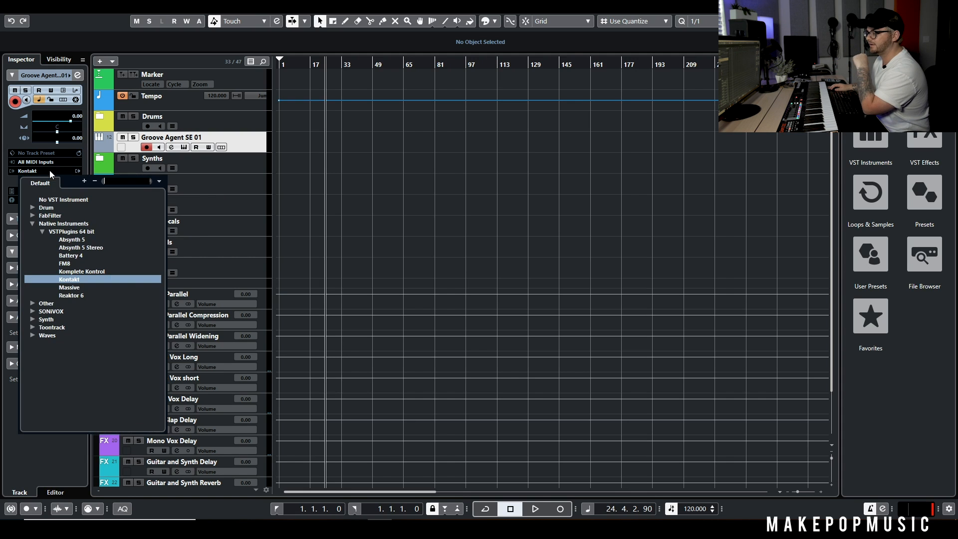
{"action": "left_click", "coordinate": [82, 290]}
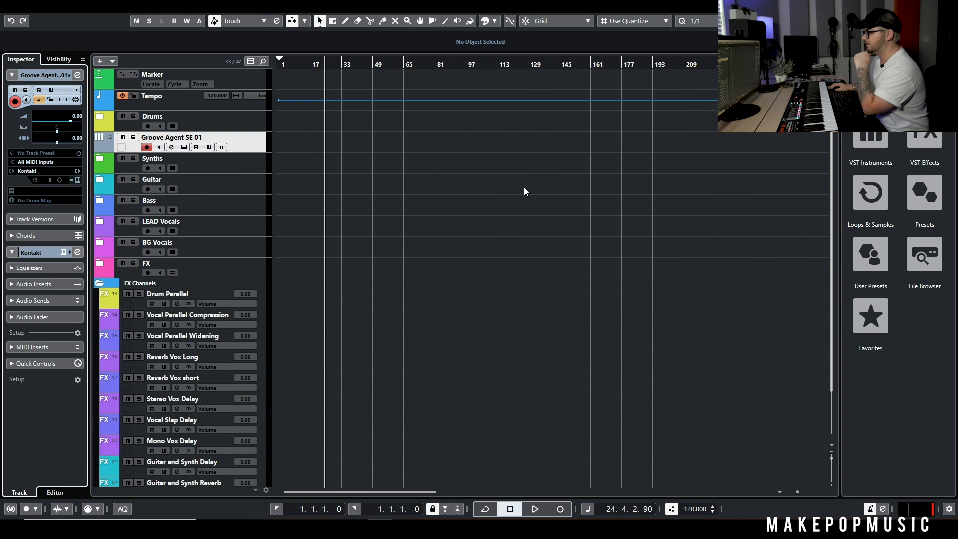
{"action": "left_click_drag", "start_coordinate": [675, 95], "coordinate": [527, 124]}
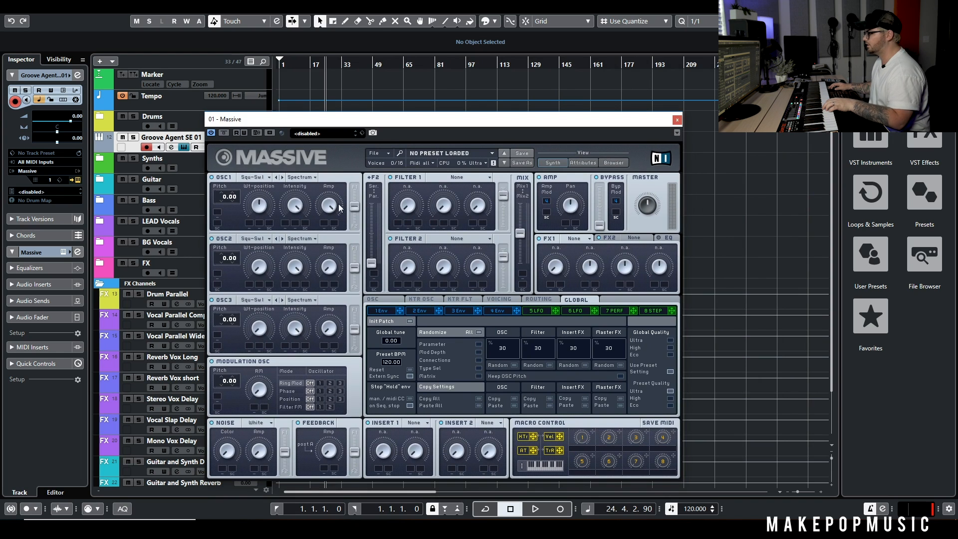
{"action": "left_click_drag", "start_coordinate": [313, 119], "coordinate": [302, 90]}
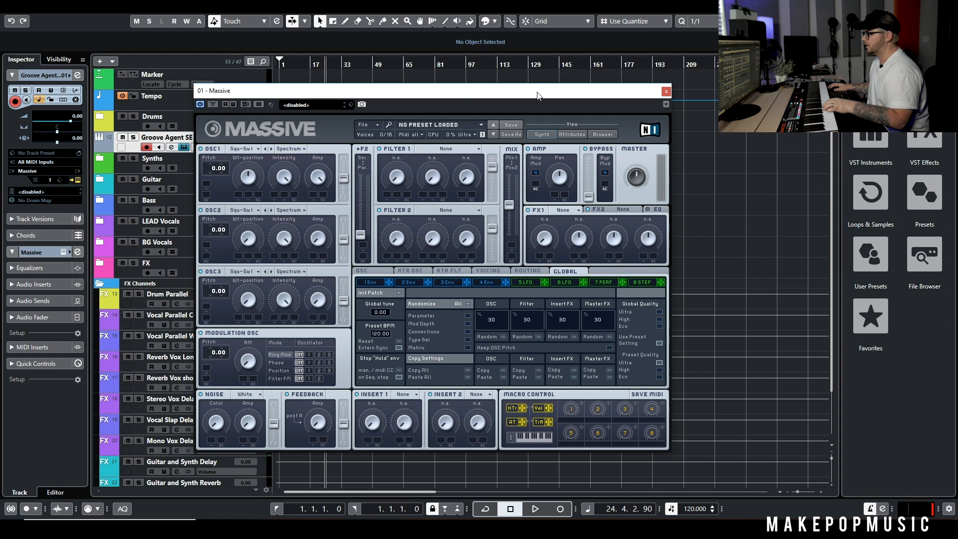
View Massive's preset list without loading a preset, and close the Massive window.
{"action": "left_click", "coordinate": [452, 128]}
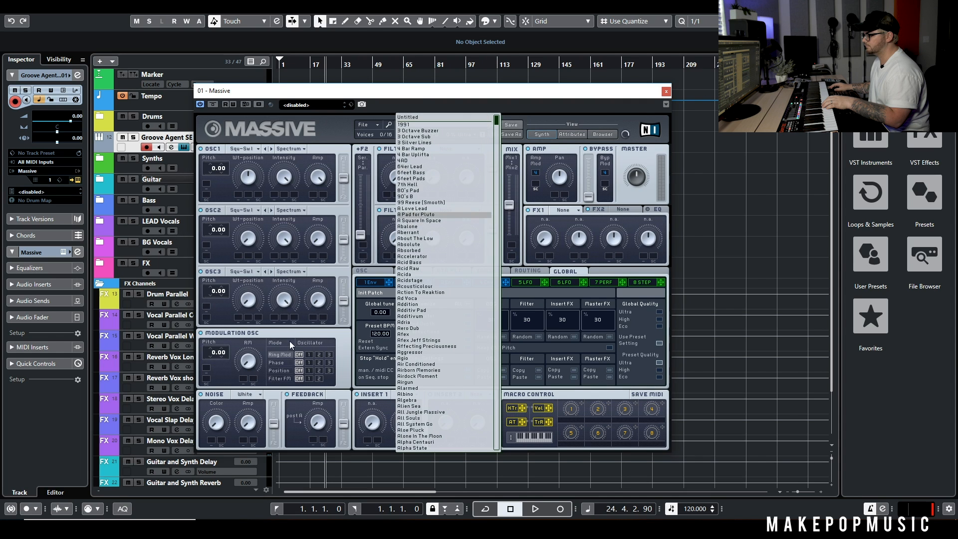
{"action": "left_click", "coordinate": [265, 334]}
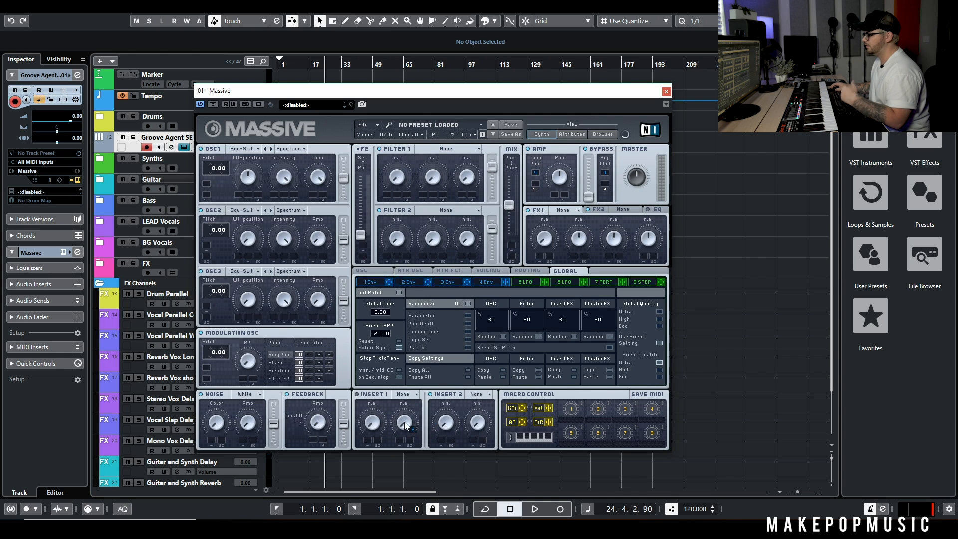
{"action": "left_click", "coordinate": [666, 91]}
Replace the track's instrument with AGML2 from the Other category, and close its window after auditioning it.
{"action": "left_click", "coordinate": [45, 170]}
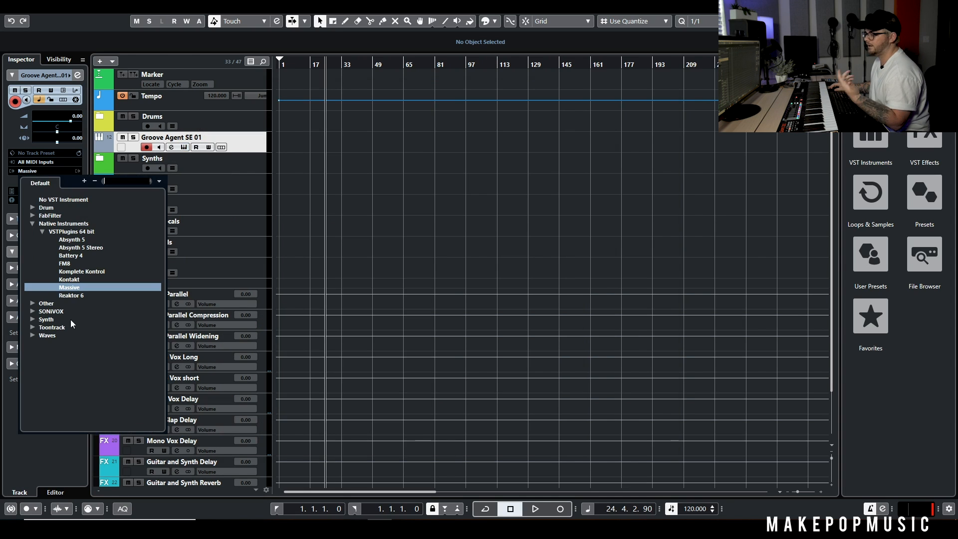
{"action": "left_click", "coordinate": [33, 304]}
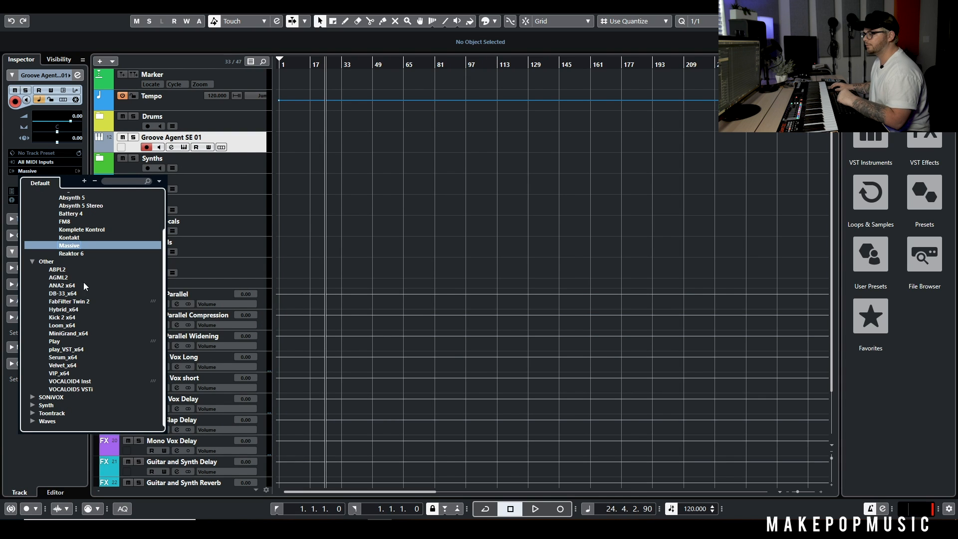
{"action": "left_click", "coordinate": [66, 277]}
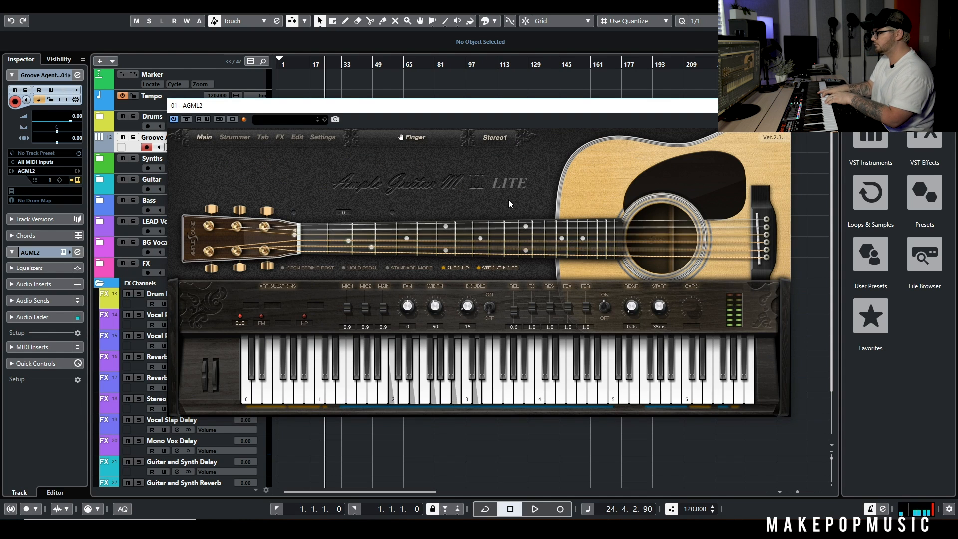
{"action": "key", "text": "Escape"}
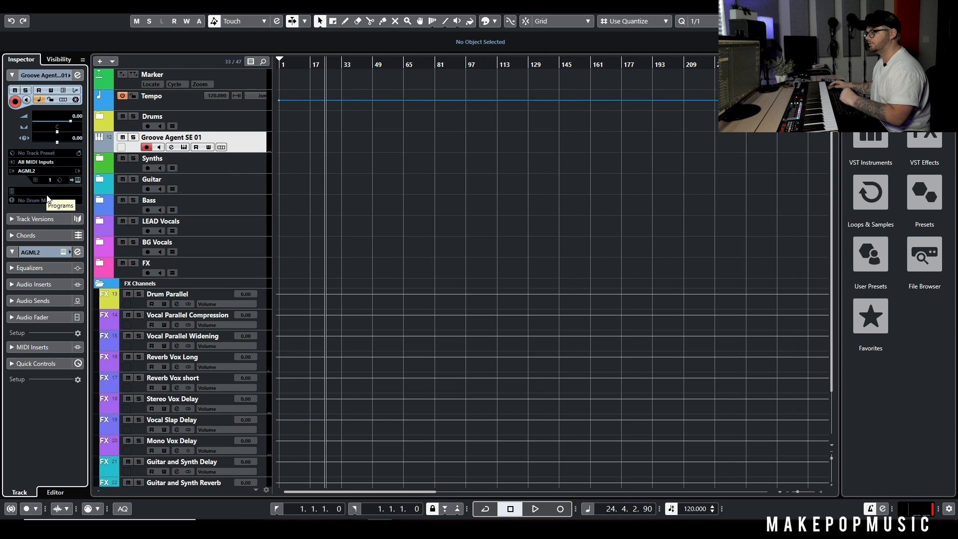
Replace the track's instrument with ANA2 x64, show its version information and move the window so the whole synth is visible.
{"action": "left_click", "coordinate": [31, 171]}
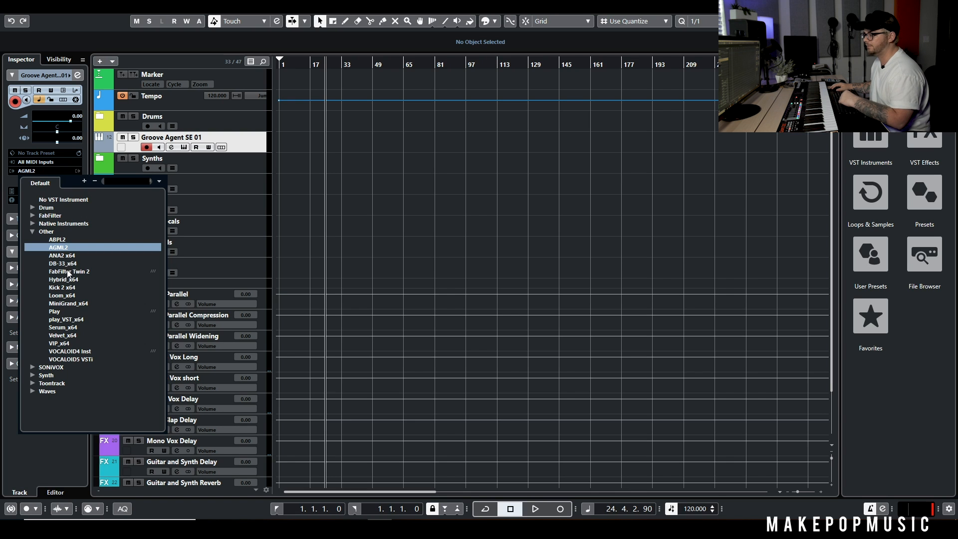
{"action": "left_click", "coordinate": [71, 248]}
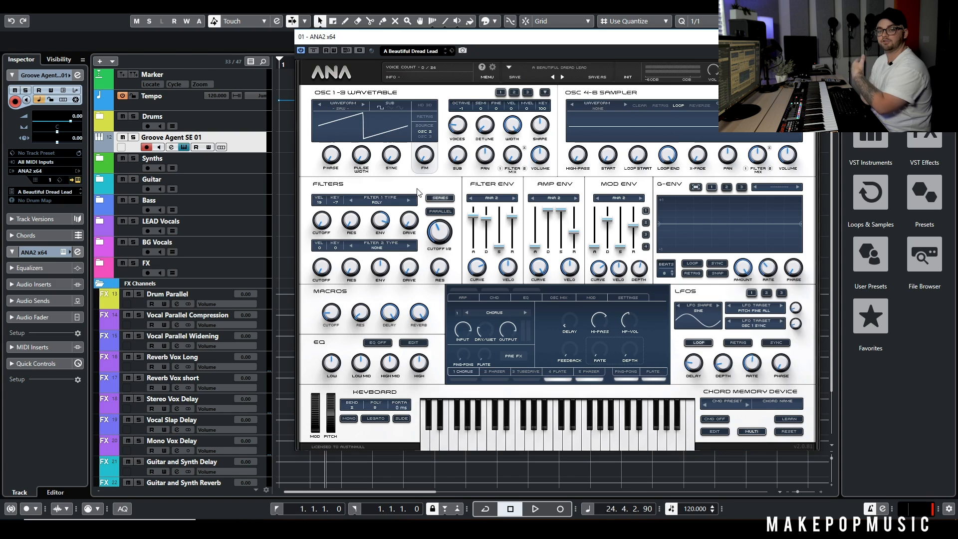
{"action": "left_click_drag", "start_coordinate": [544, 32], "coordinate": [467, 88]}
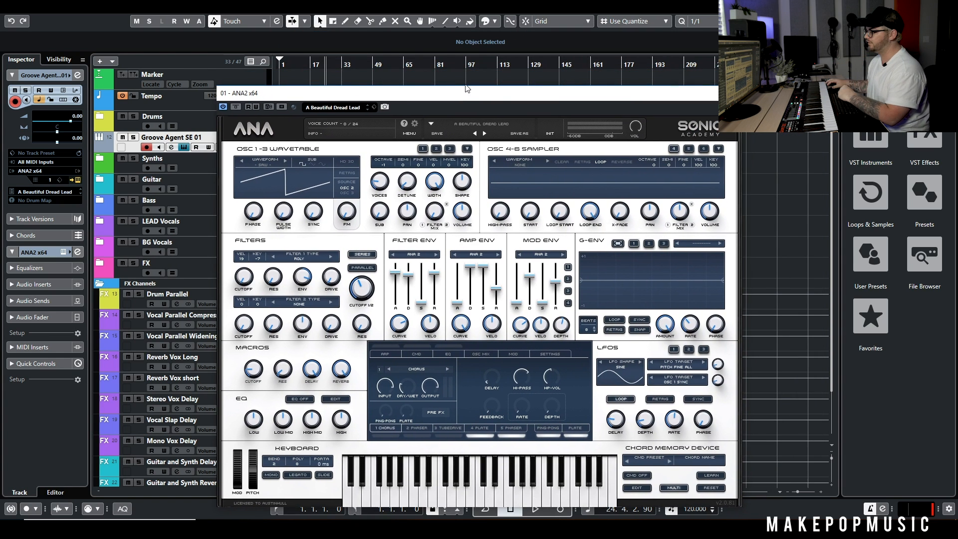
{"action": "left_click", "coordinate": [714, 134]}
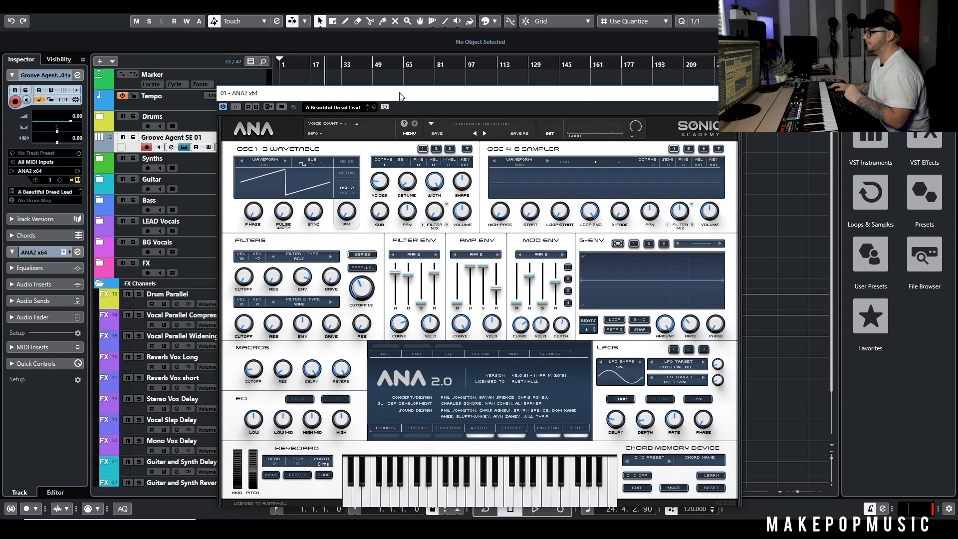
{"action": "left_click_drag", "start_coordinate": [400, 95], "coordinate": [344, 82]}
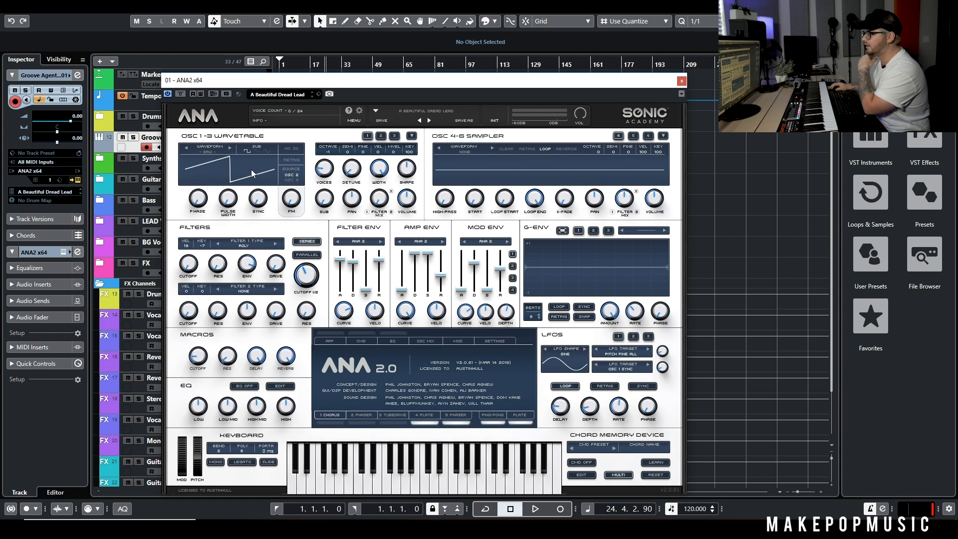
Look through the waveforms in ANA's oscillator browser, including the Digital category, and close the browser without changing the waveform.
{"action": "left_click", "coordinate": [230, 155]}
{"action": "scroll", "coordinate": [451, 310], "scroll_direction": "down", "scroll_amount": 5}
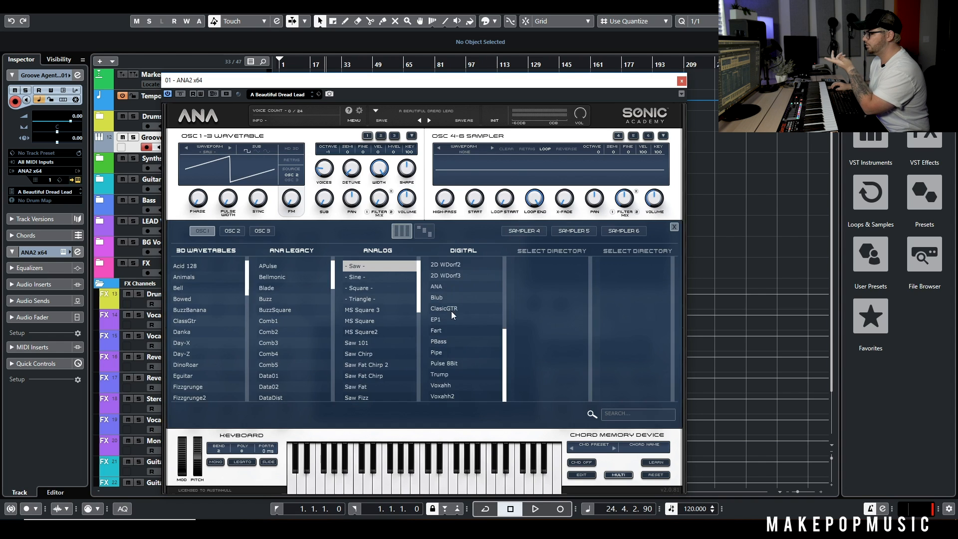
{"action": "left_click", "coordinate": [674, 227]}
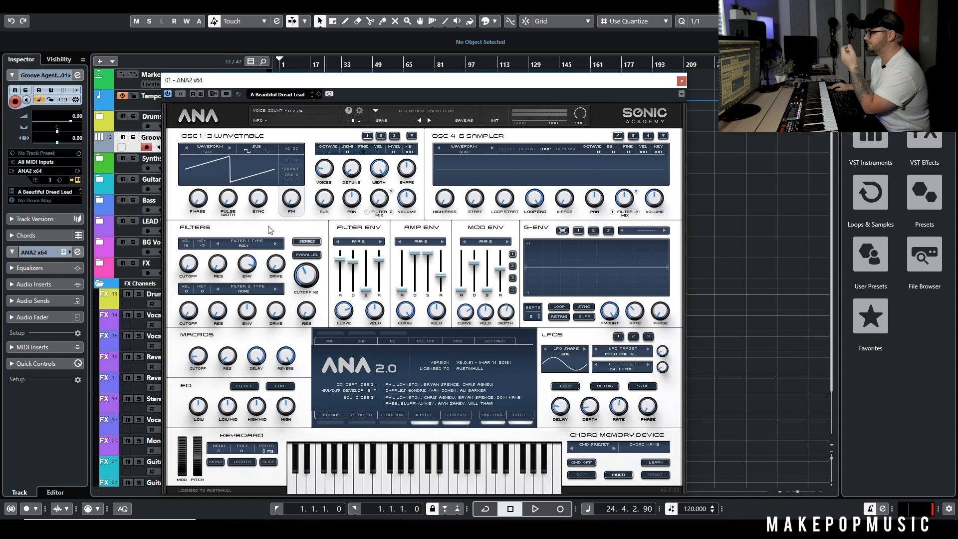
Reshape ANA's G-Env envelope from a straight line into a falling curve.
{"action": "left_click", "coordinate": [292, 201]}
{"action": "left_click", "coordinate": [548, 259]}
{"action": "mouse_move", "coordinate": [548, 260]}
{"action": "left_mouse_down"}
{"action": "mouse_move", "coordinate": [526, 241]}
{"action": "mouse_move", "coordinate": [550, 266]}
{"action": "left_mouse_up"}
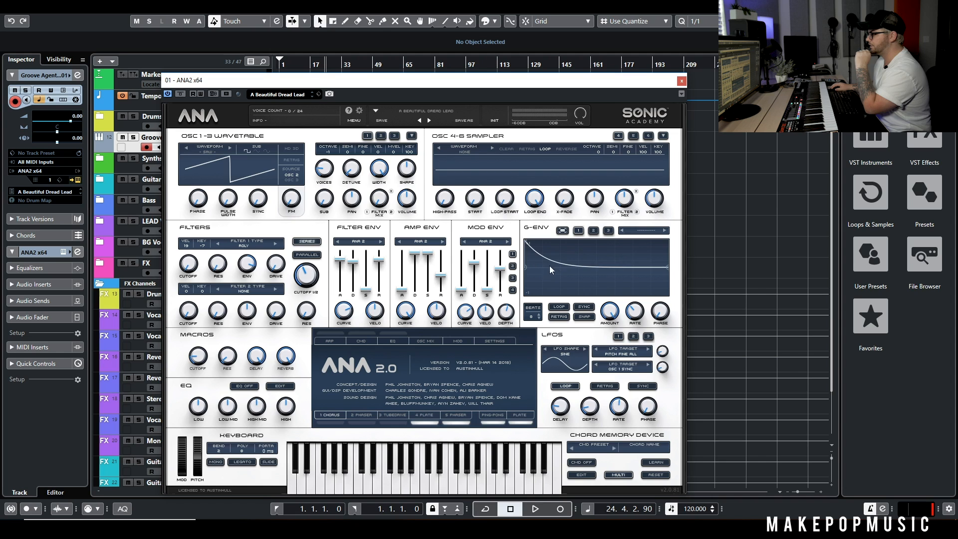
View the available Filter 1 types in ANA, including the Other category, and leave the filter type unchanged.
{"action": "left_click", "coordinate": [259, 246]}
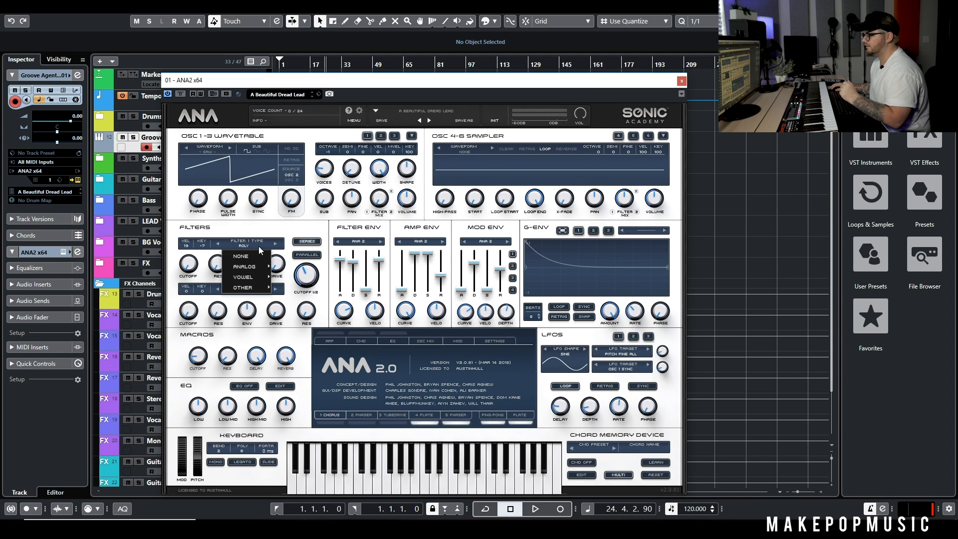
{"action": "mouse_move", "coordinate": [254, 283]}
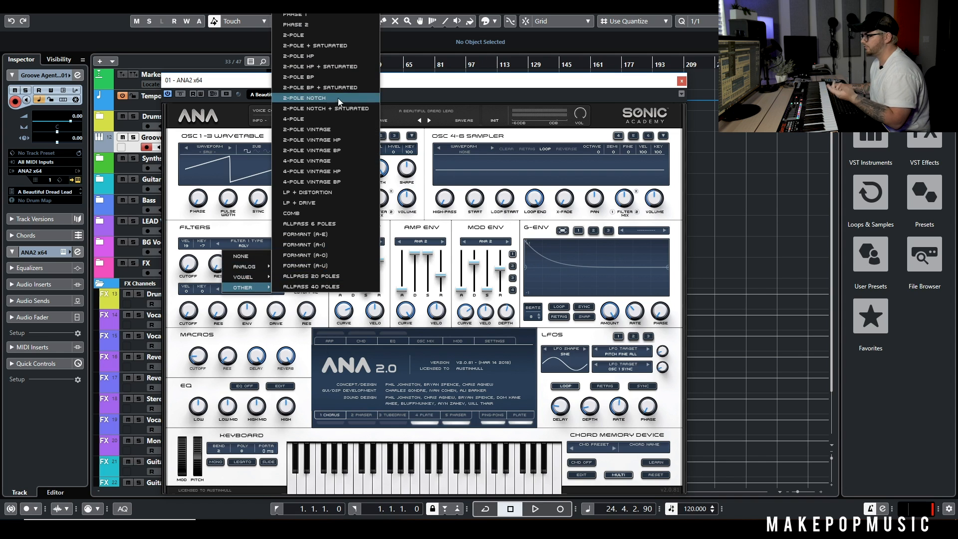
{"action": "left_click", "coordinate": [492, 83]}
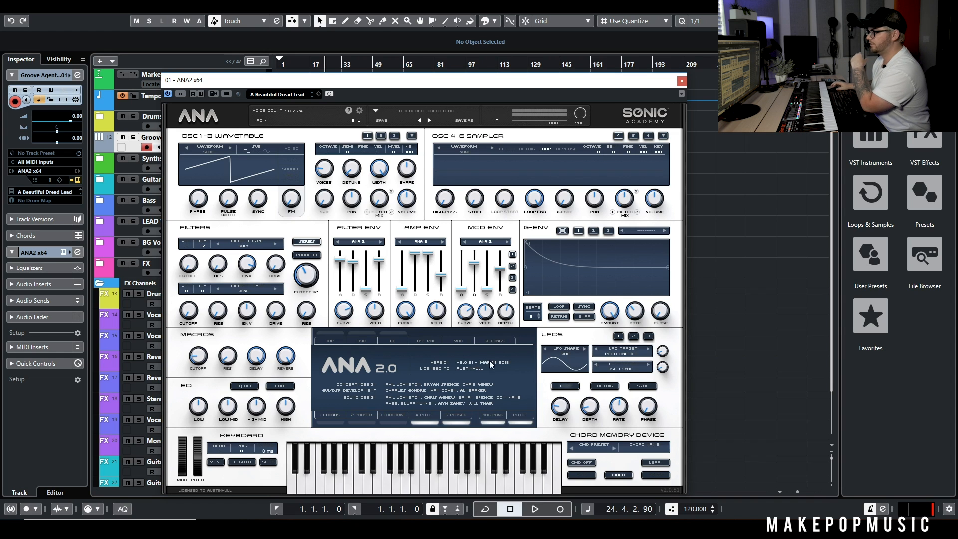
Sort ANA's preset browser by rating with the highest first and load the StarLord preset.
{"action": "left_click", "coordinate": [439, 111]}
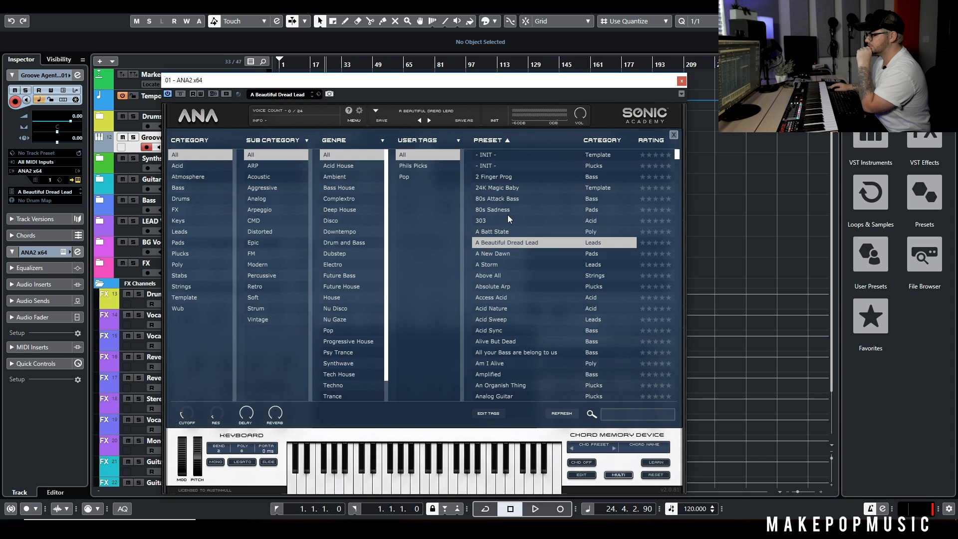
{"action": "left_click", "coordinate": [644, 140]}
{"action": "left_click", "coordinate": [663, 149]}
{"action": "left_click_drag", "start_coordinate": [677, 382], "coordinate": [680, 144]}
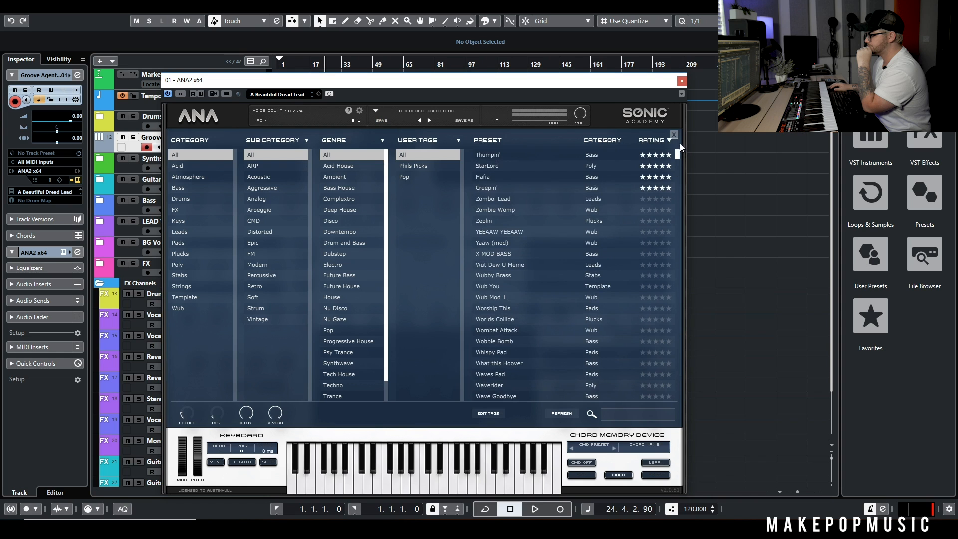
{"action": "double_click", "coordinate": [498, 165]}
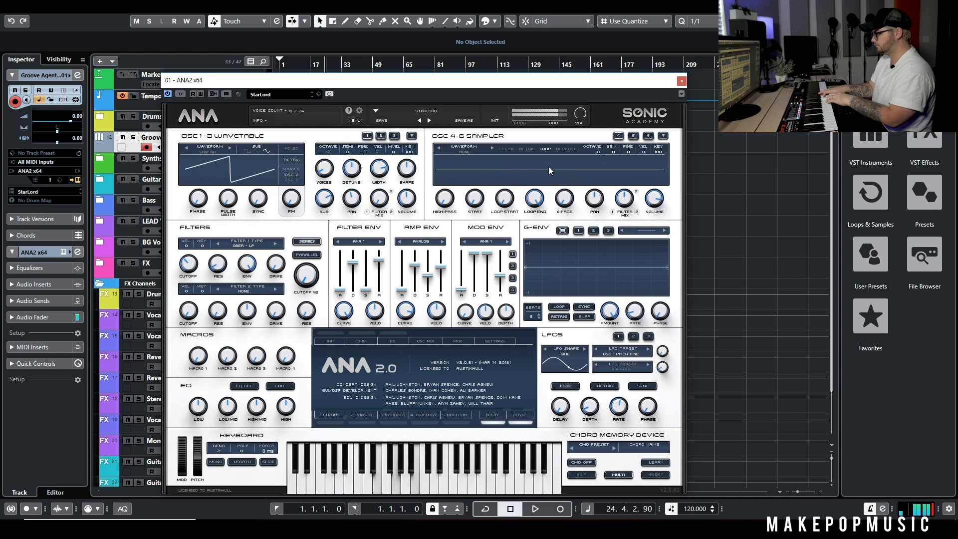
Load the five-star preset Creepin' in ANA, and close the synth's window after auditioning it.
{"action": "left_click", "coordinate": [445, 113]}
{"action": "double_click", "coordinate": [504, 185]}
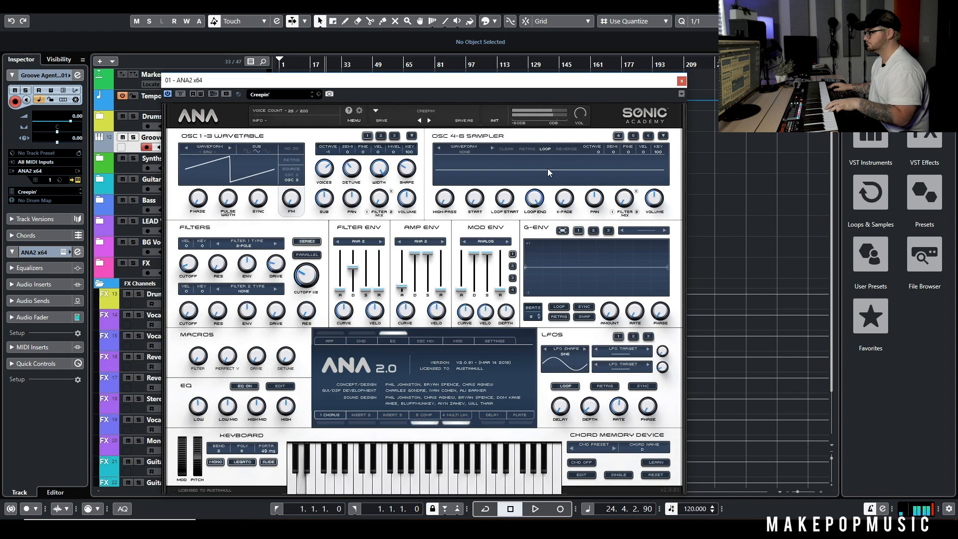
{"action": "left_click", "coordinate": [681, 81]}
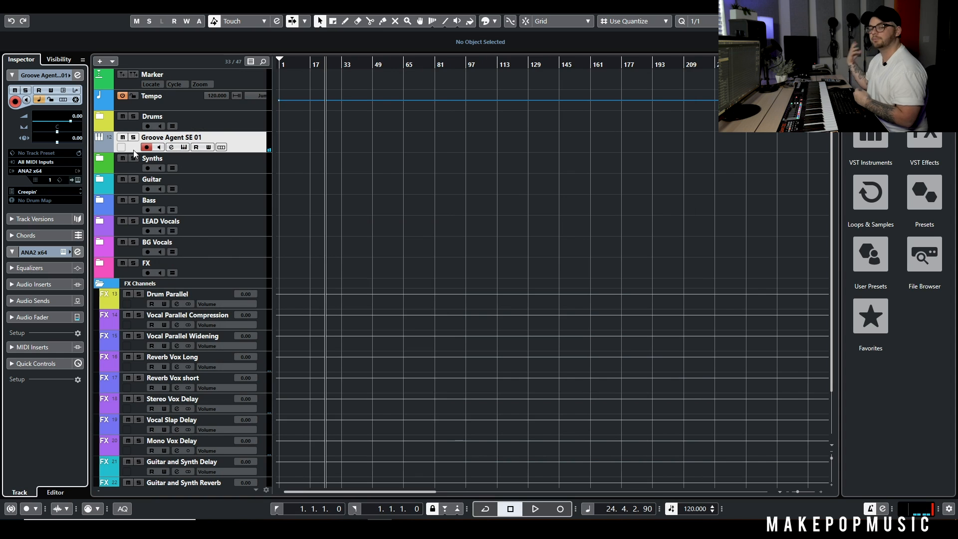
Replace the track's instrument with Hybrid_x64 from the Other category, and close its window after auditioning it.
{"action": "left_click", "coordinate": [50, 170]}
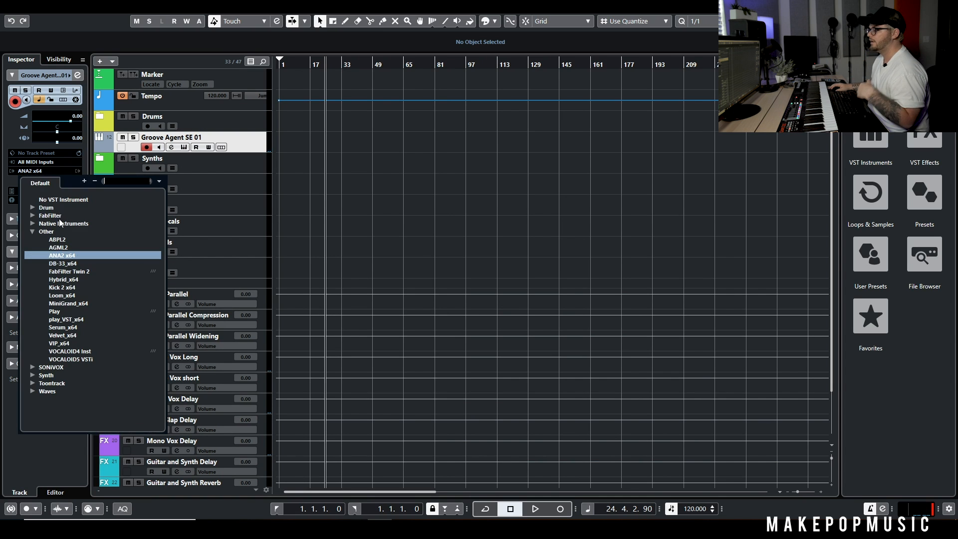
{"action": "double_click", "coordinate": [73, 280]}
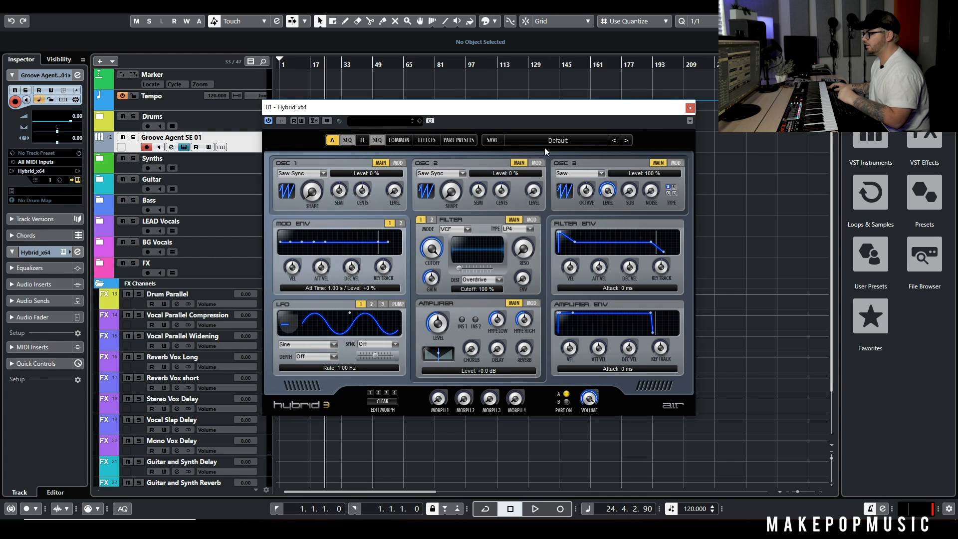
{"action": "left_click", "coordinate": [691, 108]}
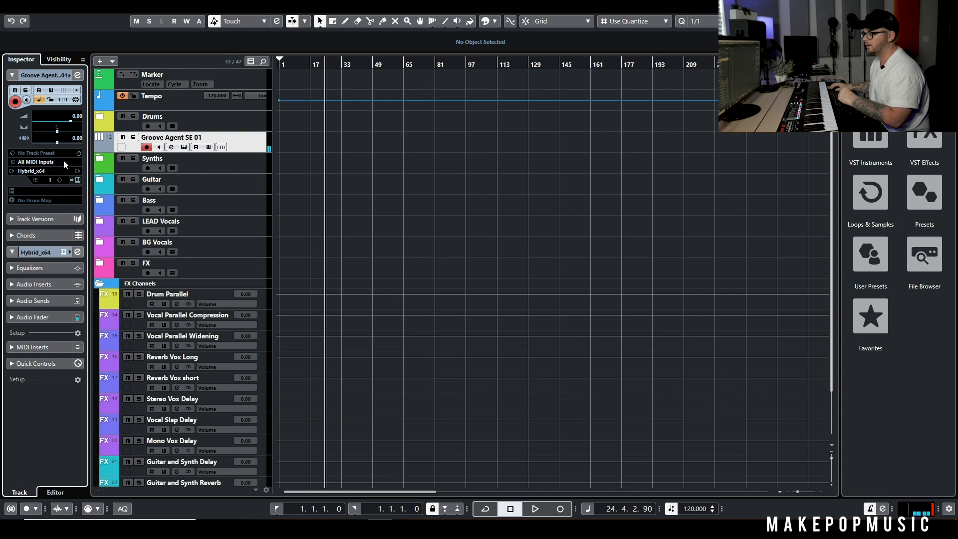
Replace the track's instrument with Kick 2 x64 and shift the second point of its pitch curve slightly along the time axis.
{"action": "left_click", "coordinate": [47, 171]}
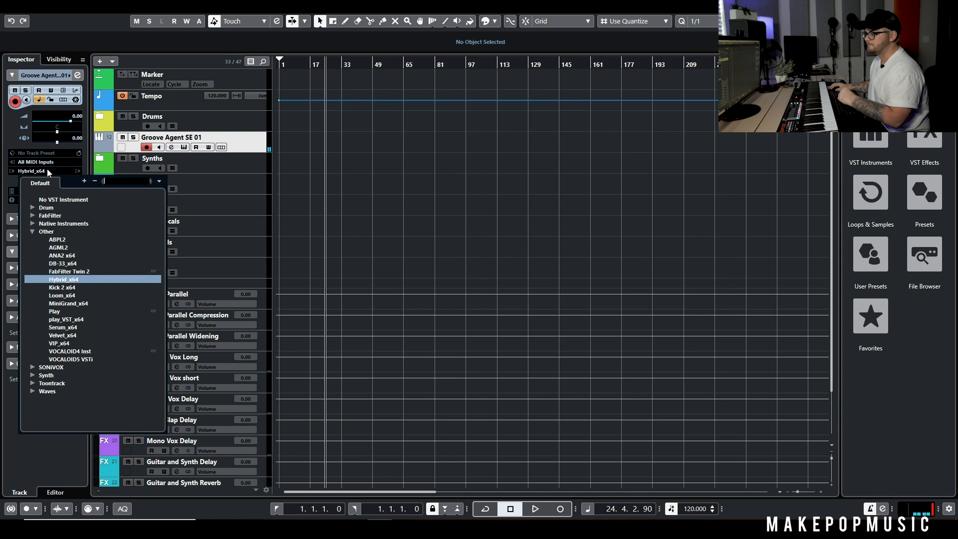
{"action": "left_click", "coordinate": [63, 288]}
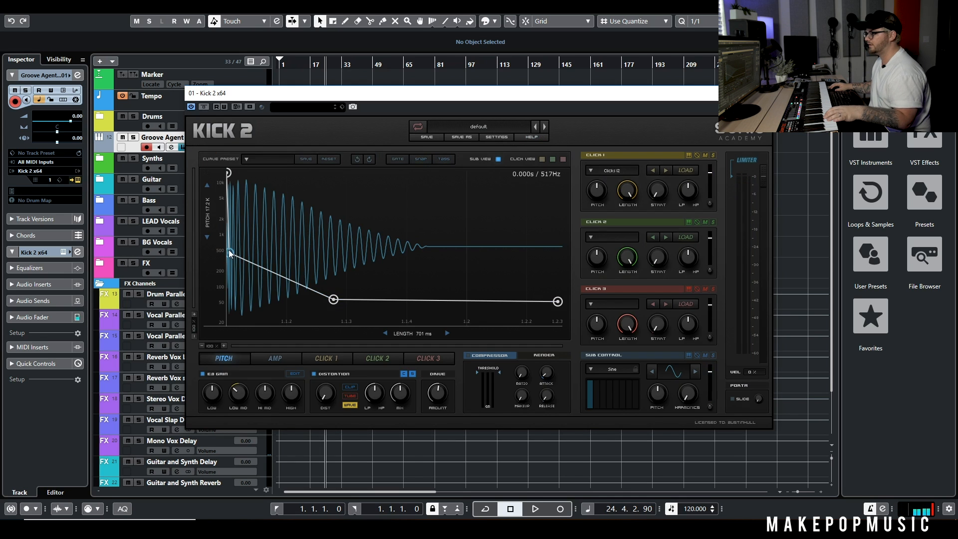
{"action": "mouse_move", "coordinate": [231, 254]}
{"action": "left_mouse_down"}
{"action": "mouse_move", "coordinate": [300, 259]}
{"action": "mouse_move", "coordinate": [290, 292]}
{"action": "mouse_move", "coordinate": [232, 292]}
{"action": "mouse_move", "coordinate": [234, 254]}
{"action": "left_mouse_up"}
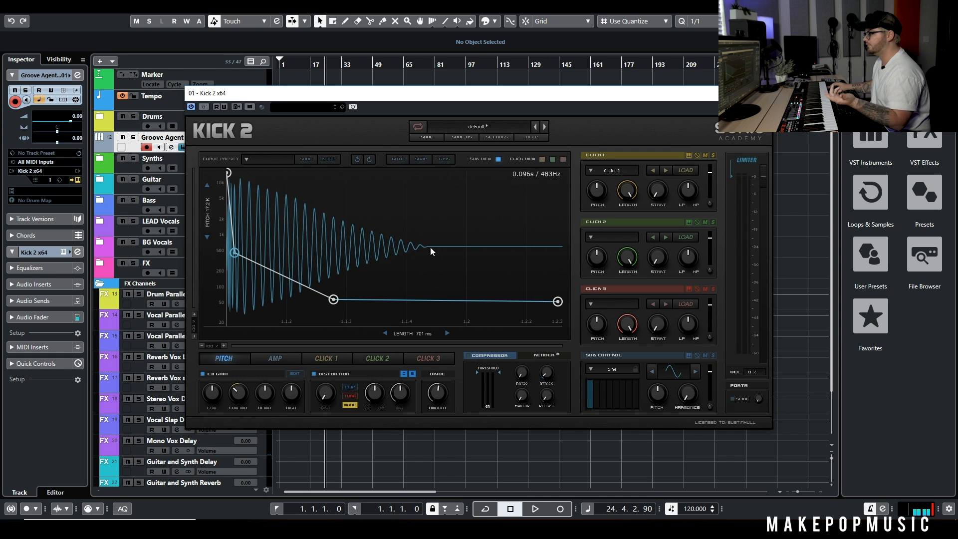
View Kick 2's Click 1 factory presets and the file dialog for loading a Click 2 sample, cancelling without loading anything.
{"action": "left_click", "coordinate": [623, 170]}
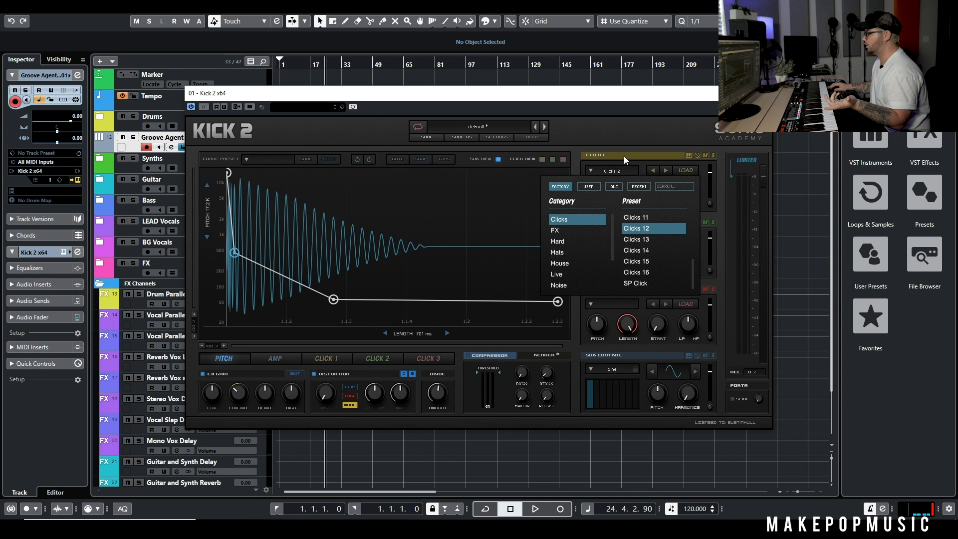
{"action": "left_click", "coordinate": [615, 133]}
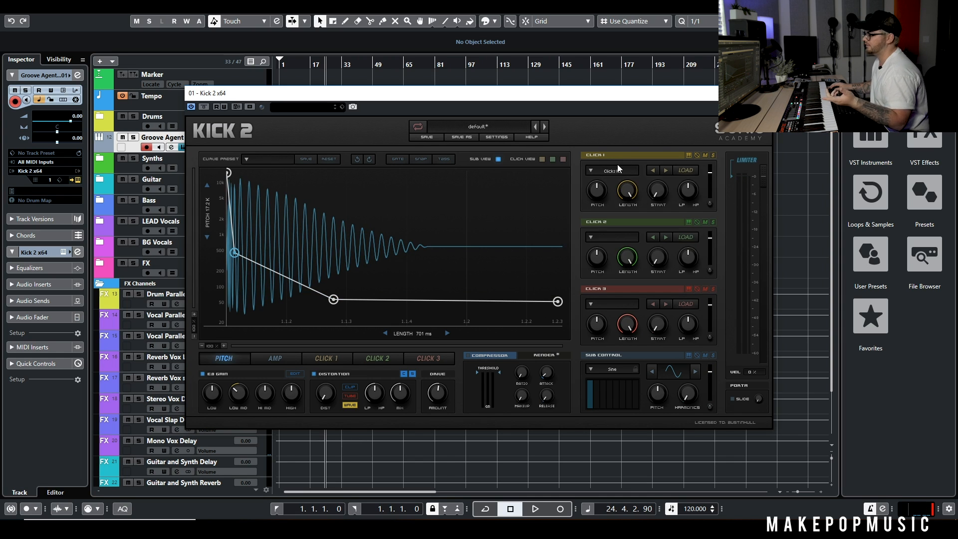
{"action": "left_click", "coordinate": [686, 237]}
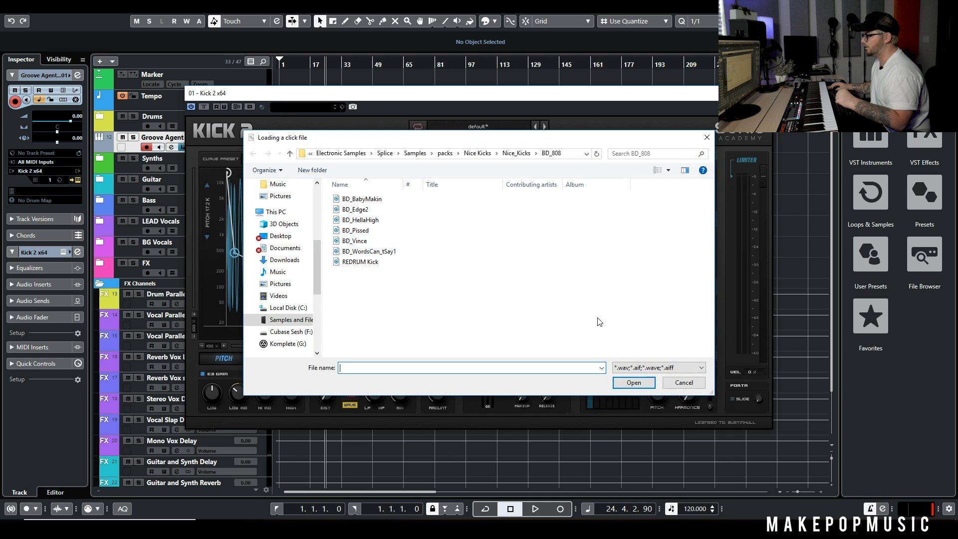
{"action": "left_click", "coordinate": [675, 387]}
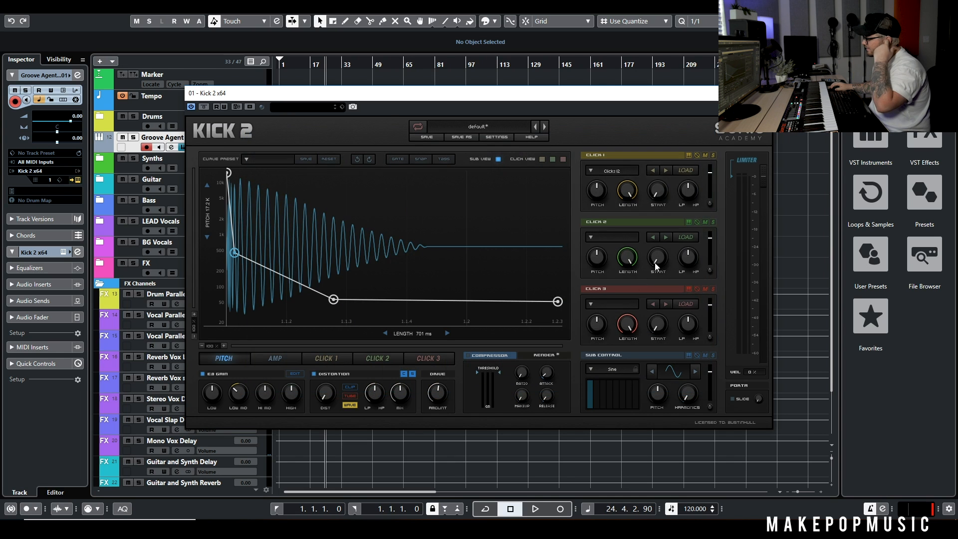
Show Kick 2's envelope curves for Click 1, Click 2 and Click 3, and close the plug-in window.
{"action": "left_click", "coordinate": [324, 360]}
{"action": "left_click", "coordinate": [378, 360]}
{"action": "left_click", "coordinate": [427, 363]}
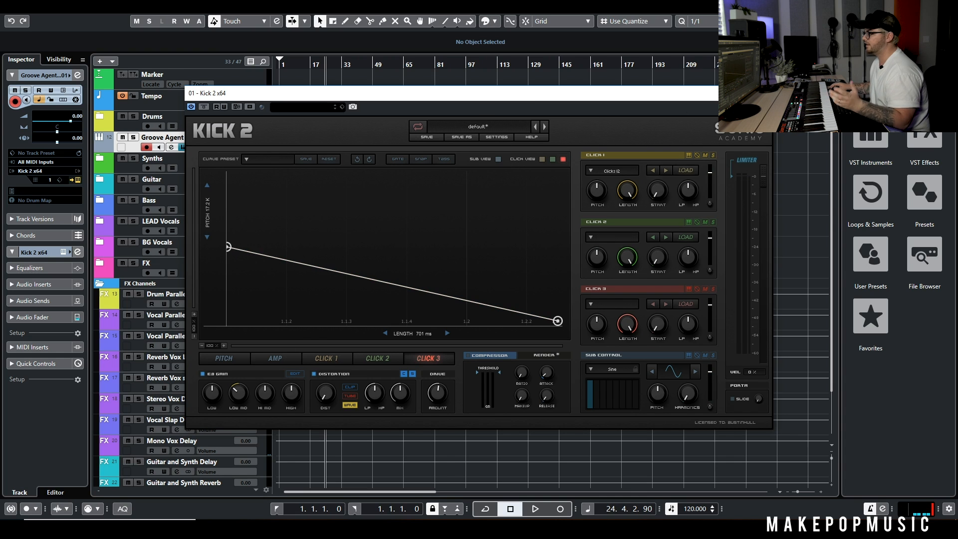
{"action": "left_click", "coordinate": [762, 94]}
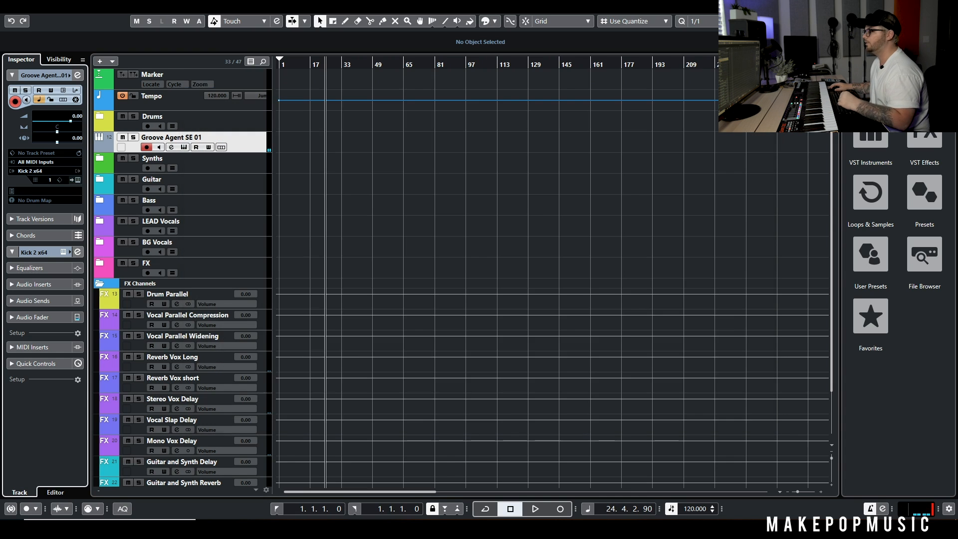
Replace the track's instrument with play_VST_x64 and move its window up so the whole browser is visible.
{"action": "left_click", "coordinate": [38, 172]}
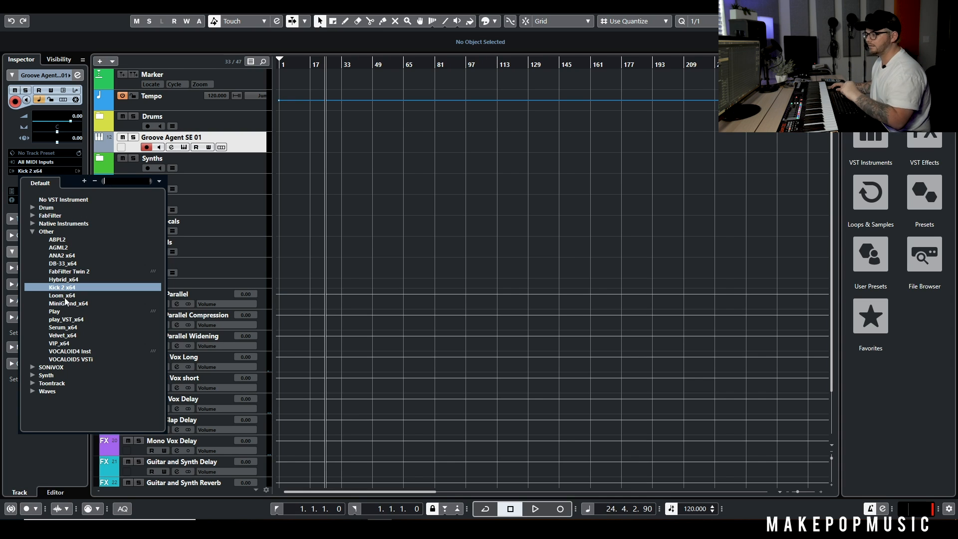
{"action": "left_click", "coordinate": [77, 318]}
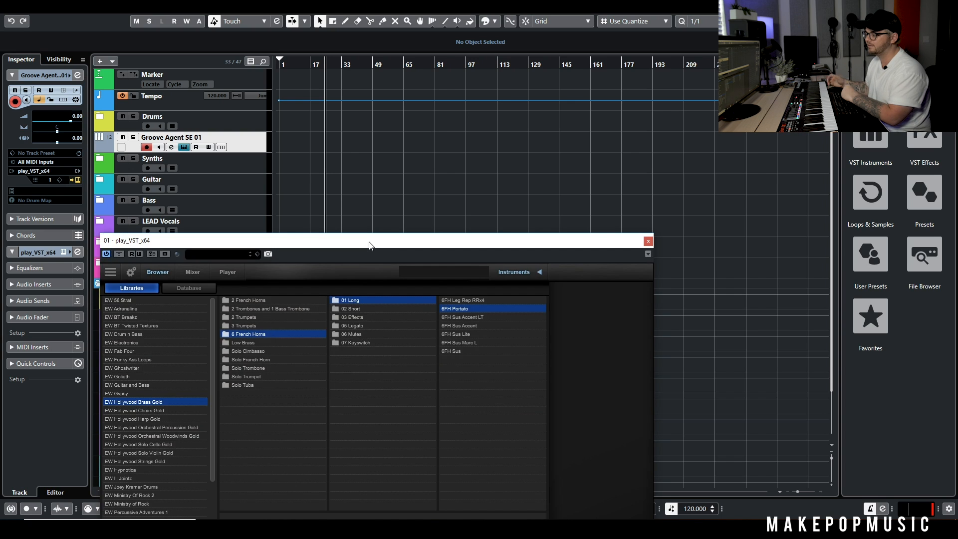
{"action": "left_click_drag", "start_coordinate": [370, 245], "coordinate": [470, 53]}
Look through Play's list of EW sound libraries and close the plug-in window without loading an instrument.
{"action": "scroll", "coordinate": [233, 216], "scroll_direction": "down", "scroll_amount": 4}
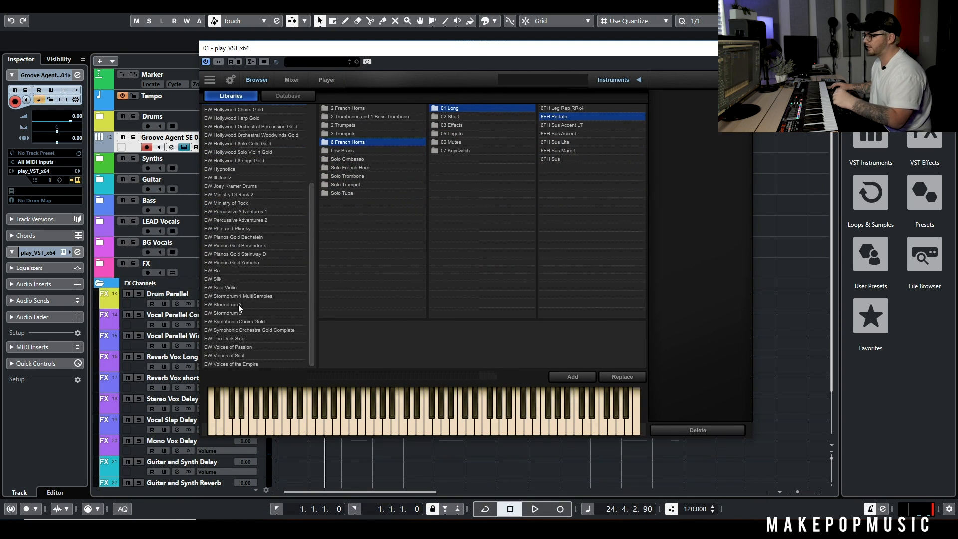
{"action": "scroll", "coordinate": [237, 304], "scroll_direction": "up", "scroll_amount": 2}
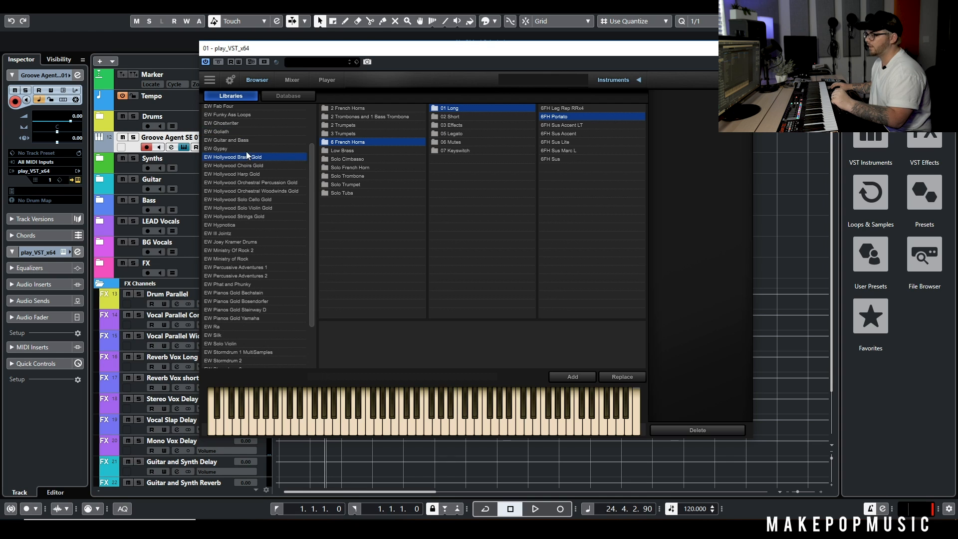
{"action": "scroll", "coordinate": [245, 227], "scroll_direction": "down", "scroll_amount": 2}
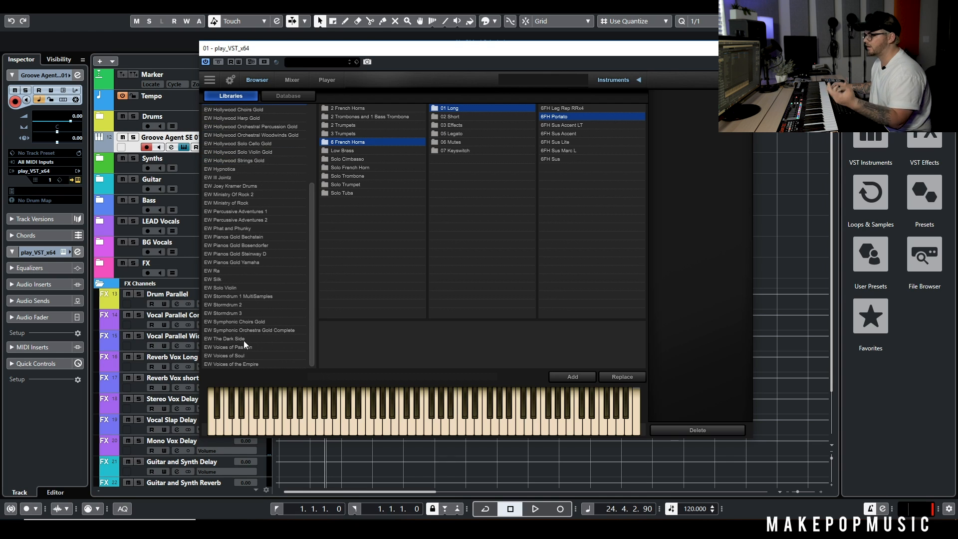
{"action": "scroll", "coordinate": [249, 324], "scroll_direction": "up", "scroll_amount": 4}
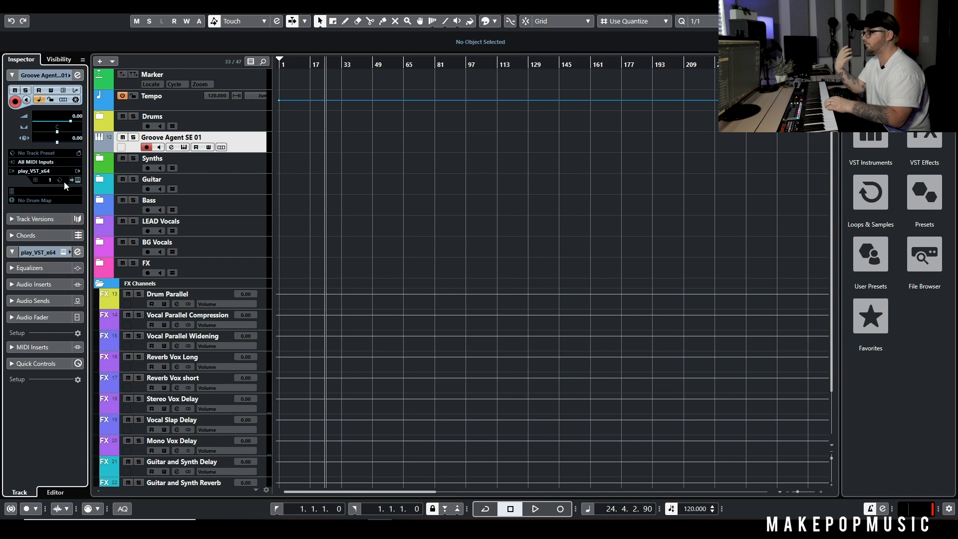
Replace the track's instrument with Serum_x64 from the Other category, and close its window after showing the synth.
{"action": "left_click", "coordinate": [31, 172]}
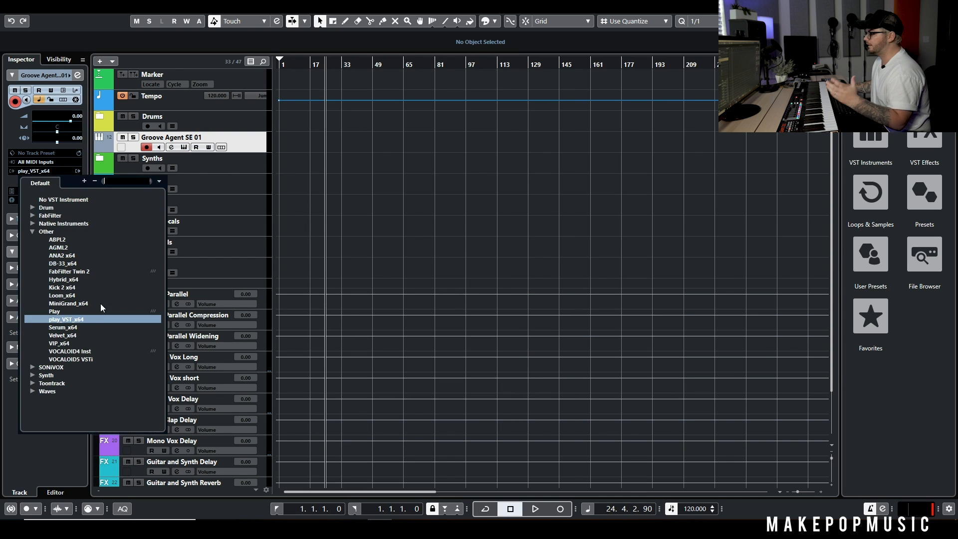
{"action": "left_click", "coordinate": [78, 328]}
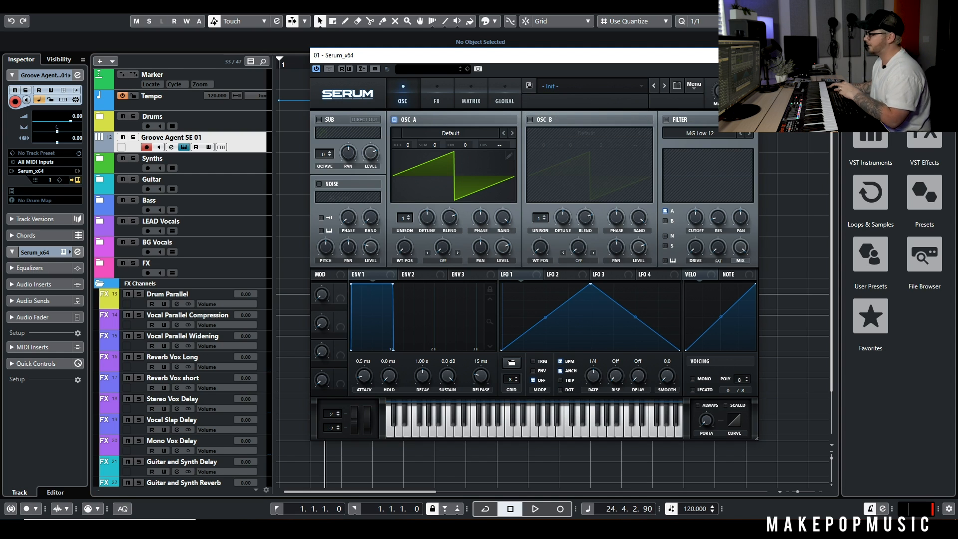
{"action": "left_click", "coordinate": [748, 55]}
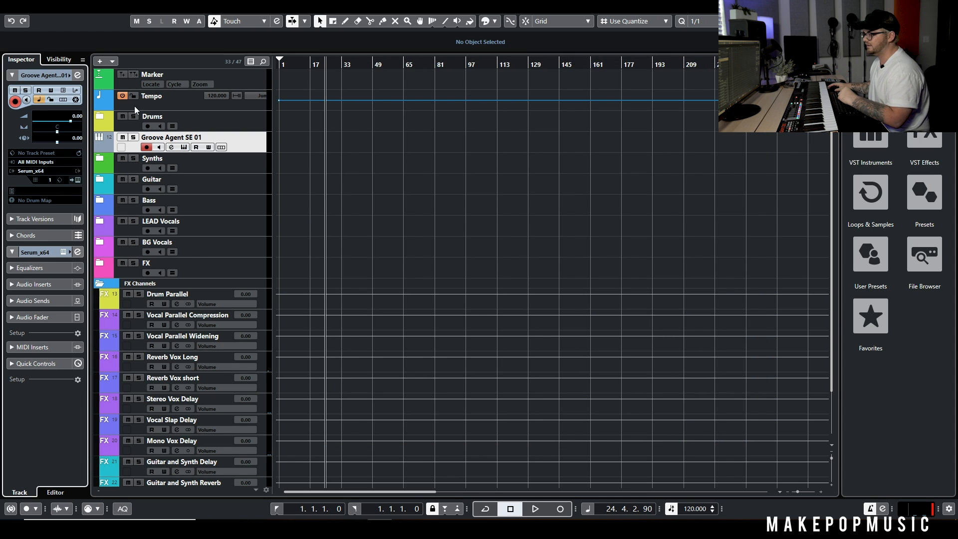
Replace the track's instrument with VOCALOID5 VSTi from the Other category.
{"action": "left_click", "coordinate": [33, 171]}
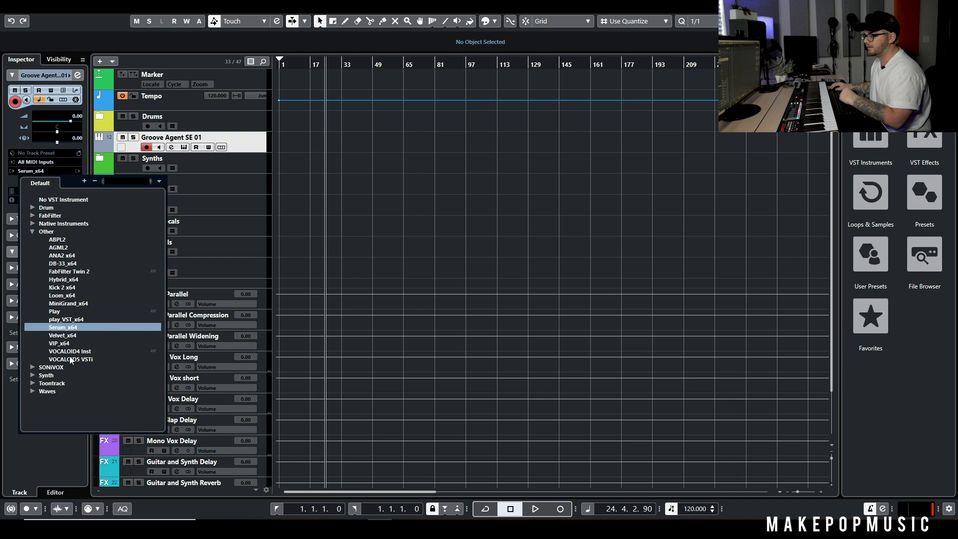
{"action": "key", "text": "Escape"}
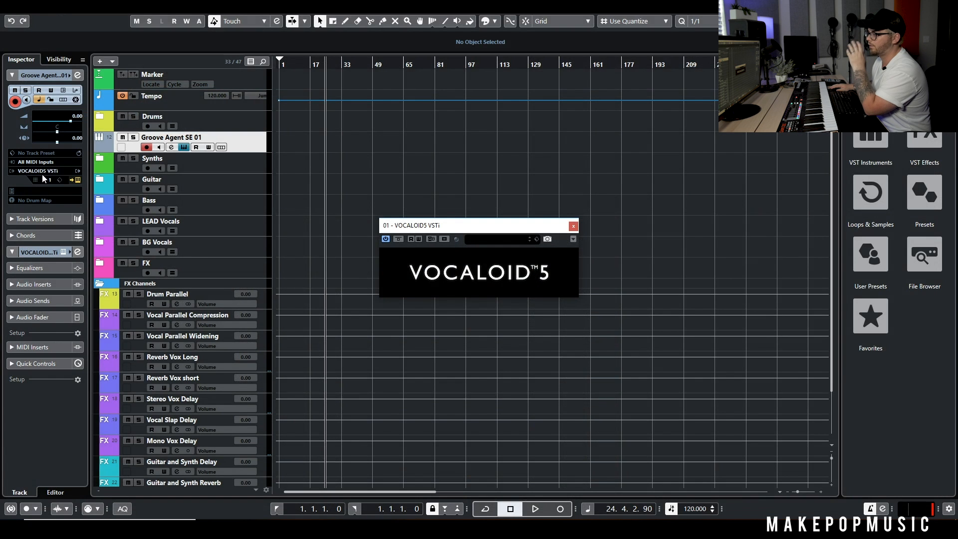
Replace the track's instrument with Twist 2_x64 from the SONiVOX category and dismiss the reopened instrument list.
{"action": "left_click", "coordinate": [40, 172]}
{"action": "left_click", "coordinate": [32, 367]}
{"action": "left_click", "coordinate": [60, 375]}
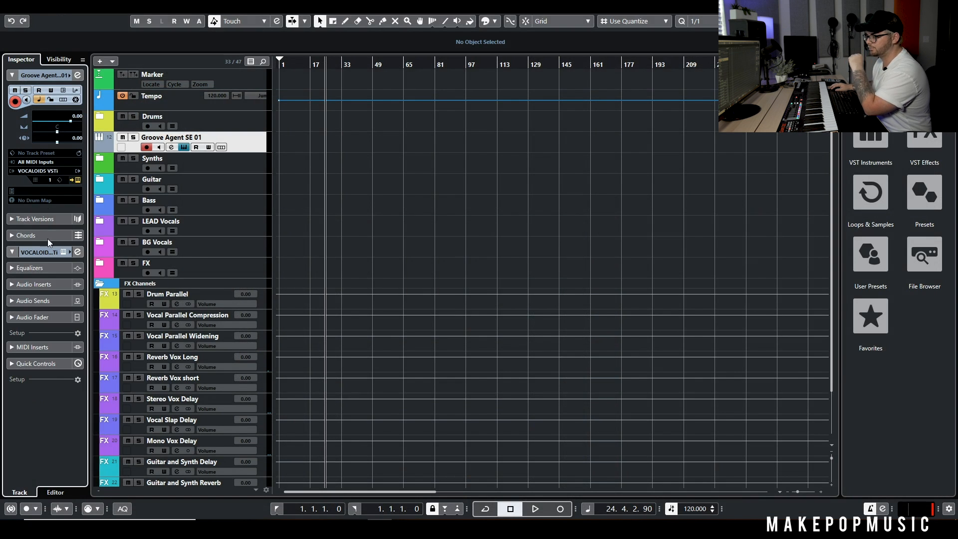
{"action": "left_click", "coordinate": [37, 174]}
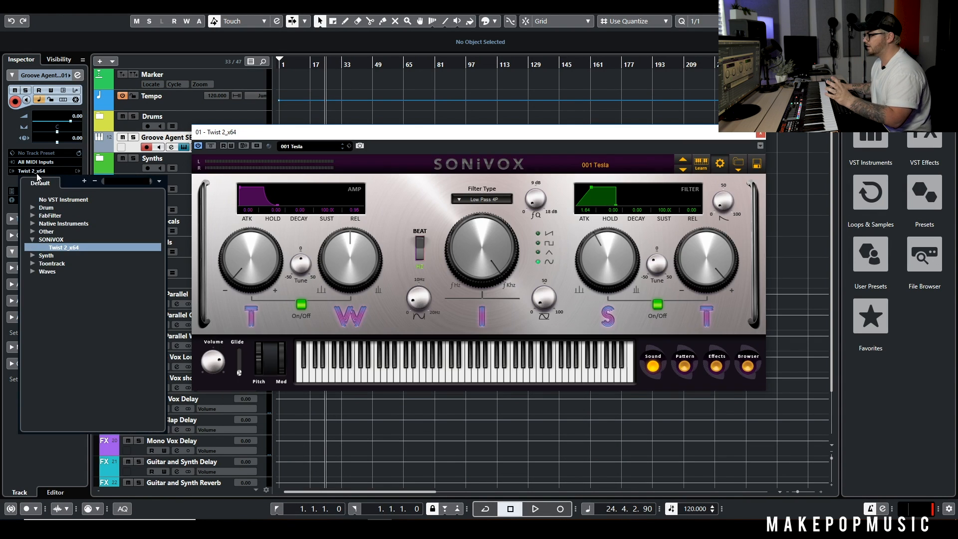
{"action": "left_click", "coordinate": [759, 135]}
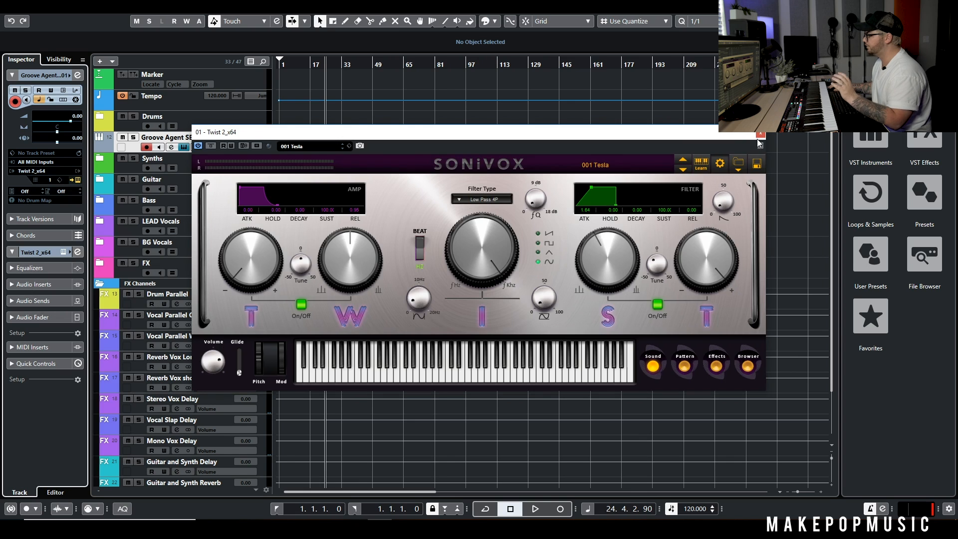
Replace the track's instrument with Analog Lab 3 after reviewing the Synth category, and close the plug-in's window once shown.
{"action": "left_click", "coordinate": [759, 135]}
{"action": "left_click", "coordinate": [40, 172]}
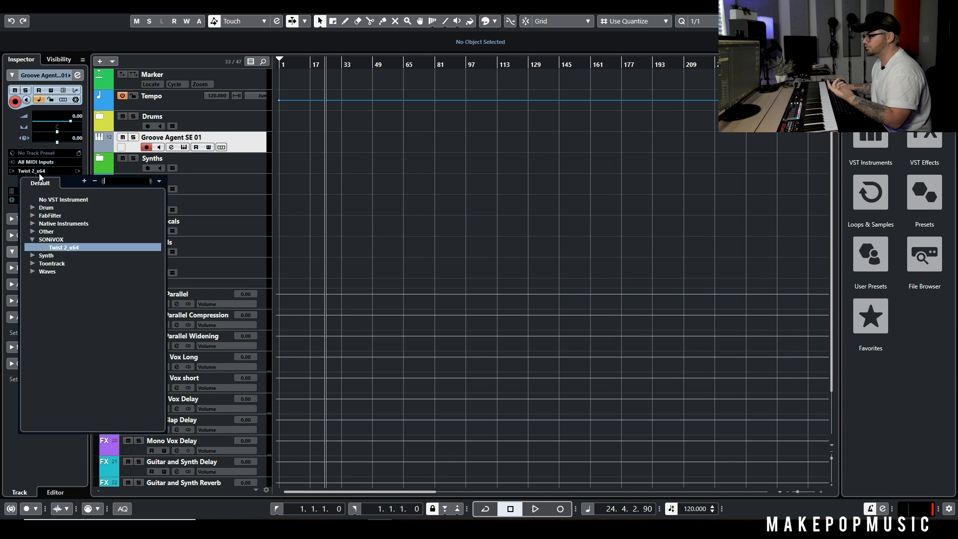
{"action": "left_click", "coordinate": [33, 256]}
{"action": "scroll", "coordinate": [57, 269], "scroll_direction": "down", "scroll_amount": 4}
{"action": "scroll", "coordinate": [86, 269], "scroll_direction": "up", "scroll_amount": 2}
{"action": "scroll", "coordinate": [86, 265], "scroll_direction": "down", "scroll_amount": 2}
{"action": "scroll", "coordinate": [86, 259], "scroll_direction": "up", "scroll_amount": 4}
{"action": "scroll", "coordinate": [78, 271], "scroll_direction": "down", "scroll_amount": 3}
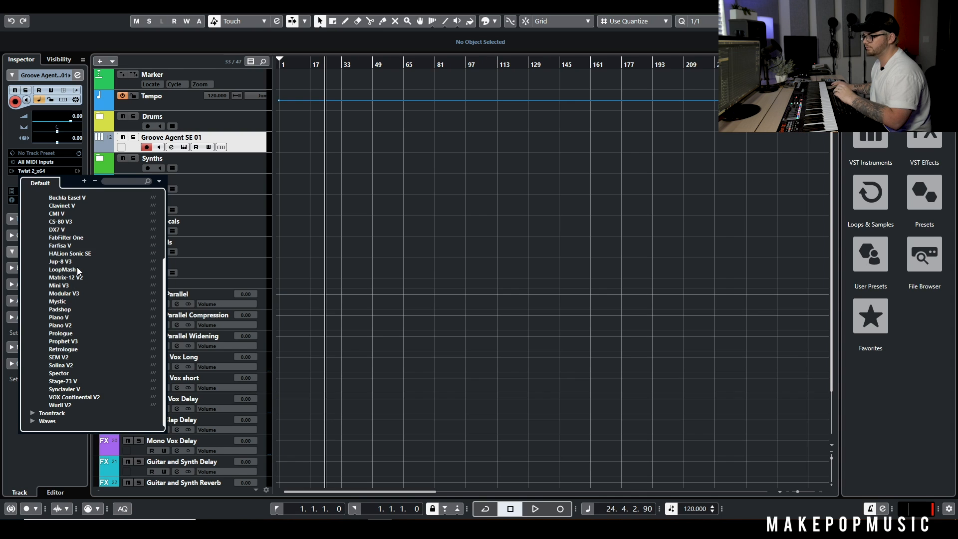
{"action": "scroll", "coordinate": [80, 268], "scroll_direction": "up", "scroll_amount": 4}
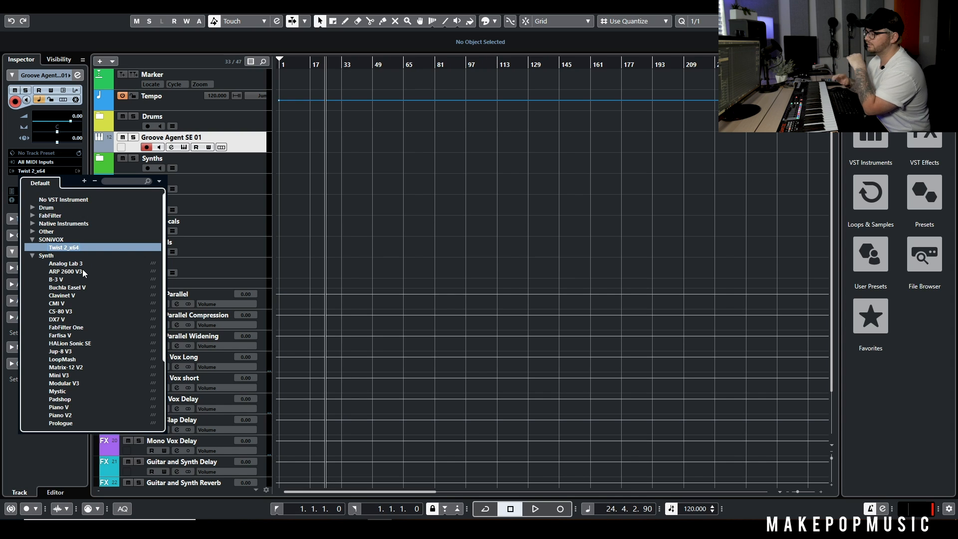
{"action": "scroll", "coordinate": [51, 296], "scroll_direction": "down", "scroll_amount": 4}
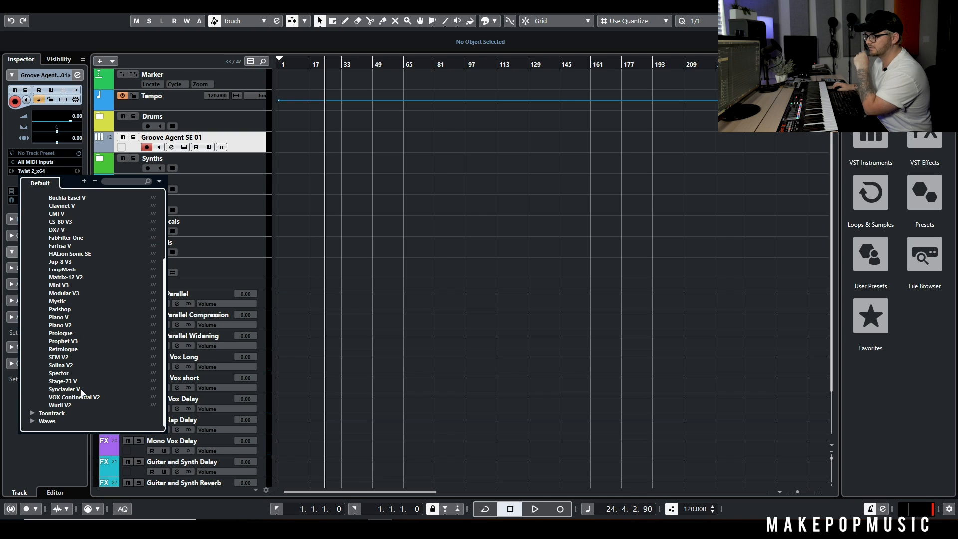
{"action": "scroll", "coordinate": [78, 380], "scroll_direction": "up", "scroll_amount": 4}
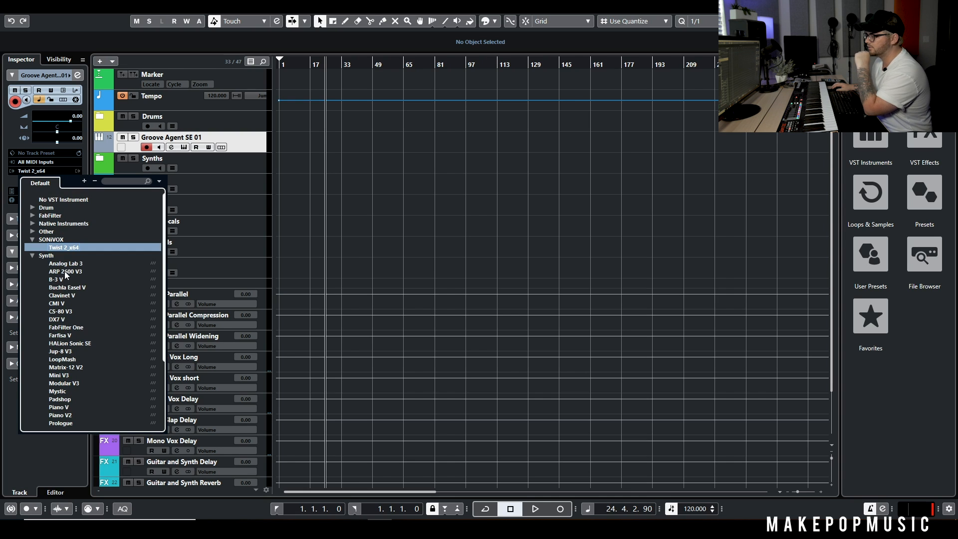
{"action": "left_click", "coordinate": [174, 255]}
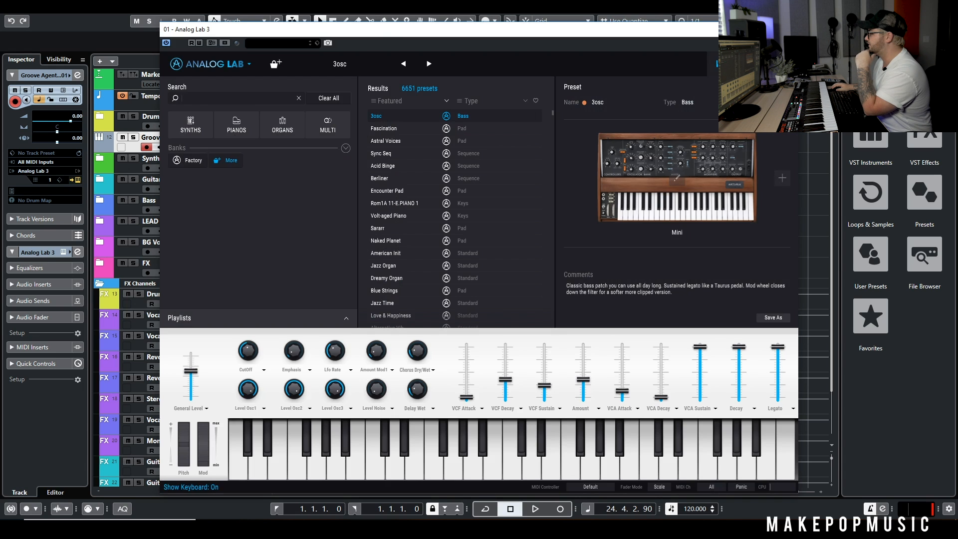
{"action": "left_click", "coordinate": [788, 30]}
Look through the instruments in the Synth category and dismiss the list without loading one.
{"action": "left_click", "coordinate": [24, 172]}
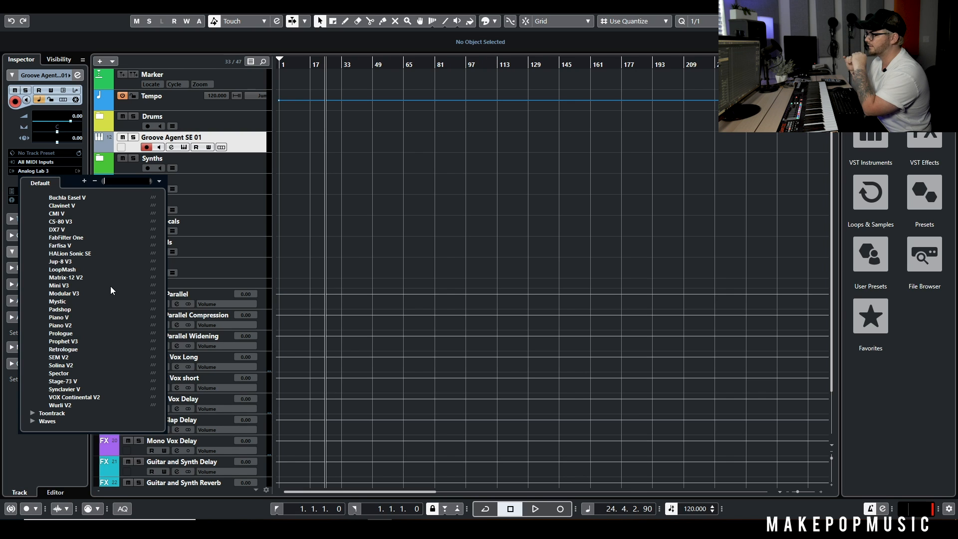
{"action": "scroll", "coordinate": [102, 274], "scroll_direction": "up", "scroll_amount": 4}
{"action": "scroll", "coordinate": [99, 273], "scroll_direction": "down", "scroll_amount": 4}
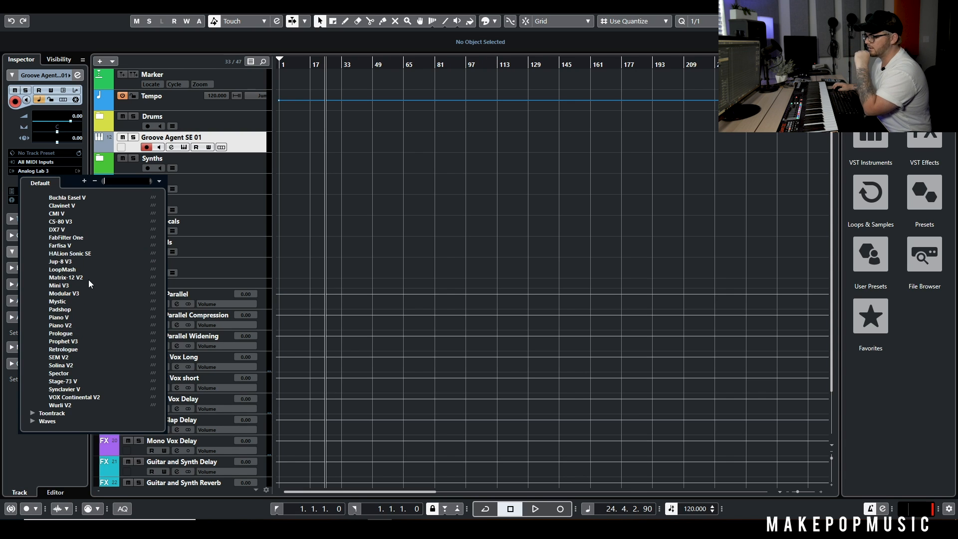
{"action": "scroll", "coordinate": [86, 295], "scroll_direction": "up", "scroll_amount": 2}
{"action": "scroll", "coordinate": [85, 334], "scroll_direction": "down", "scroll_amount": 2}
{"action": "scroll", "coordinate": [88, 316], "scroll_direction": "up", "scroll_amount": 3}
{"action": "scroll", "coordinate": [88, 317], "scroll_direction": "down", "scroll_amount": 2}
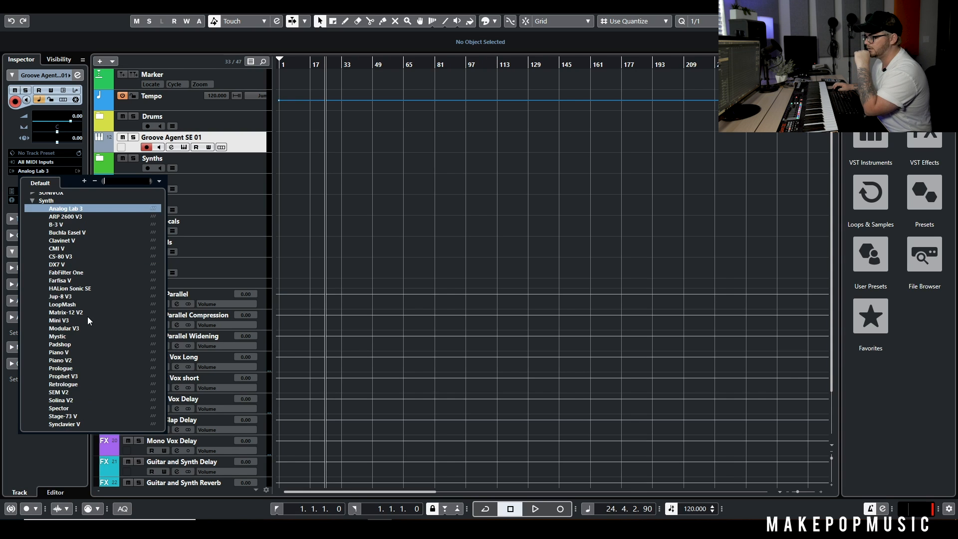
{"action": "scroll", "coordinate": [100, 409], "scroll_direction": "down", "scroll_amount": 2}
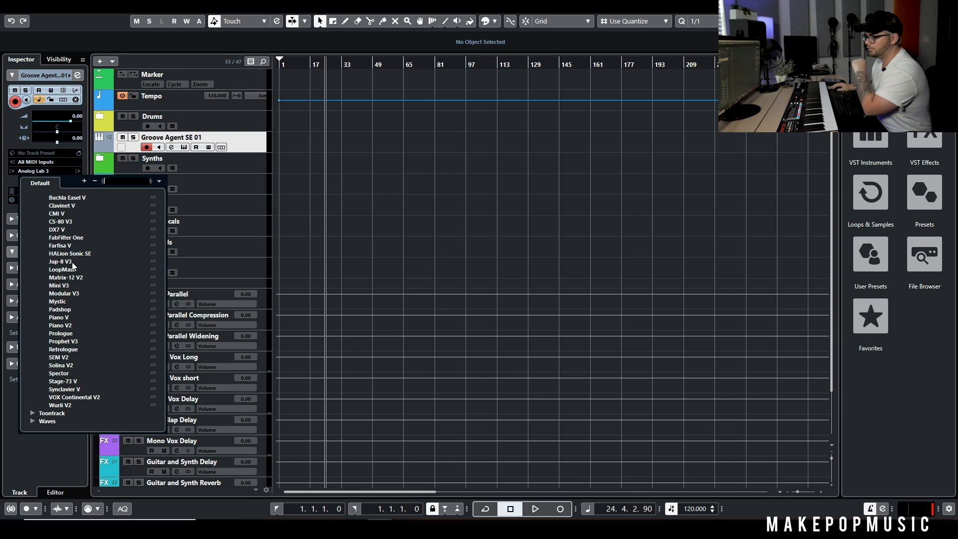
{"action": "left_click", "coordinate": [235, 143]}
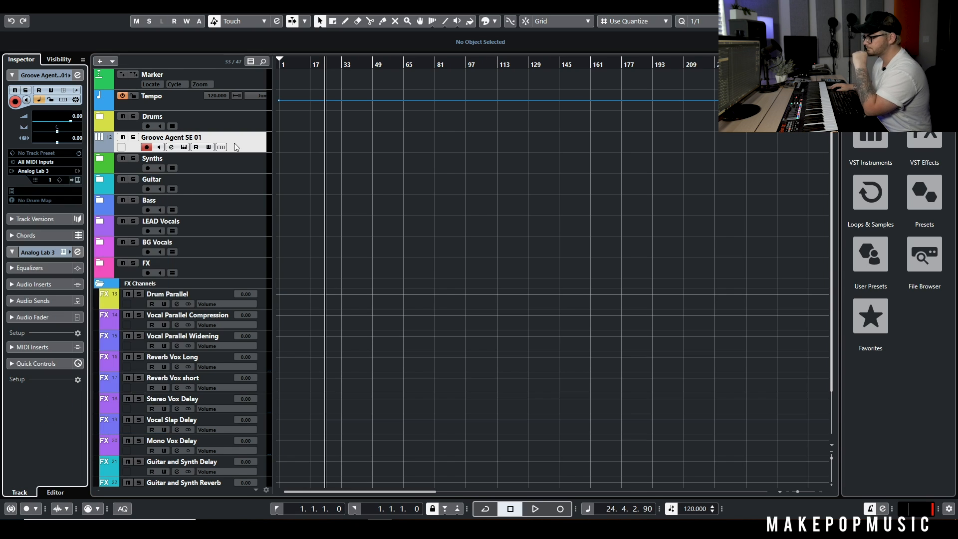
Replace the track's instrument with EZkeys from the Toontrack category.
{"action": "left_click", "coordinate": [35, 171]}
{"action": "scroll", "coordinate": [103, 308], "scroll_direction": "down", "scroll_amount": 3}
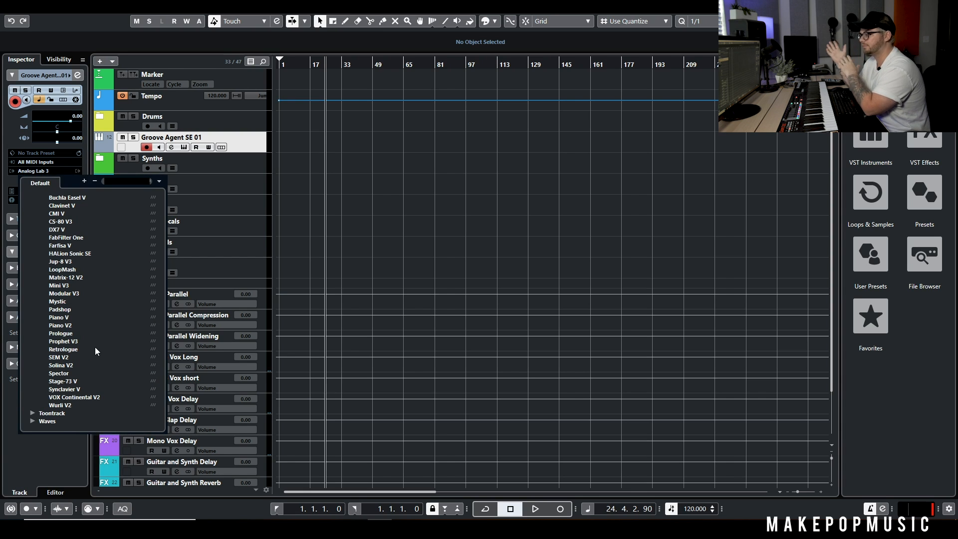
{"action": "left_click", "coordinate": [32, 413]}
{"action": "left_click", "coordinate": [59, 405]}
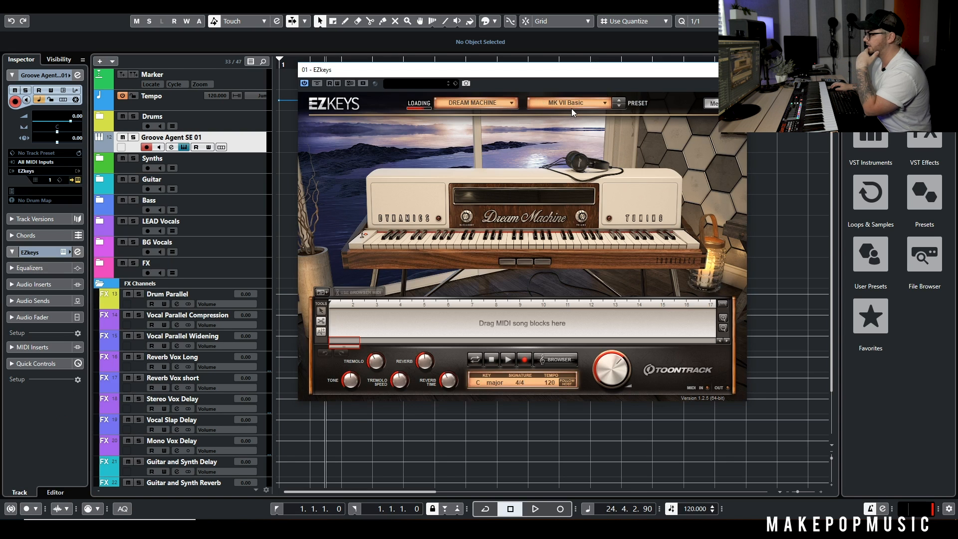
Audition the Dream Machine presets Organic Pump, Freeze Amp and MK Dreams, and close EZkeys after viewing its library list.
{"action": "left_click", "coordinate": [487, 104]}
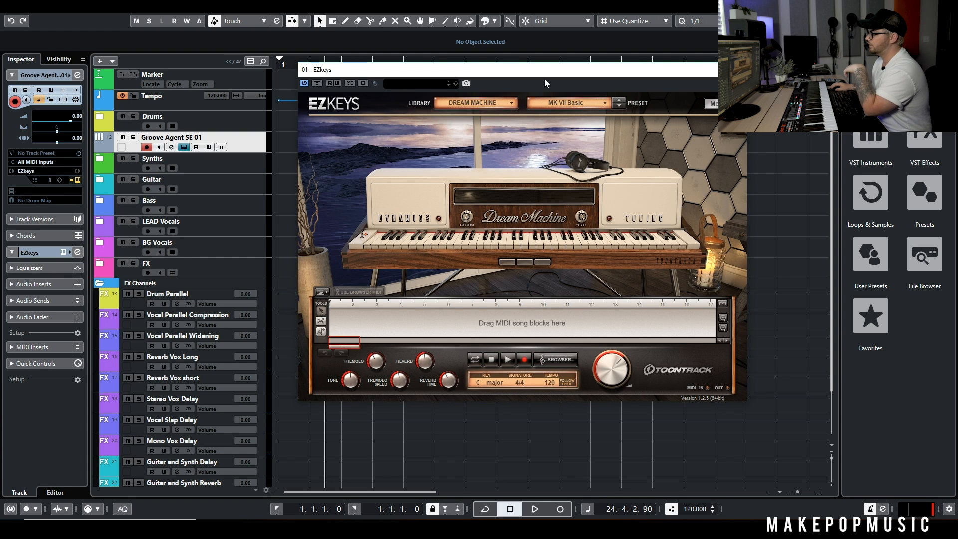
{"action": "left_click", "coordinate": [551, 104]}
{"action": "left_click", "coordinate": [568, 192]}
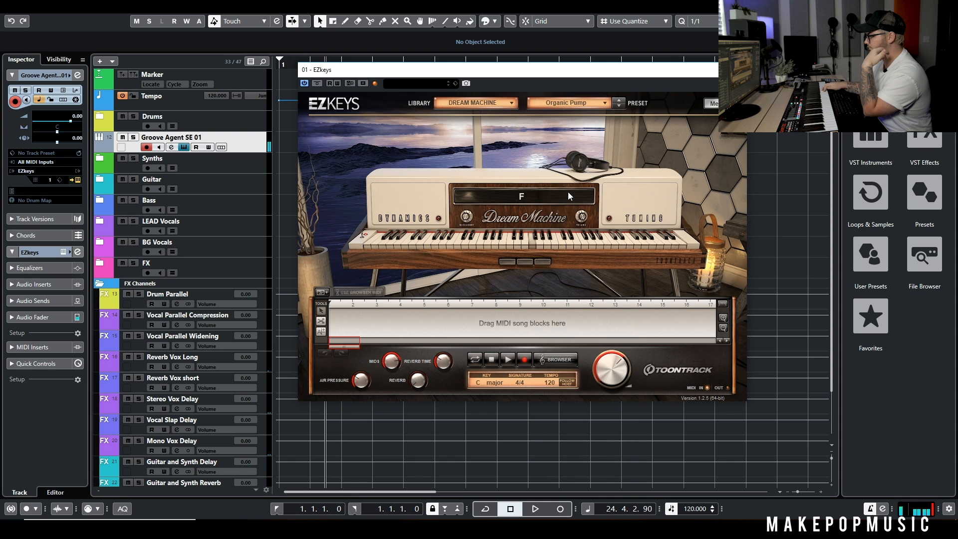
{"action": "left_click", "coordinate": [618, 107]}
{"action": "left_click", "coordinate": [617, 106]}
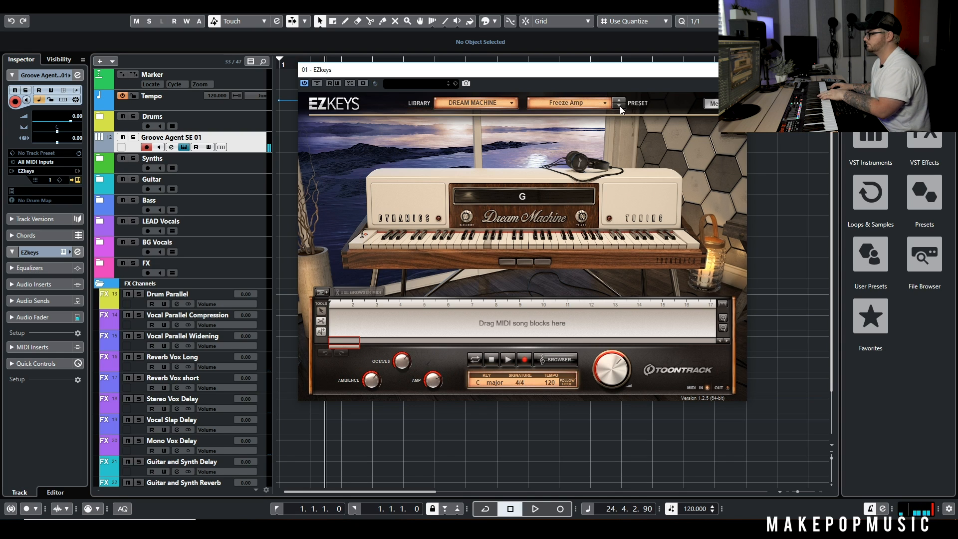
{"action": "left_click", "coordinate": [620, 106]}
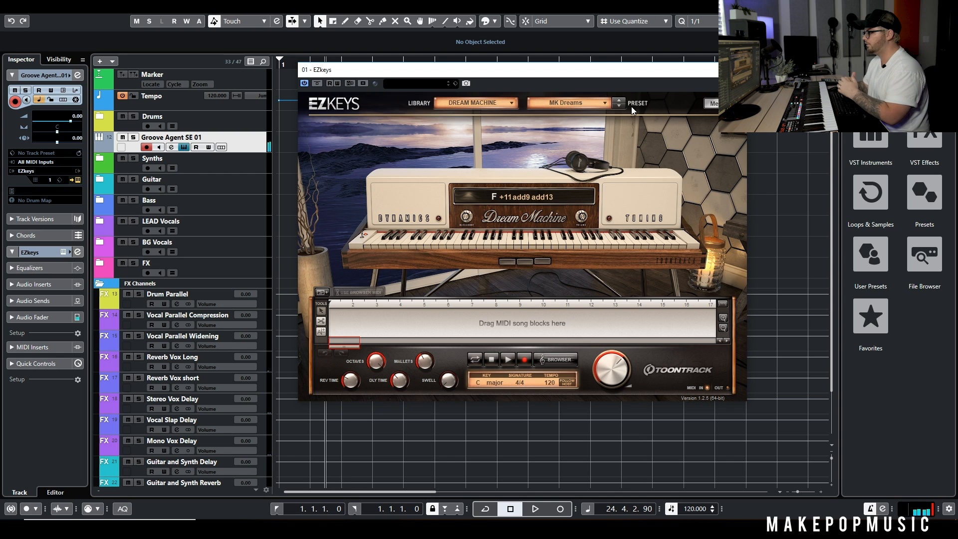
{"action": "left_click", "coordinate": [475, 105]}
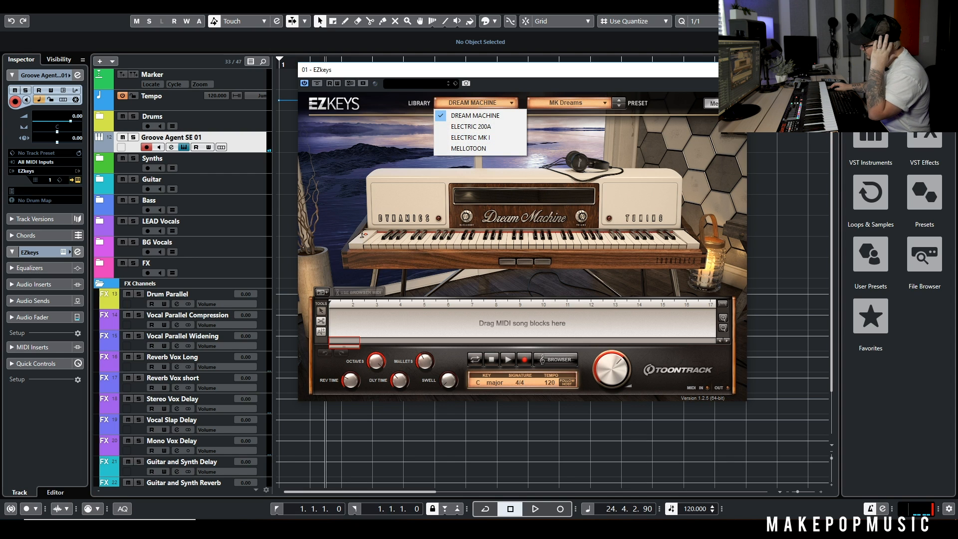
{"action": "left_click", "coordinate": [736, 70]}
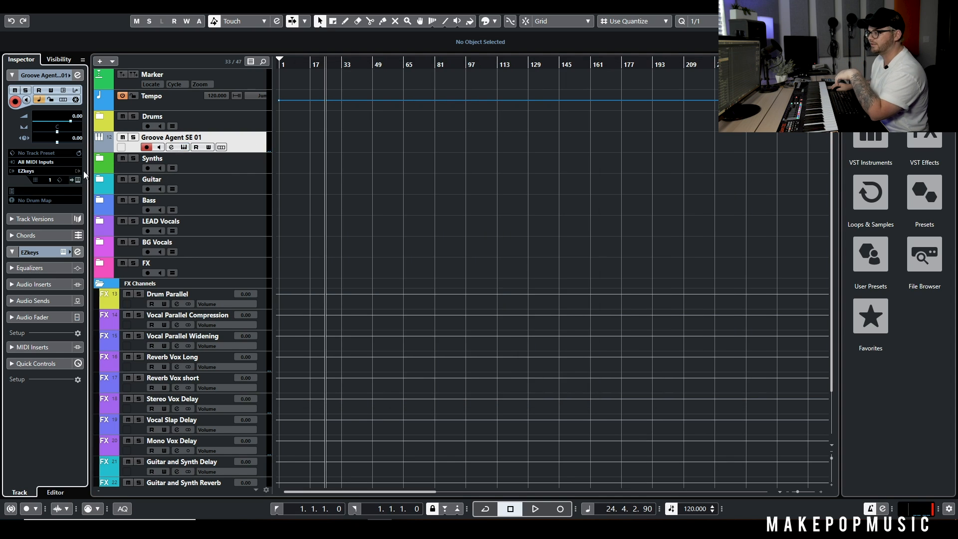
Replace the track's instrument with Superior Drummer 3 from the Toontrack category, and close its window after examining all its mixer channels.
{"action": "left_click", "coordinate": [44, 171]}
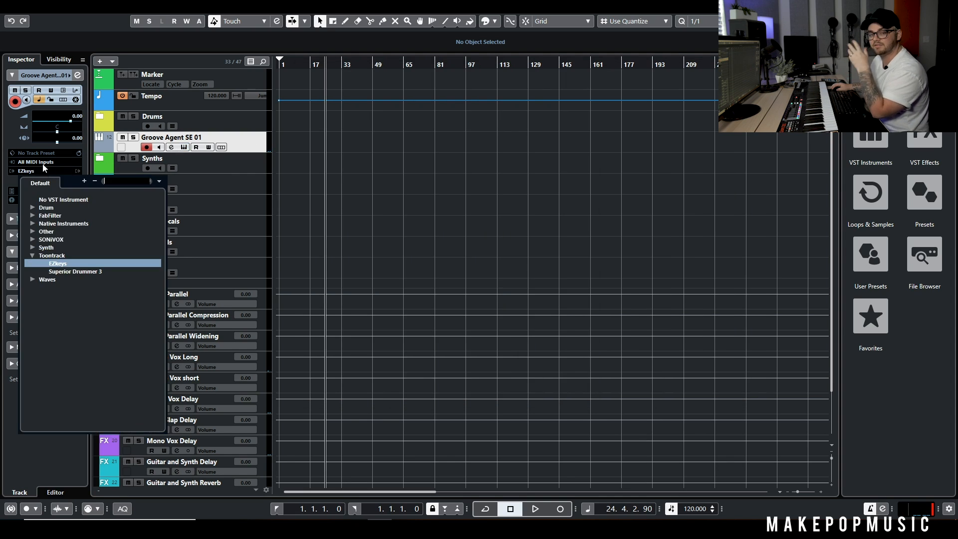
{"action": "left_click", "coordinate": [103, 270]}
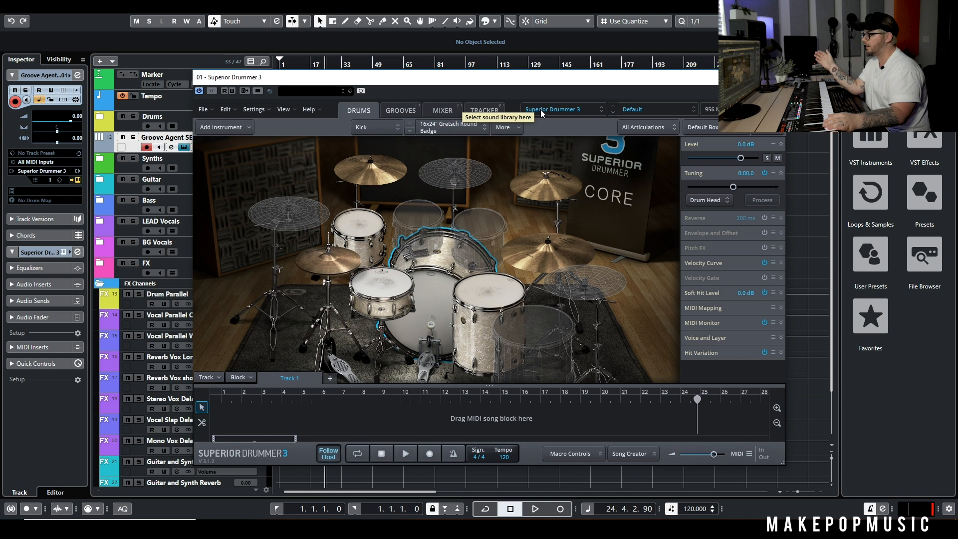
{"action": "left_click", "coordinate": [443, 109]}
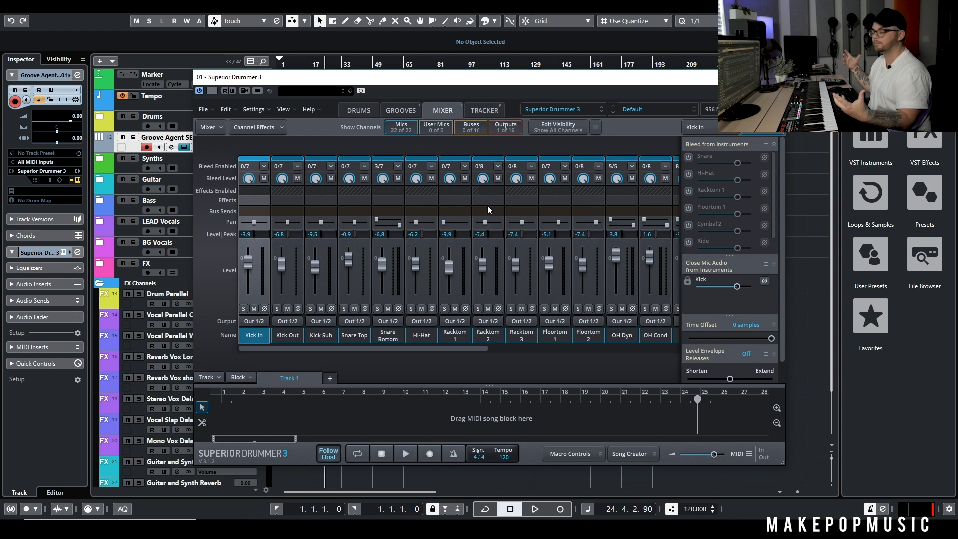
{"action": "scroll", "coordinate": [353, 351], "scroll_direction": "right", "scroll_amount": 3}
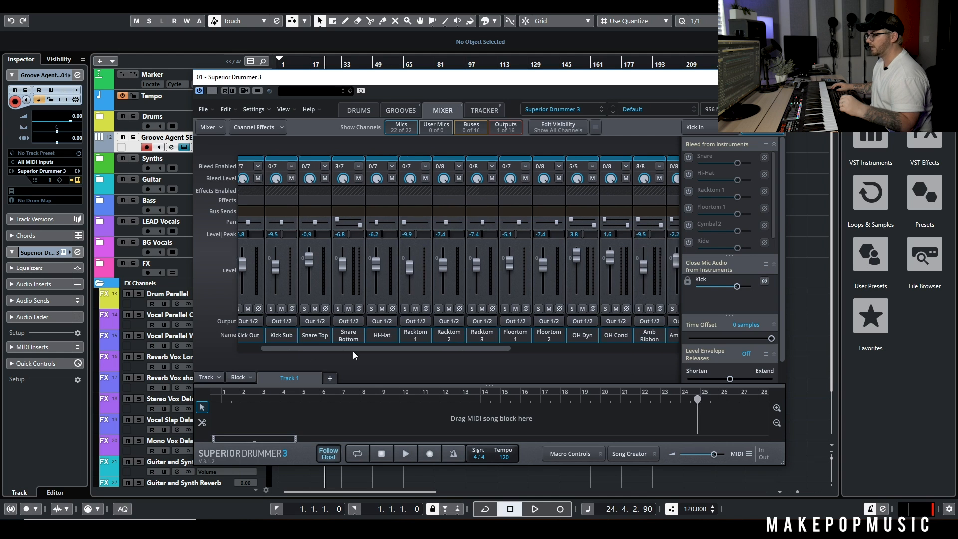
{"action": "left_click_drag", "start_coordinate": [381, 348], "coordinate": [569, 362]}
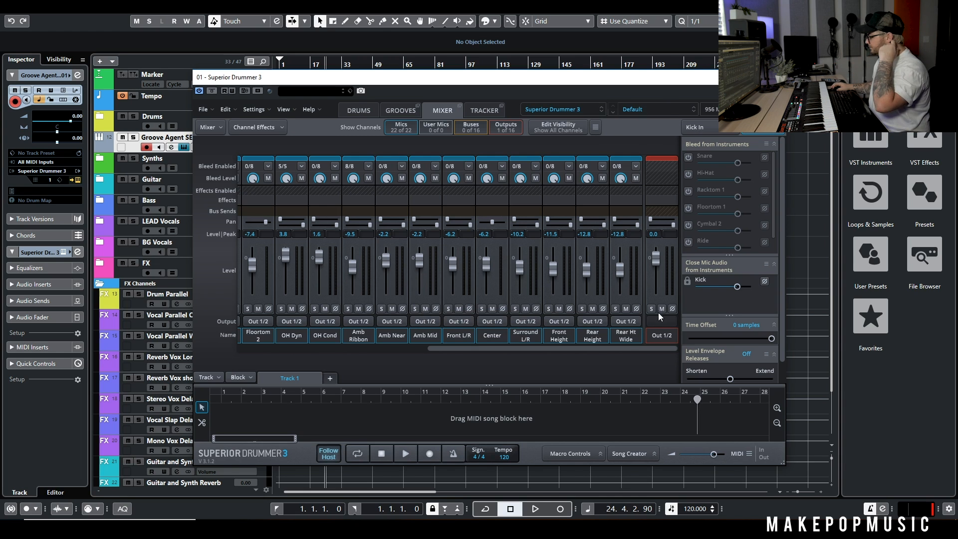
{"action": "left_click_drag", "start_coordinate": [635, 349], "coordinate": [85, 287]}
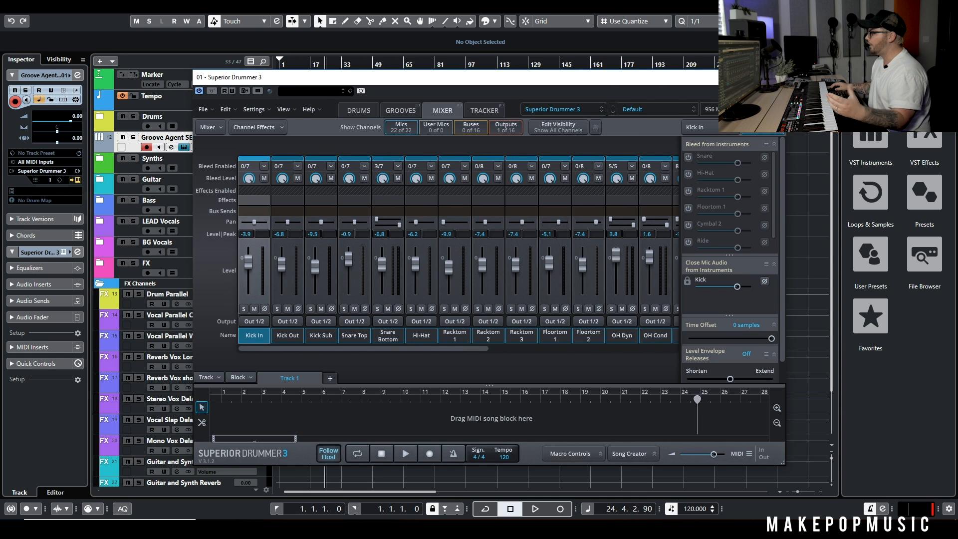
{"action": "left_click", "coordinate": [775, 78]}
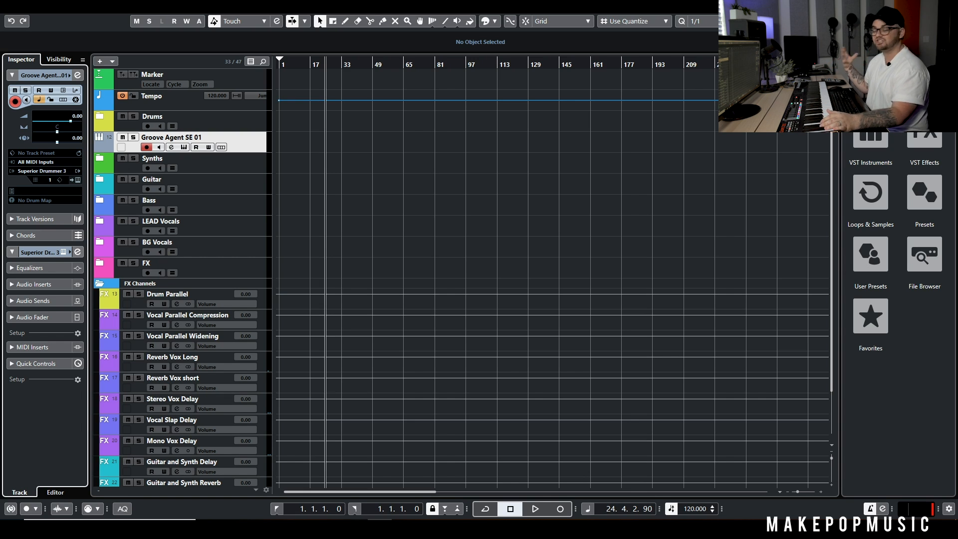
Look at the Waves category in the instrument list and dismiss the list without loading anything.
{"action": "left_click", "coordinate": [42, 171]}
{"action": "left_click", "coordinate": [33, 280]}
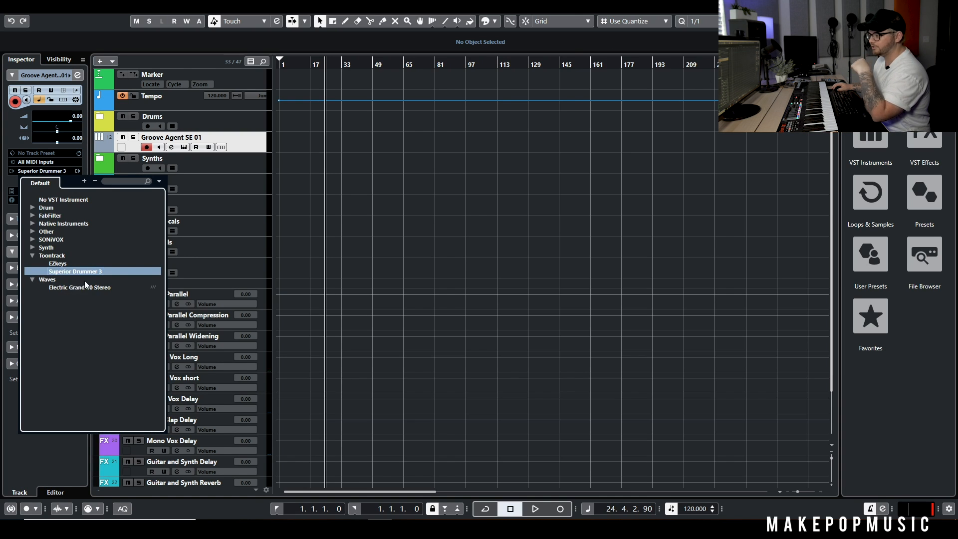
{"action": "left_click", "coordinate": [347, 159]}
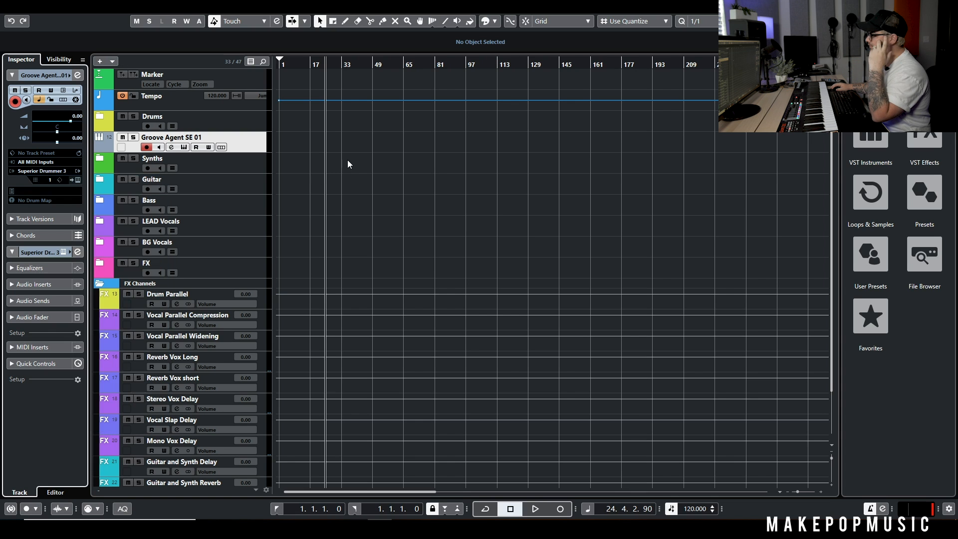
Load Harmony Engine 4.1 from the AVOX category into the first insert of the Groove Agent SE 01 channel, and close its window.
{"action": "left_click", "coordinate": [174, 149]}
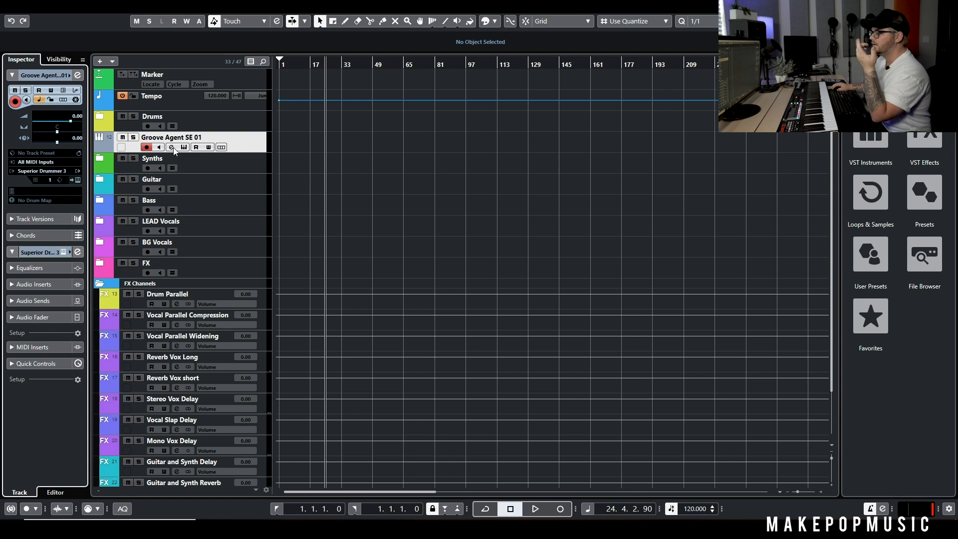
{"action": "left_click_drag", "start_coordinate": [418, 175], "coordinate": [358, 102]}
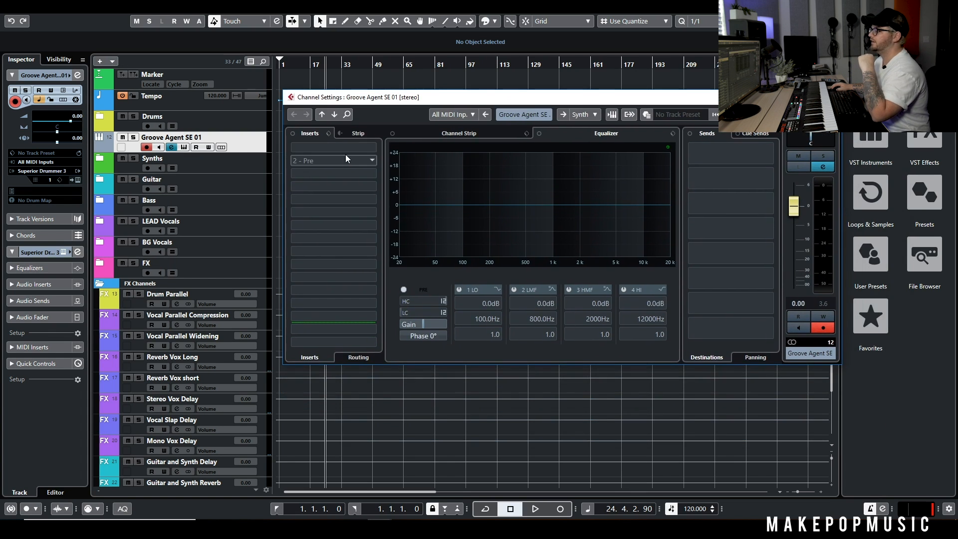
{"action": "left_click", "coordinate": [342, 151]}
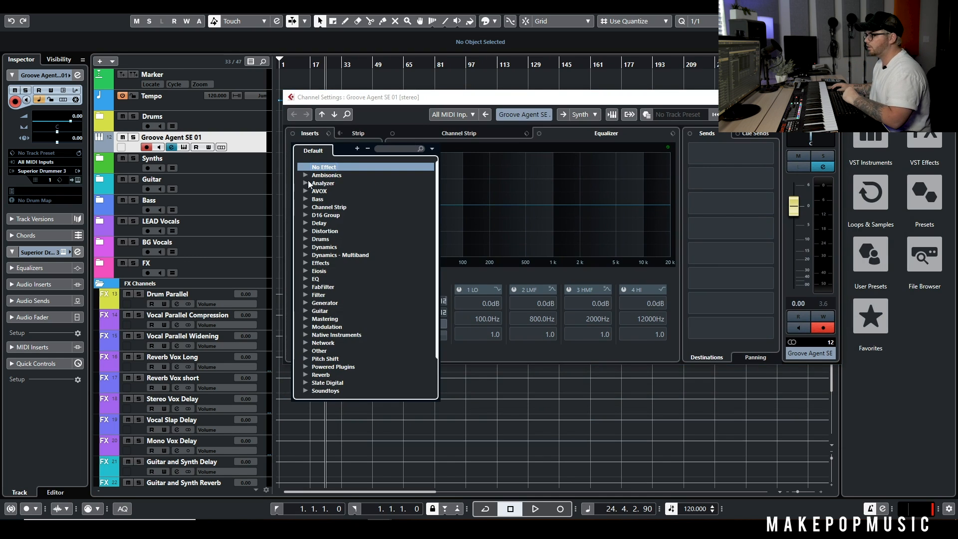
{"action": "left_click", "coordinate": [306, 191]}
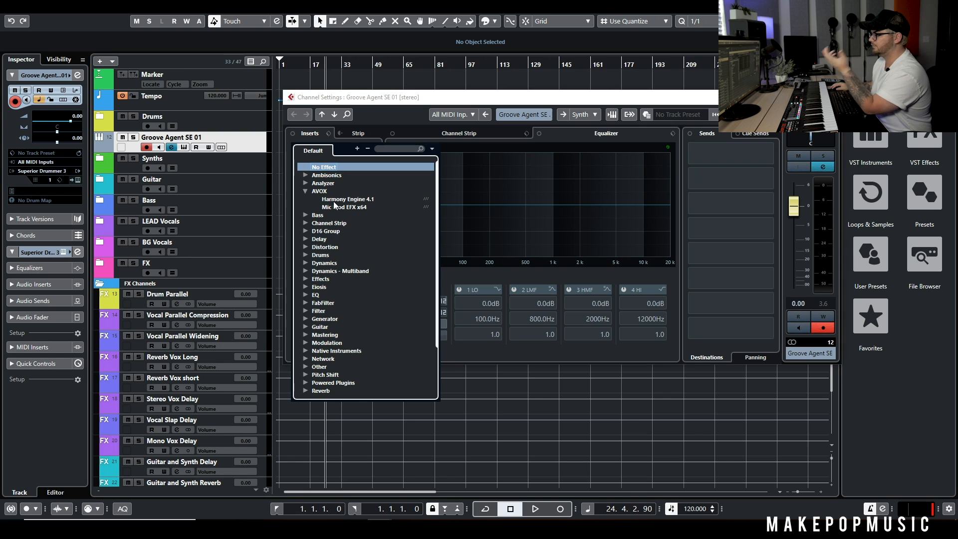
{"action": "left_click", "coordinate": [333, 199]}
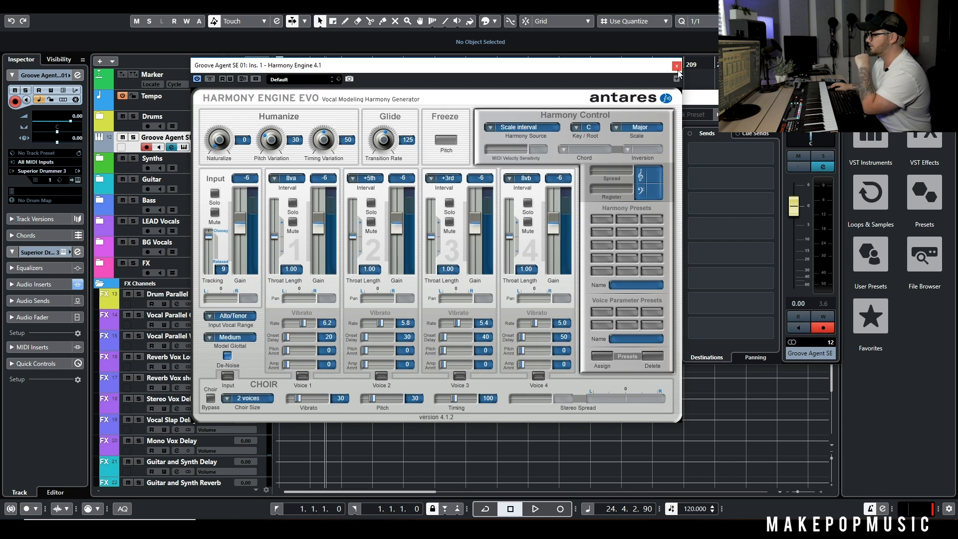
{"action": "left_click", "coordinate": [677, 68]}
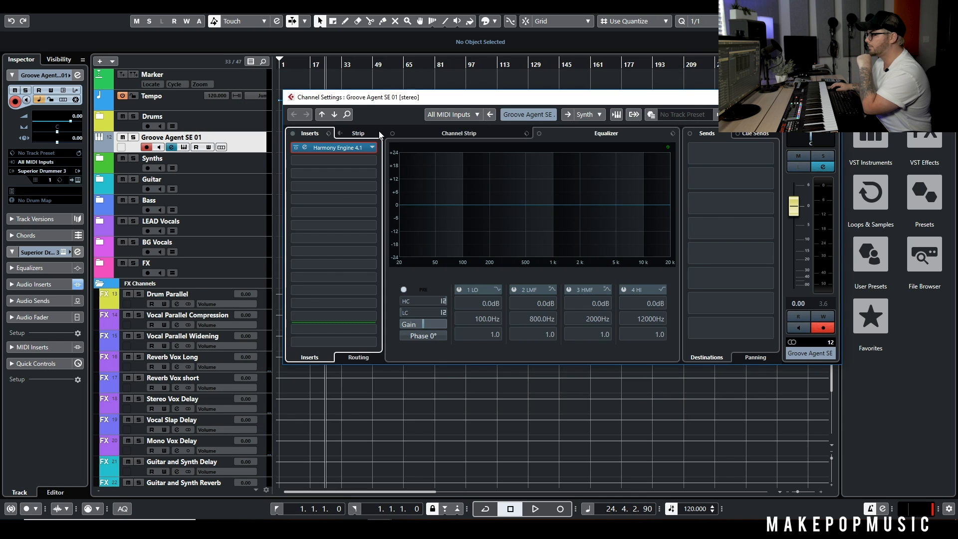
Replace the first insert with Mic Mod EFX from the AVOX category, continuing without activating its license.
{"action": "left_click", "coordinate": [349, 147]}
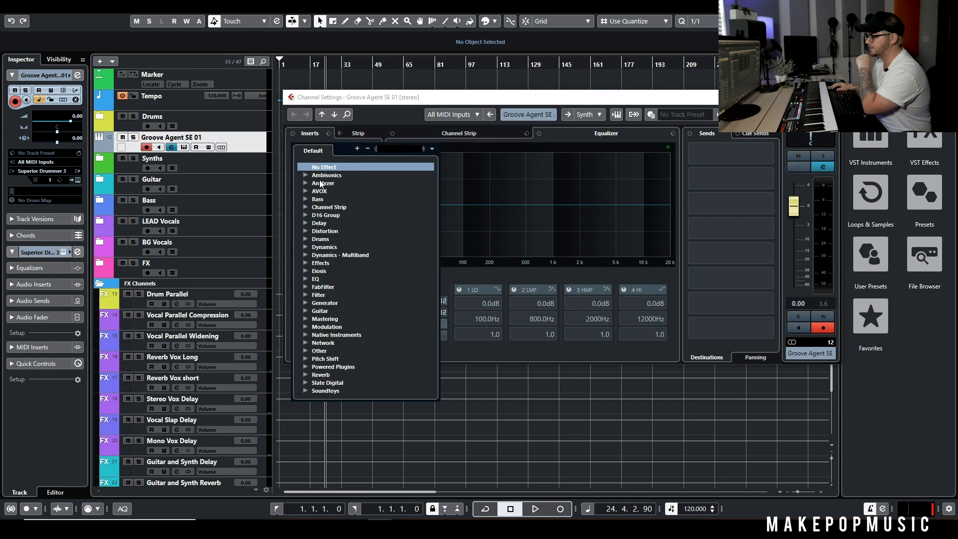
{"action": "left_click", "coordinate": [306, 191]}
{"action": "left_click", "coordinate": [479, 182]}
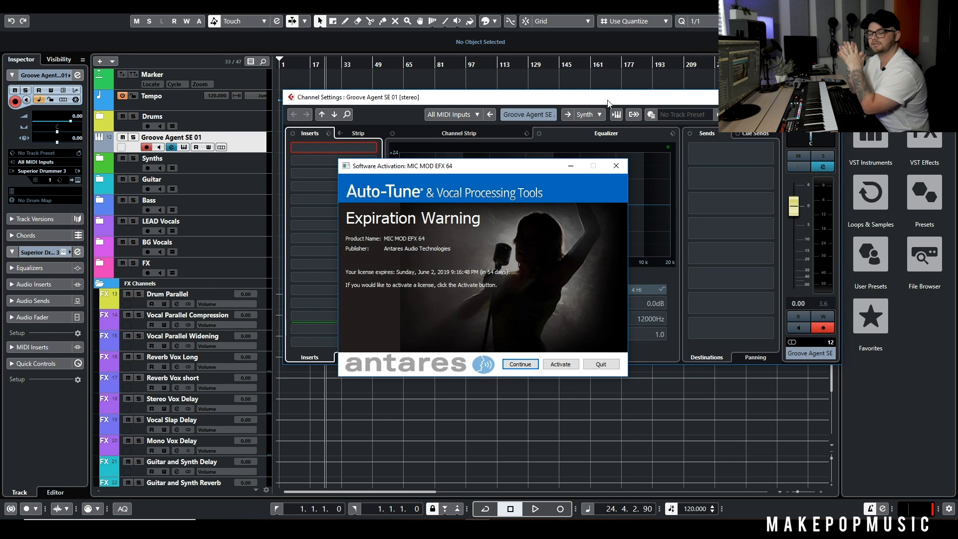
{"action": "left_click", "coordinate": [525, 365]}
Look through Mic Mod EFX's source and modeled microphone lists, and close and remove the plug-in from the first insert.
{"action": "left_click", "coordinate": [443, 200]}
{"action": "mouse_move", "coordinate": [423, 229]}
{"action": "left_click", "coordinate": [564, 196]}
{"action": "left_click", "coordinate": [564, 197]}
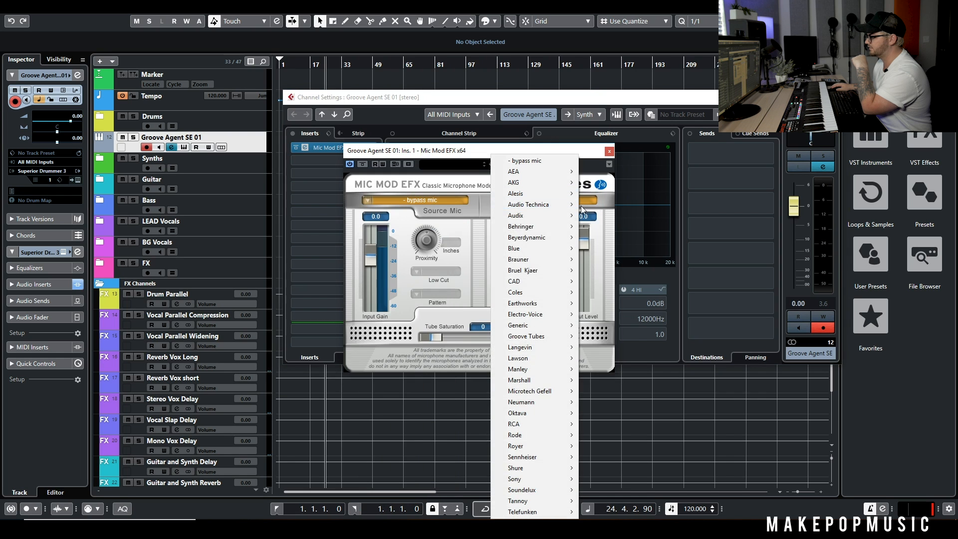
{"action": "left_click", "coordinate": [601, 164]}
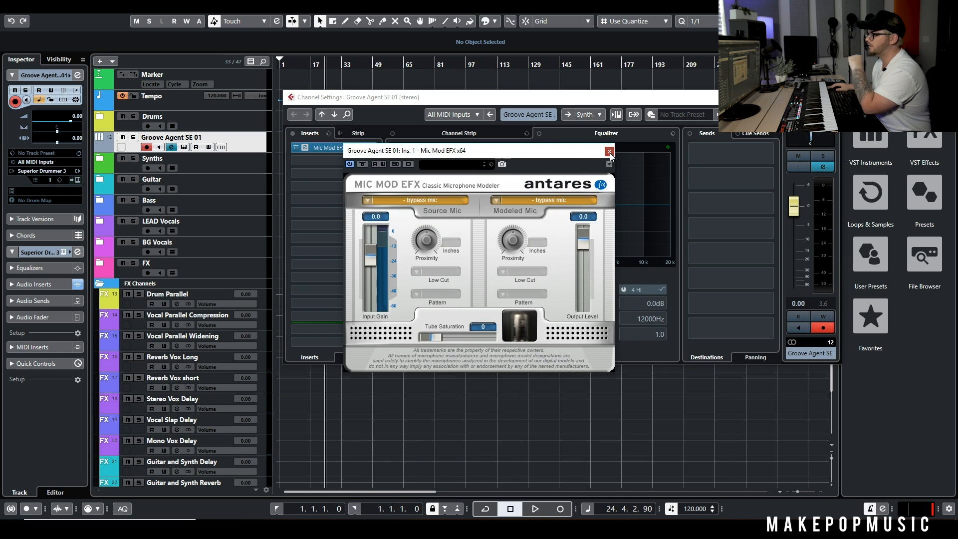
{"action": "left_click", "coordinate": [609, 151]}
{"action": "left_click_drag", "start_coordinate": [389, 151], "coordinate": [424, 154]}
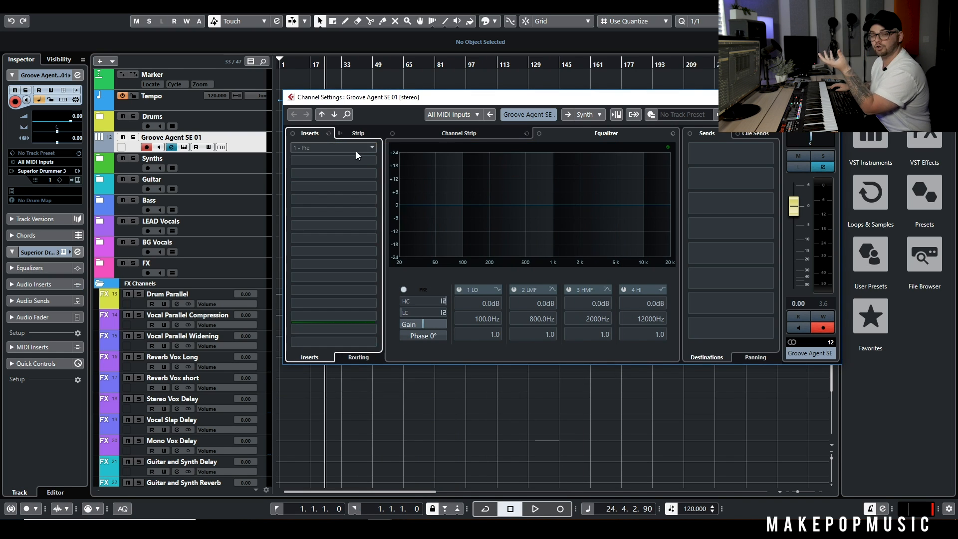
Load MaxxBass Stereo from the Bass category into the first insert, and close its window after viewing it.
{"action": "left_click", "coordinate": [357, 155]}
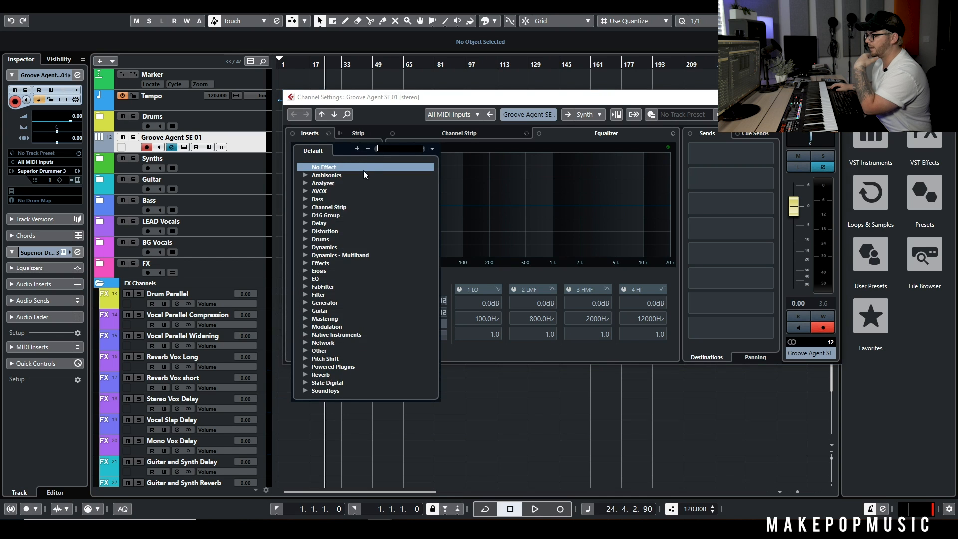
{"action": "left_click", "coordinate": [305, 200]}
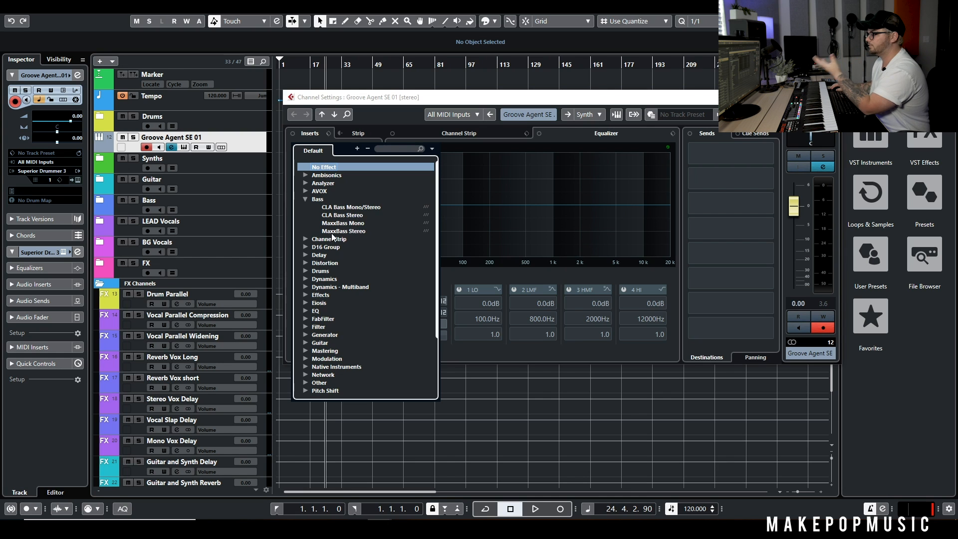
{"action": "left_click", "coordinate": [333, 232]}
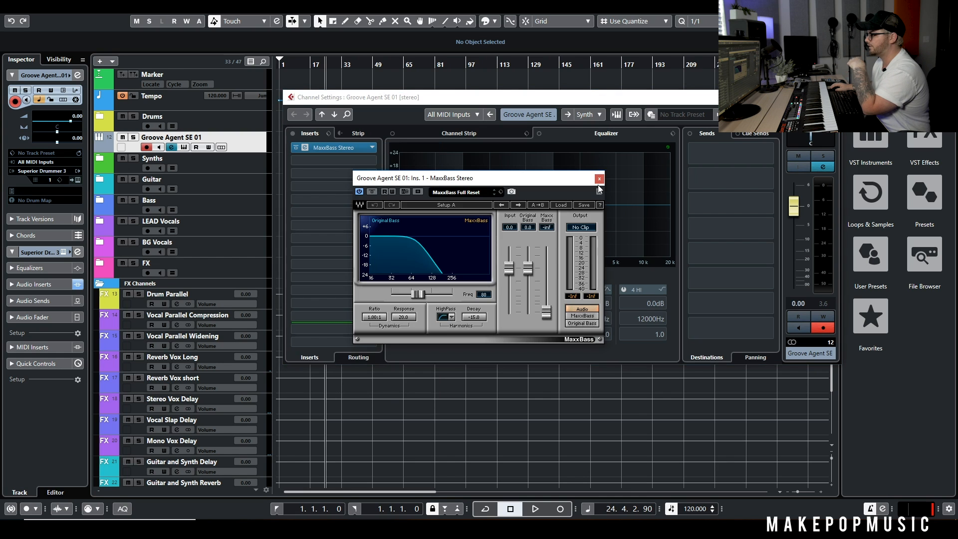
{"action": "left_click", "coordinate": [599, 179]}
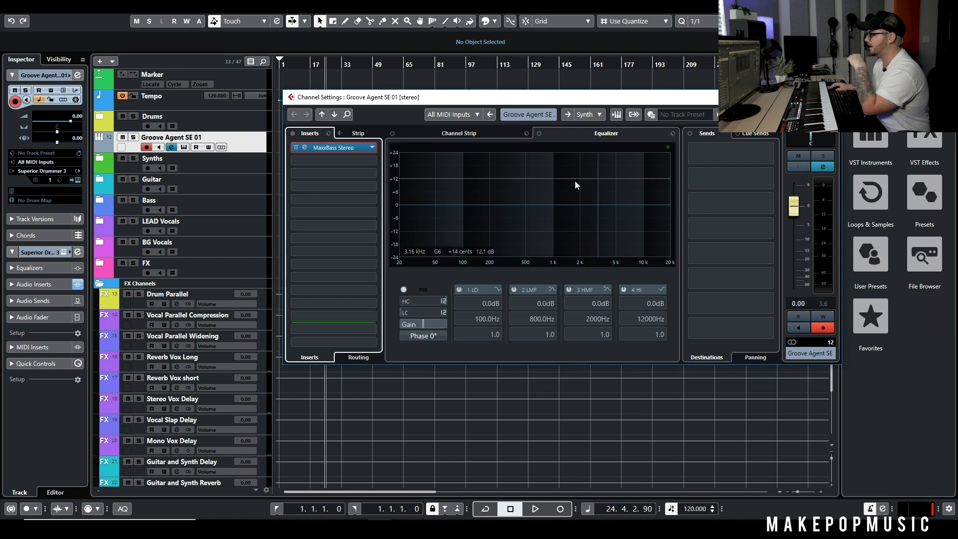
Look at the Channel Strip category and replace the first insert with Repeater from the D16 Group category.
{"action": "left_click", "coordinate": [363, 147]}
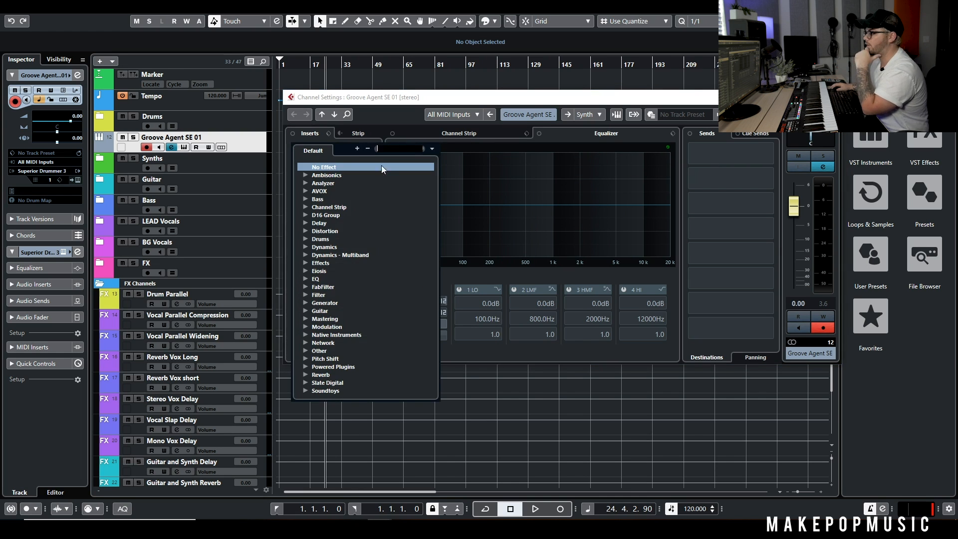
{"action": "left_click", "coordinate": [304, 206]}
{"action": "left_click", "coordinate": [304, 208]}
{"action": "left_click", "coordinate": [305, 215]}
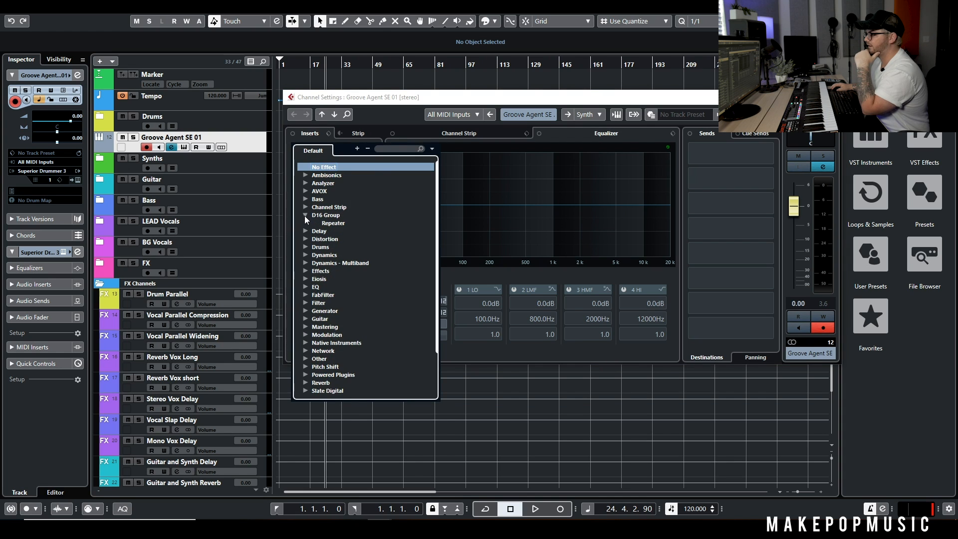
{"action": "left_click", "coordinate": [343, 223]}
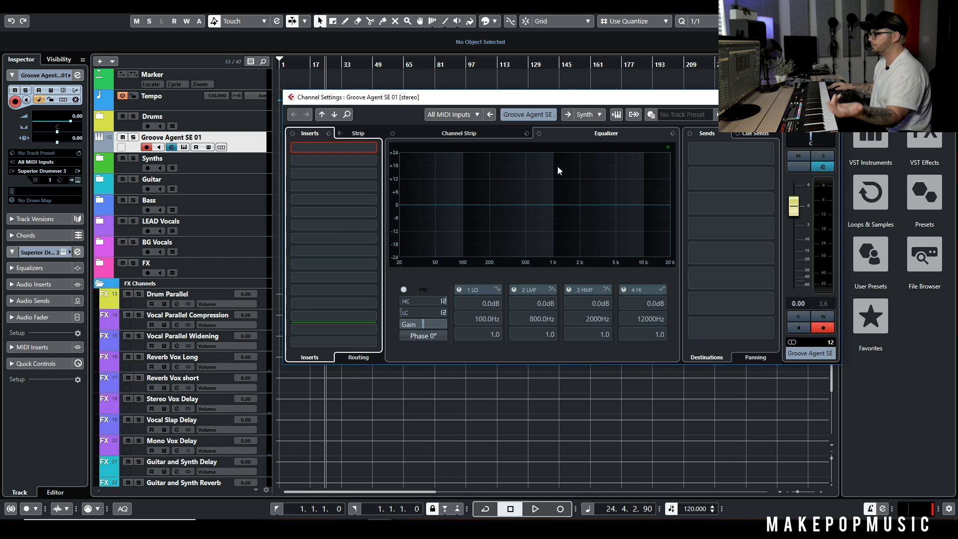
{"action": "left_click", "coordinate": [415, 216]}
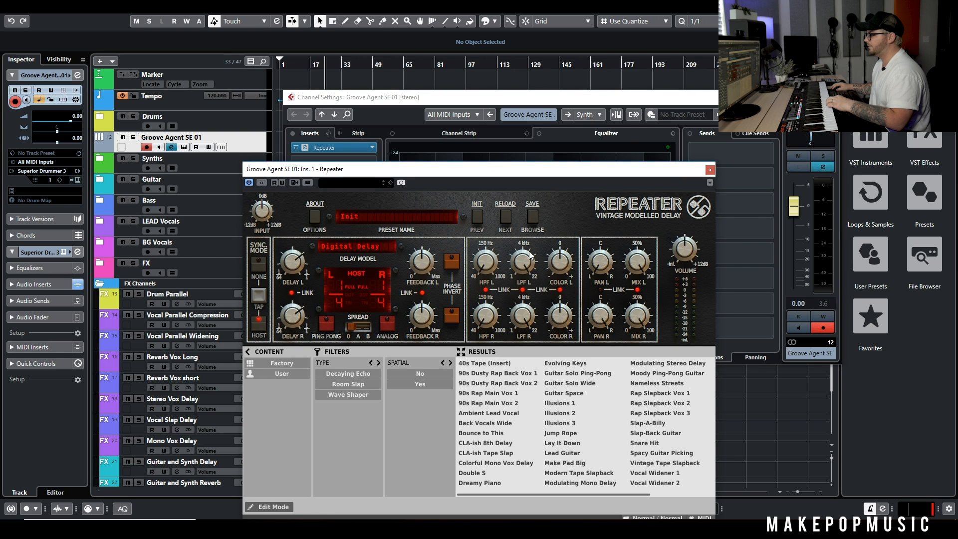
Try out Repeater's left Color knob, and close and remove the plug-in from the first insert.
{"action": "left_click_drag", "start_coordinate": [563, 262], "coordinate": [574, 222]}
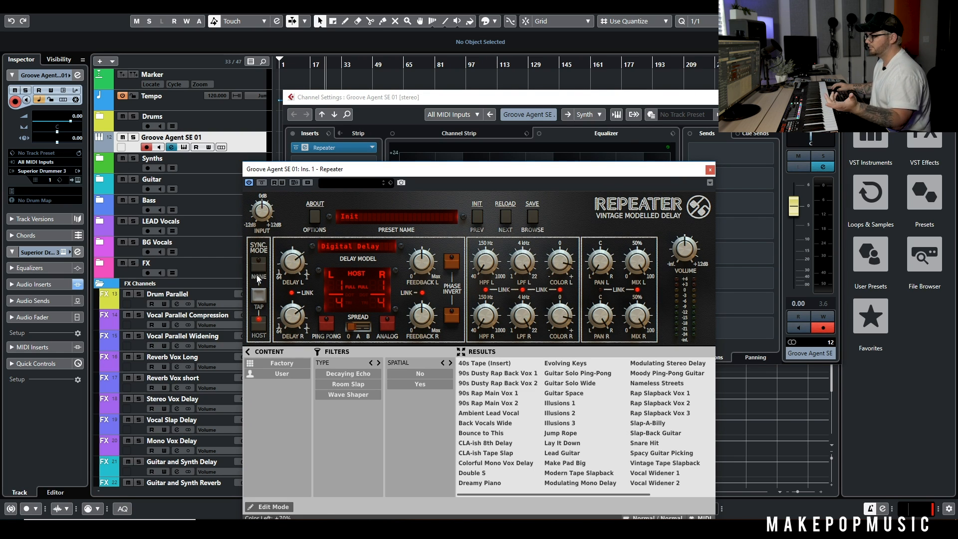
{"action": "left_click", "coordinate": [709, 170]}
{"action": "left_click_drag", "start_coordinate": [323, 150], "coordinate": [506, 163]}
Load FabFilter Timeless 2 from the Delay category into the first insert, toggle its modulation section, and close its window.
{"action": "left_click", "coordinate": [347, 146]}
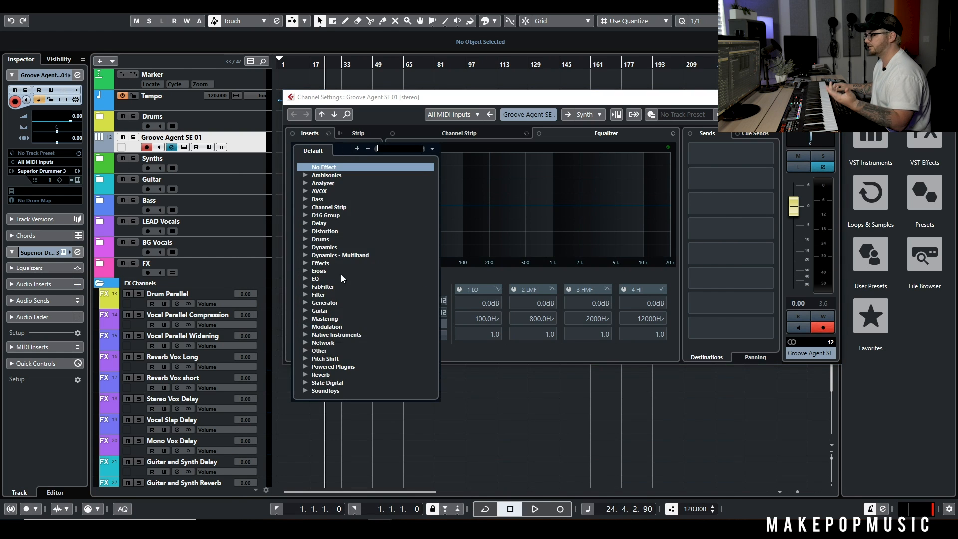
{"action": "left_click", "coordinate": [306, 223]}
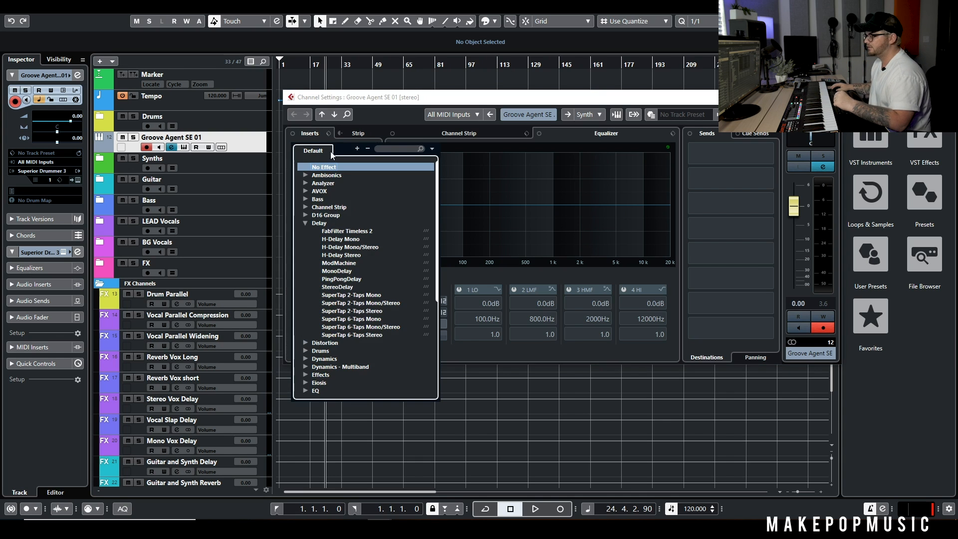
{"action": "left_click", "coordinate": [361, 232]}
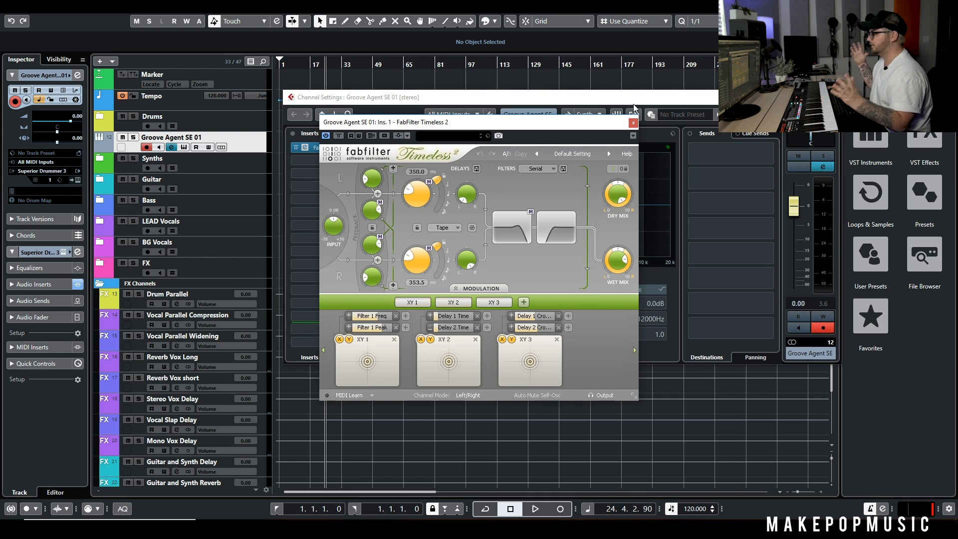
{"action": "left_click", "coordinate": [481, 288]}
{"action": "left_click", "coordinate": [482, 290]}
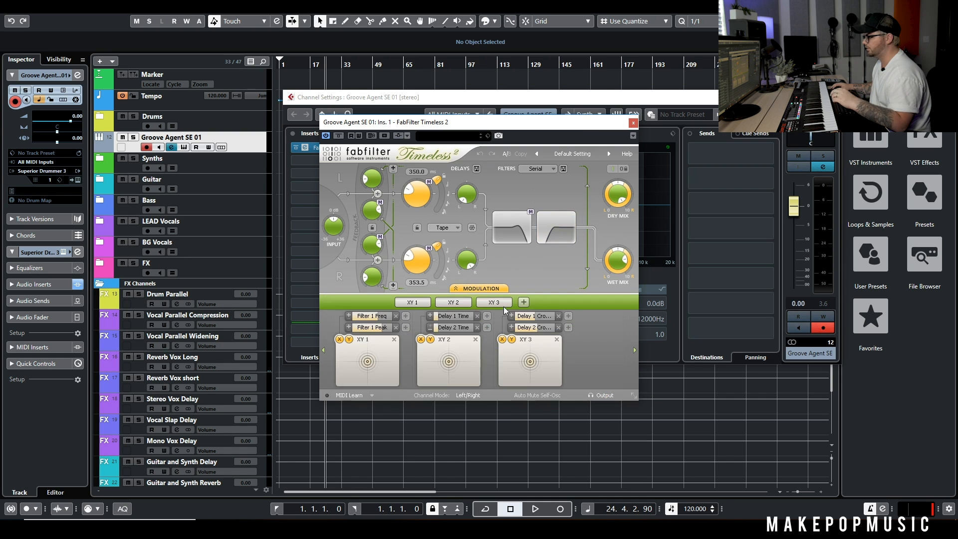
{"action": "left_click", "coordinate": [633, 123]}
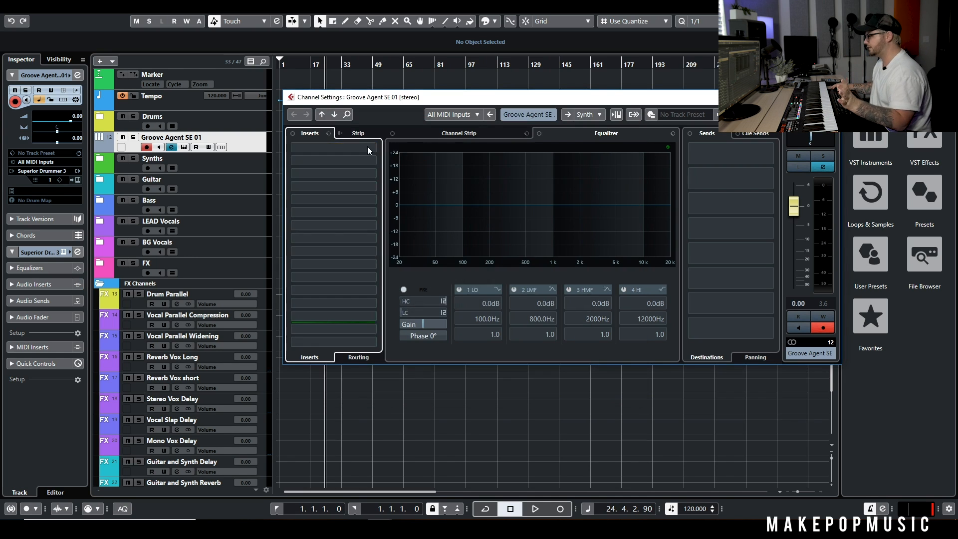
Look over the Delay category and load FabFilter Saturn from the Distortion category into the first insert.
{"action": "left_click", "coordinate": [340, 147]}
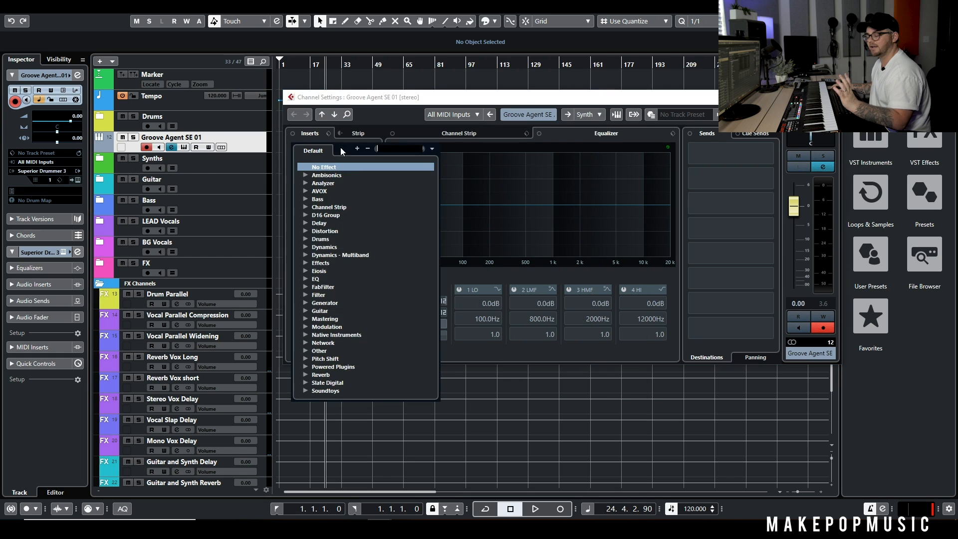
{"action": "left_click", "coordinate": [304, 223]}
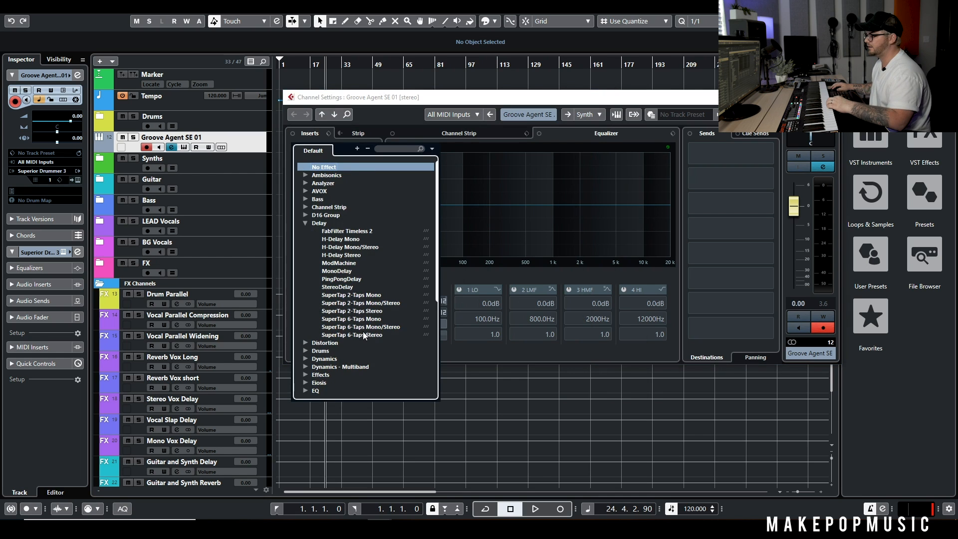
{"action": "left_click", "coordinate": [304, 223]}
{"action": "left_click", "coordinate": [305, 231]}
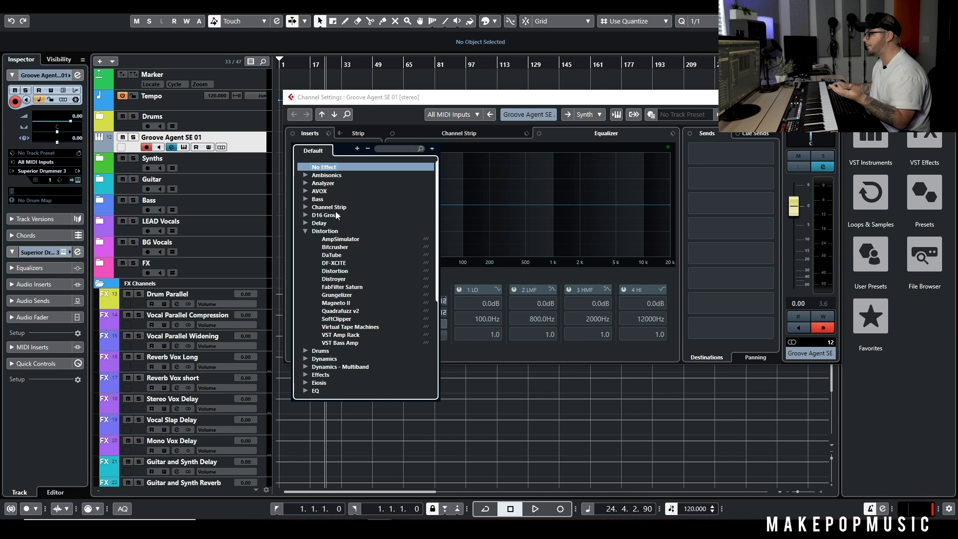
{"action": "left_click", "coordinate": [339, 287]}
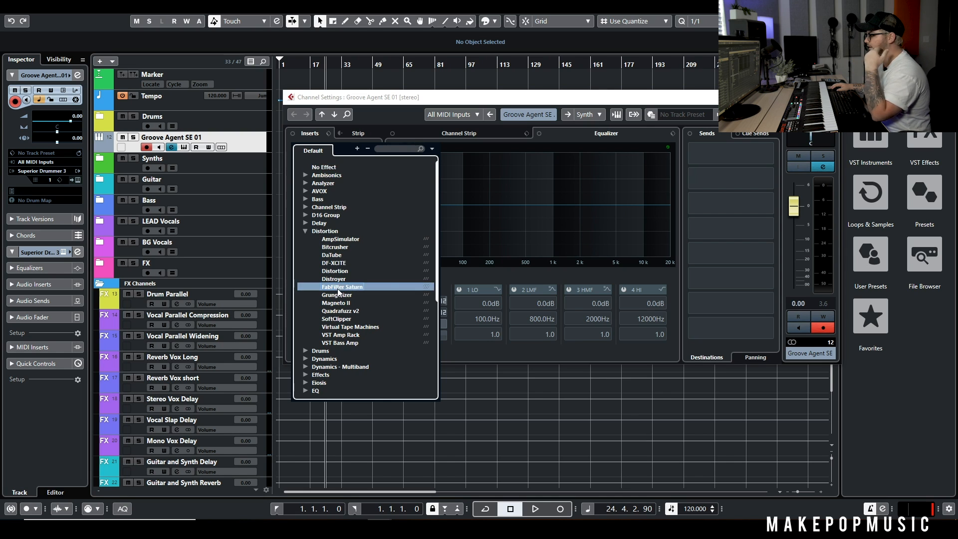
Browse Saturn's preset categories, try a Tone slider and the modulation section, and close the plug-in window.
{"action": "left_click", "coordinate": [589, 146]}
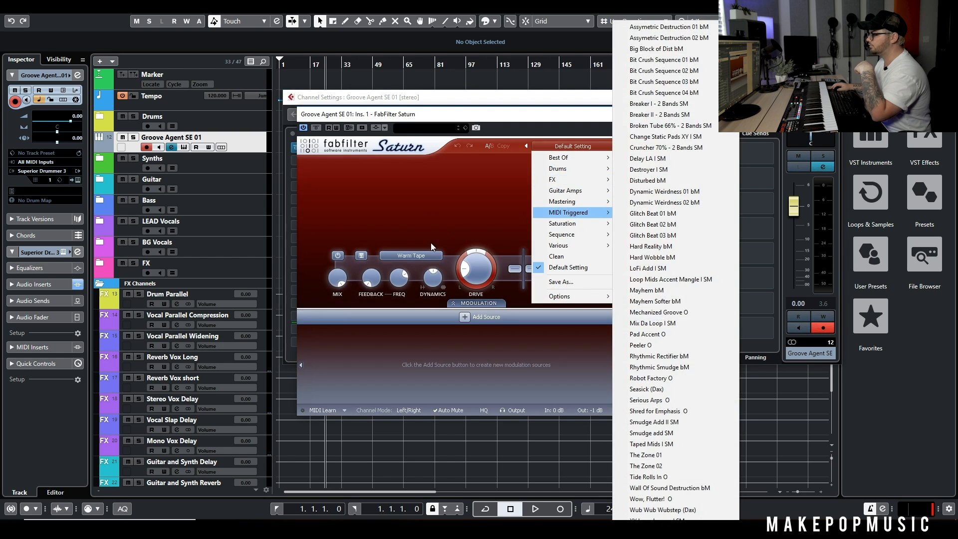
{"action": "left_click", "coordinate": [549, 268]}
{"action": "left_click_drag", "start_coordinate": [549, 270], "coordinate": [550, 267]}
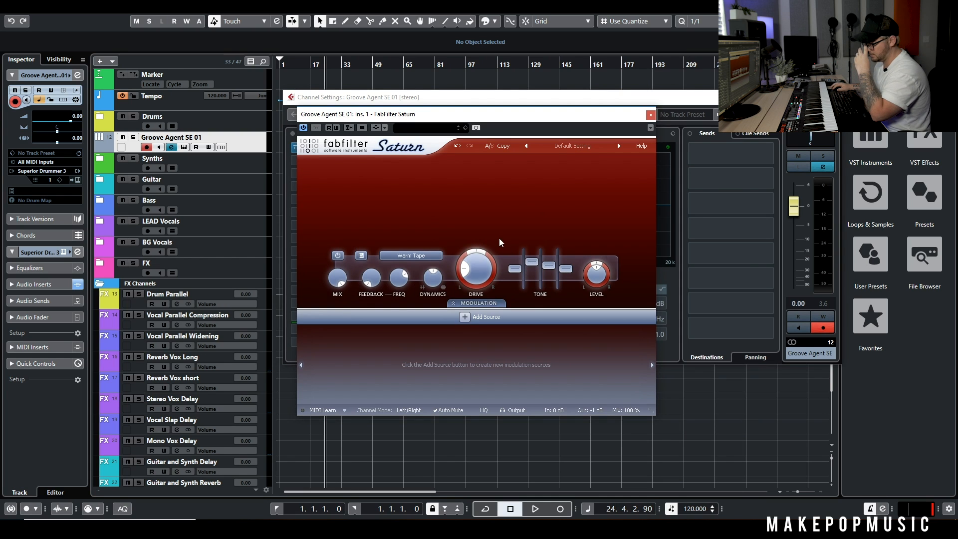
{"action": "left_click", "coordinate": [478, 304]}
{"action": "left_click", "coordinate": [477, 305]}
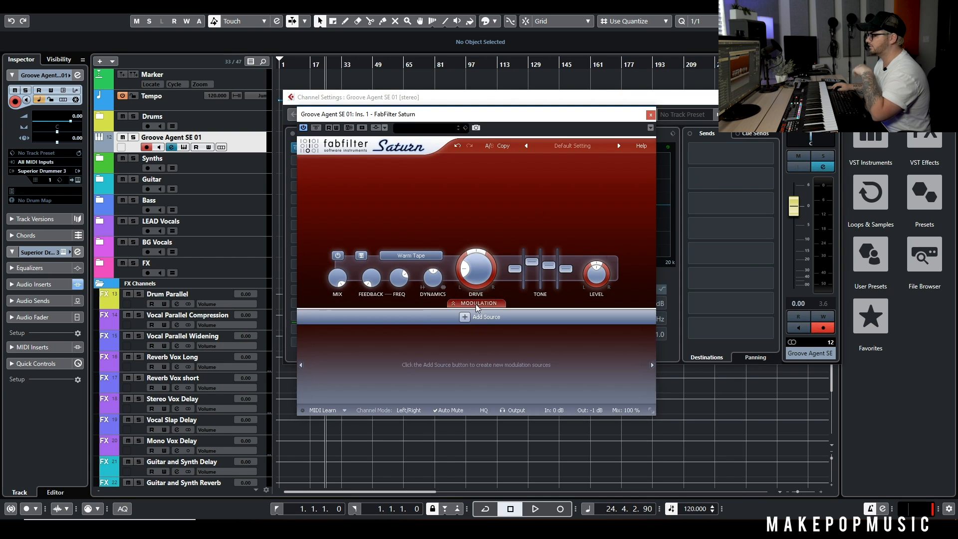
{"action": "left_click", "coordinate": [651, 115]}
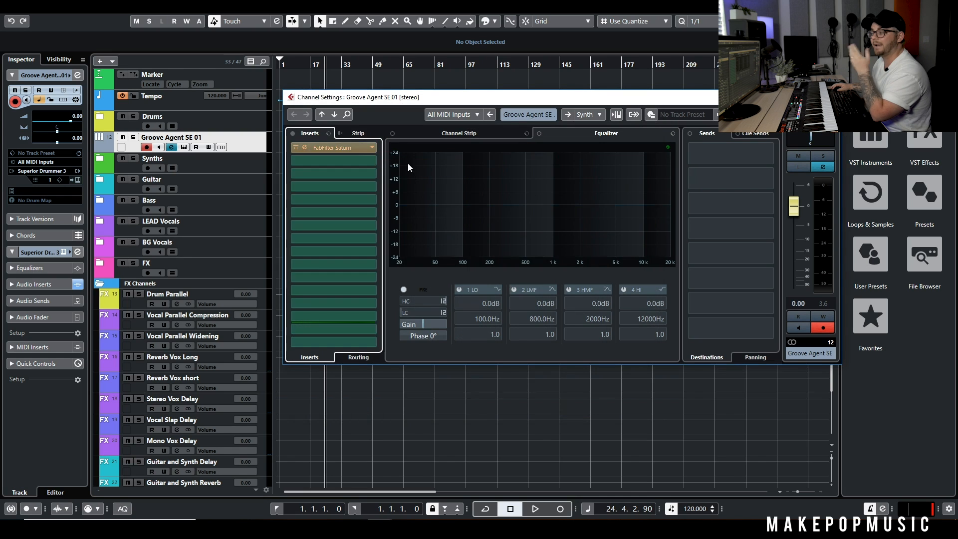
Look over the Distortion, Drums and Dynamics categories in the first insert's effect list.
{"action": "left_click", "coordinate": [343, 145]}
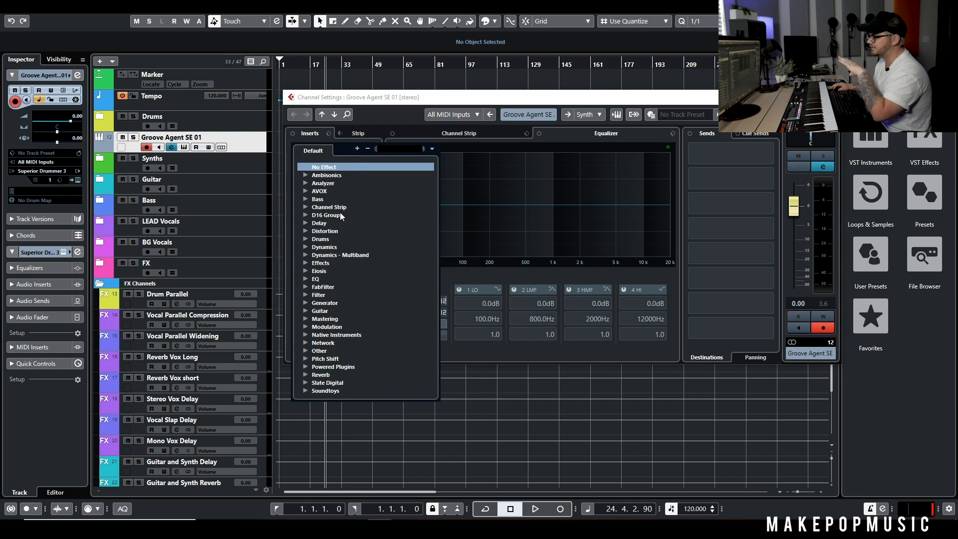
{"action": "left_click", "coordinate": [306, 232]}
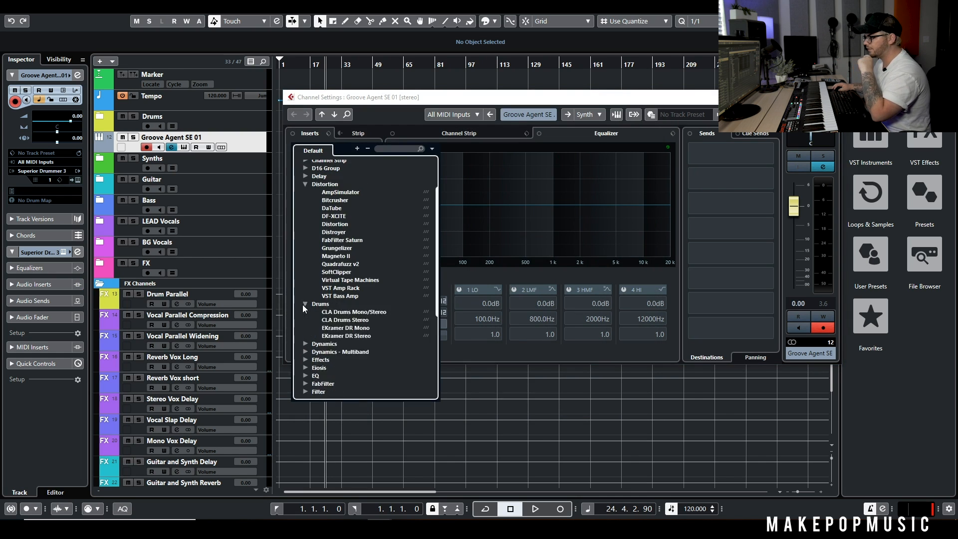
{"action": "left_click", "coordinate": [302, 304]}
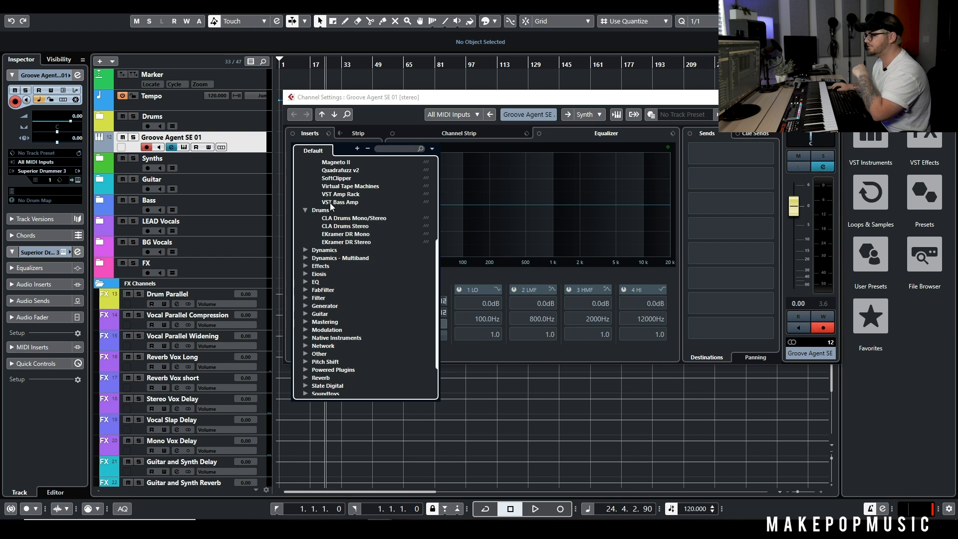
{"action": "left_click", "coordinate": [305, 251]}
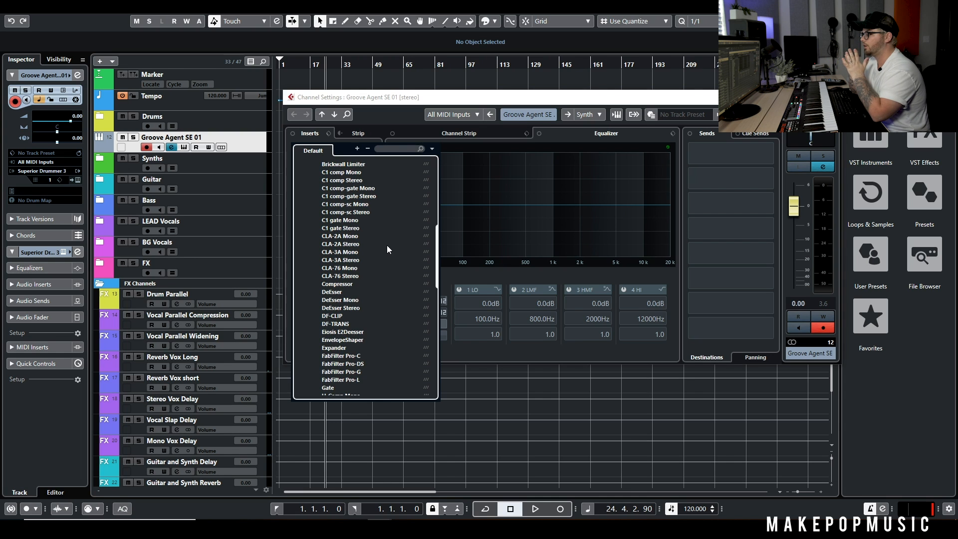
{"action": "scroll", "coordinate": [339, 255], "scroll_direction": "down", "scroll_amount": 8}
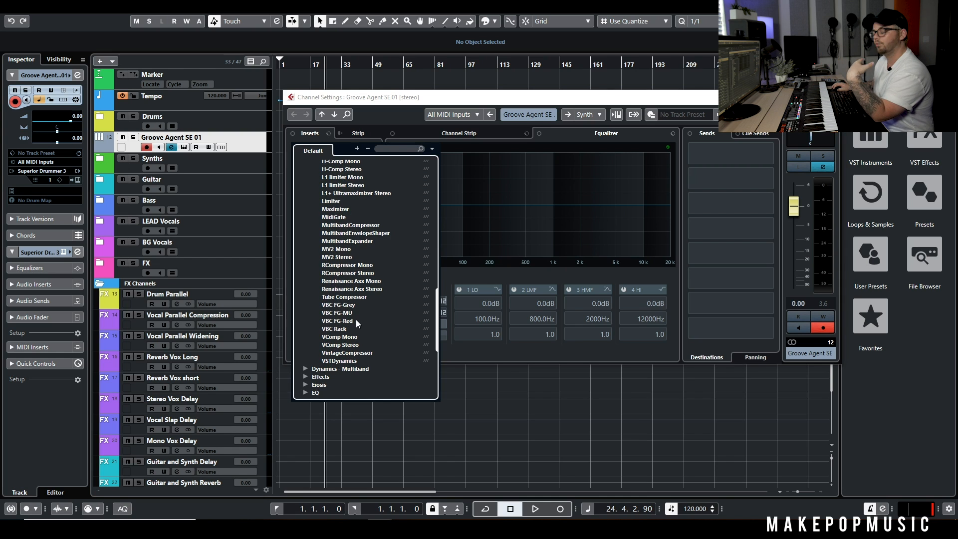
{"action": "scroll", "coordinate": [361, 307], "scroll_direction": "up", "scroll_amount": 6}
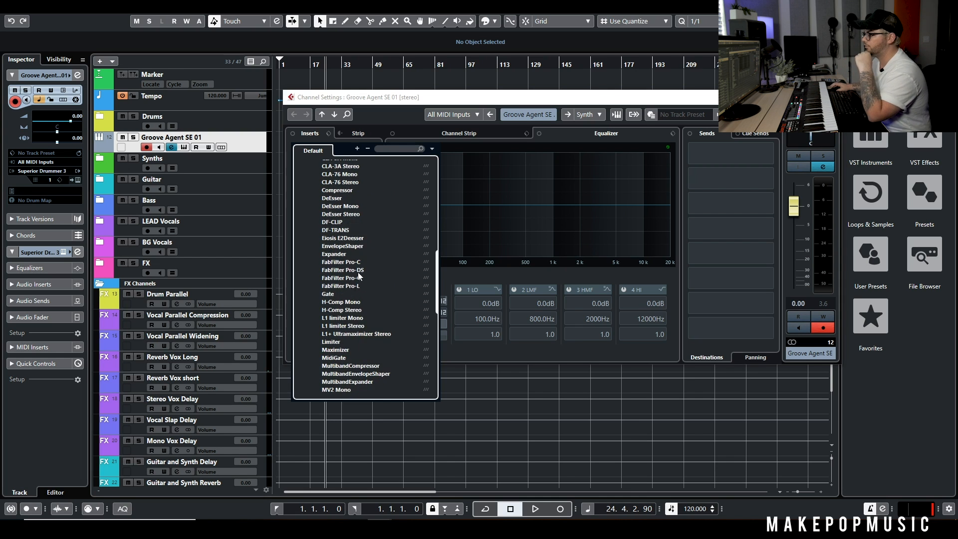
{"action": "scroll", "coordinate": [362, 234], "scroll_direction": "up", "scroll_amount": 2}
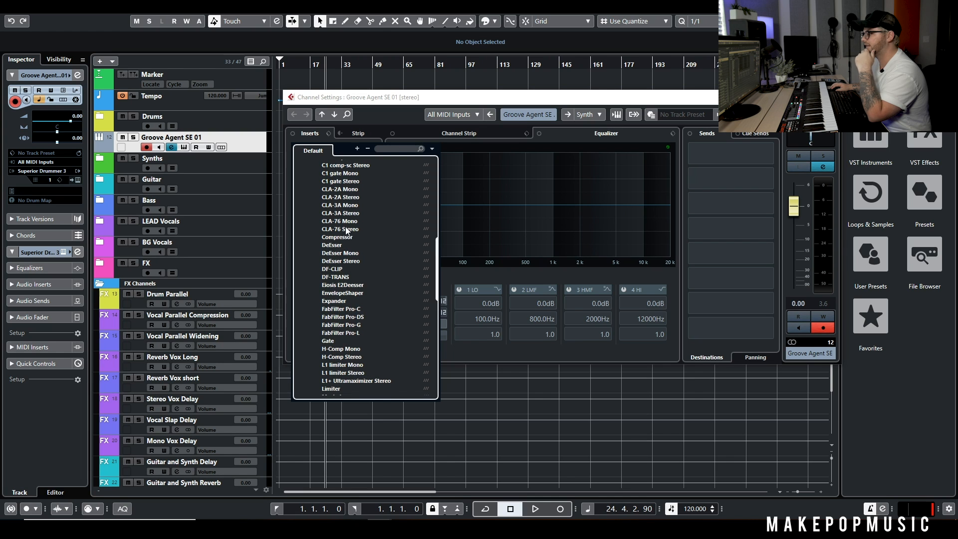
{"action": "scroll", "coordinate": [347, 223], "scroll_direction": "down", "scroll_amount": 2}
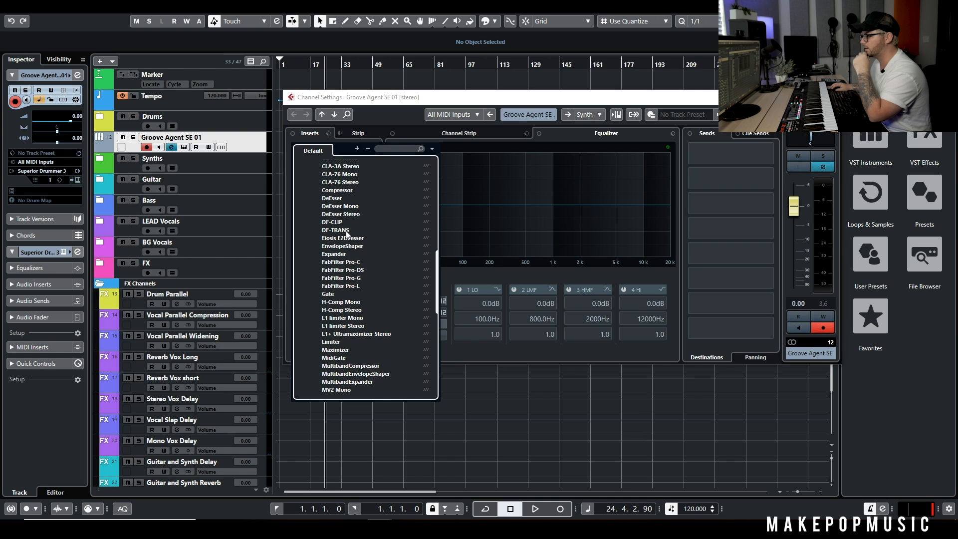
{"action": "scroll", "coordinate": [352, 282], "scroll_direction": "down", "scroll_amount": 4}
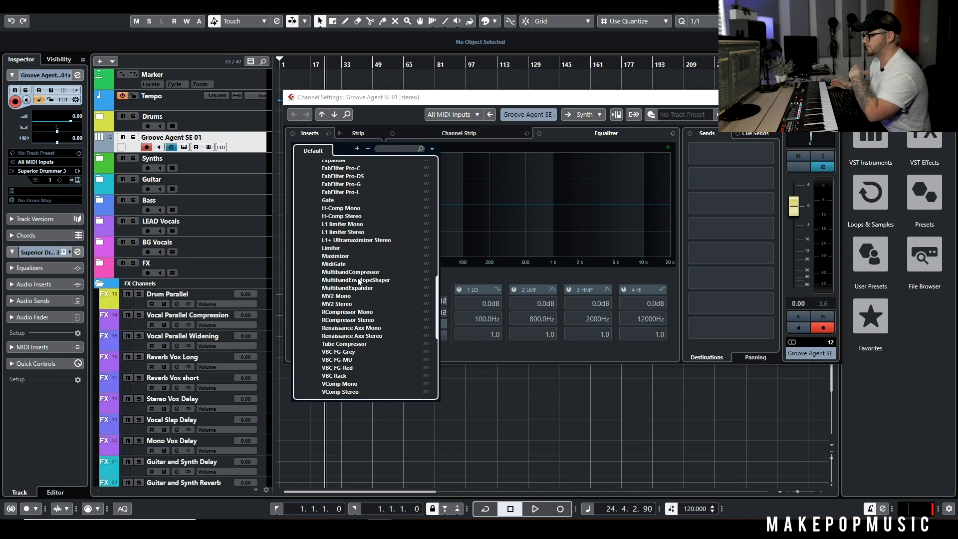
{"action": "scroll", "coordinate": [358, 279], "scroll_direction": "up", "scroll_amount": 2}
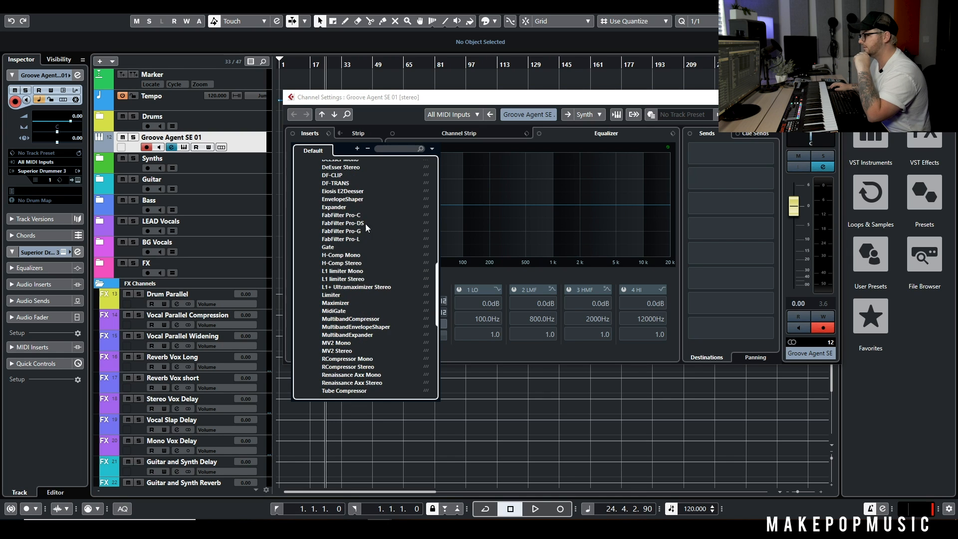
{"action": "scroll", "coordinate": [361, 223], "scroll_direction": "up", "scroll_amount": 4}
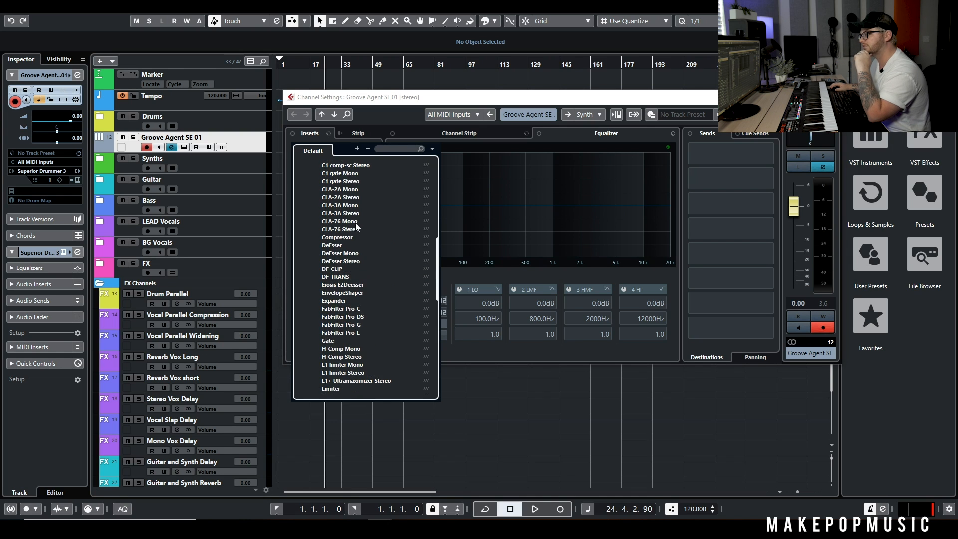
Load EnvelopeShaper from the Dynamics category into the first insert, and close and remove the plug-in.
{"action": "left_click", "coordinate": [337, 294]}
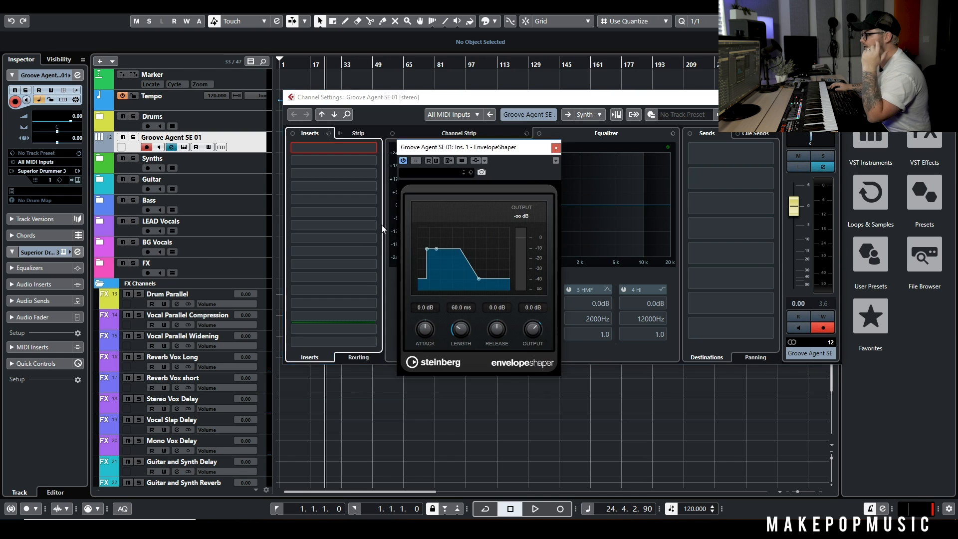
{"action": "left_click", "coordinate": [556, 148]}
{"action": "mouse_move", "coordinate": [343, 148]}
{"action": "left_mouse_down"}
{"action": "mouse_move", "coordinate": [447, 154]}
{"action": "mouse_move", "coordinate": [358, 154]}
{"action": "left_mouse_up"}
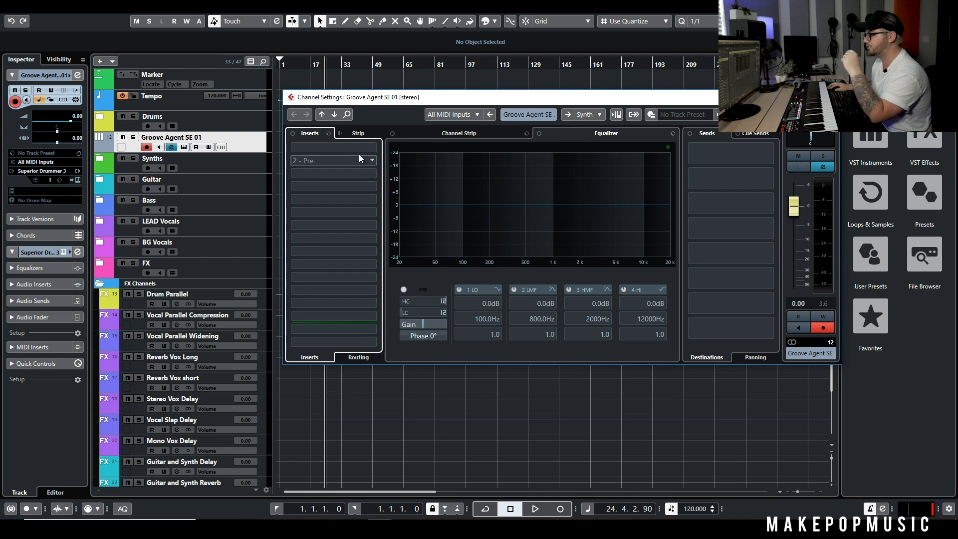
Look over the Dynamics - Multiband, Effects and Eiosis categories in the first insert's effect list.
{"action": "left_click", "coordinate": [349, 150]}
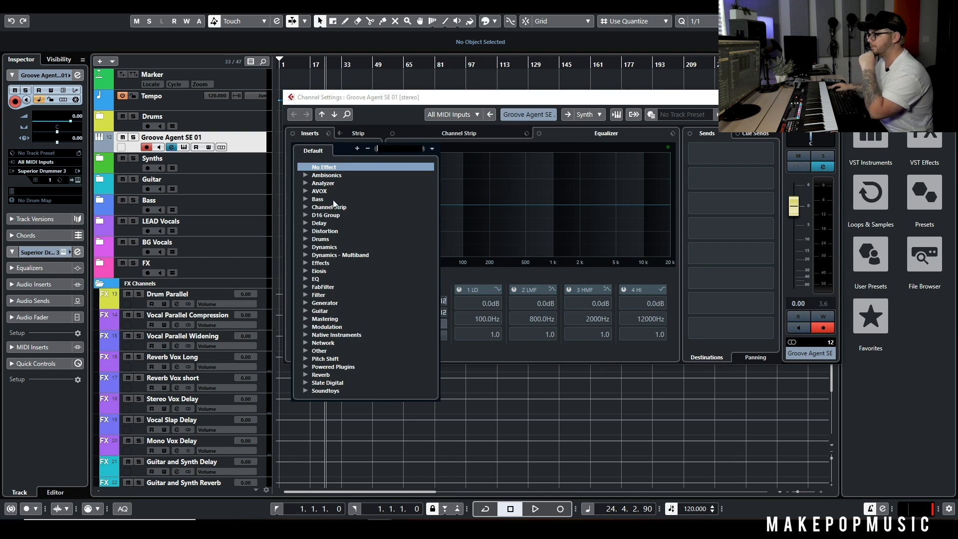
{"action": "left_click", "coordinate": [303, 255]}
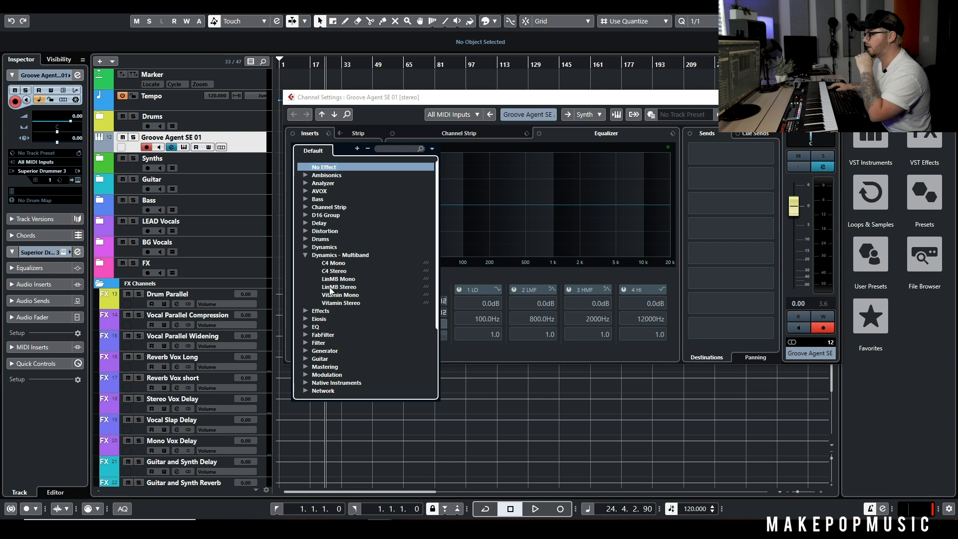
{"action": "scroll", "coordinate": [337, 289], "scroll_direction": "down", "scroll_amount": 2}
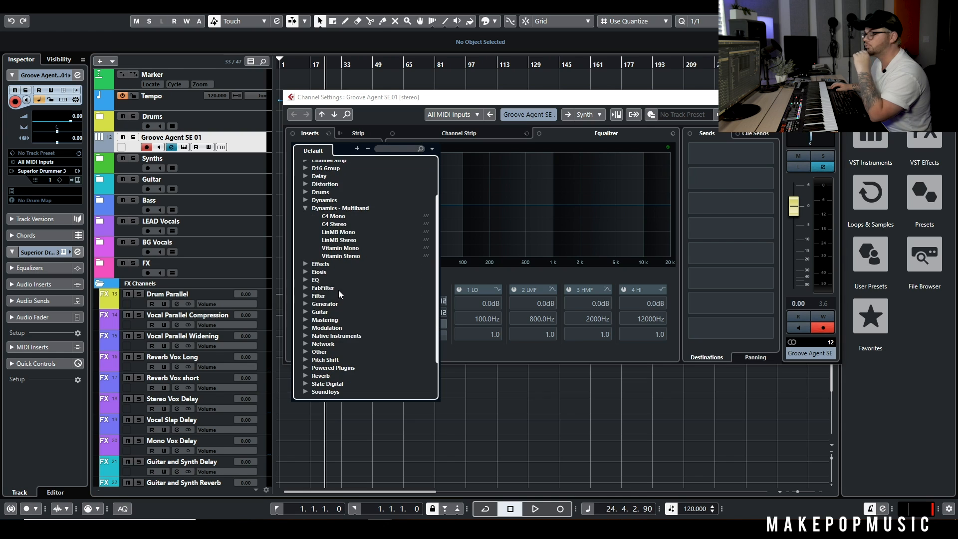
{"action": "left_click", "coordinate": [306, 264]}
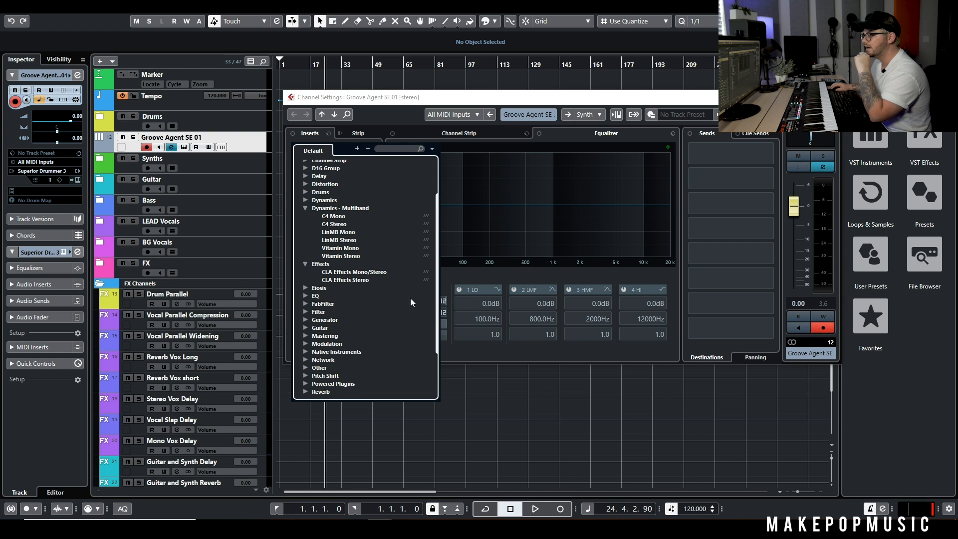
{"action": "scroll", "coordinate": [360, 274], "scroll_direction": "down", "scroll_amount": 3}
{"action": "left_click", "coordinate": [305, 230]}
{"action": "left_click", "coordinate": [305, 230]}
{"action": "left_click", "coordinate": [306, 230]}
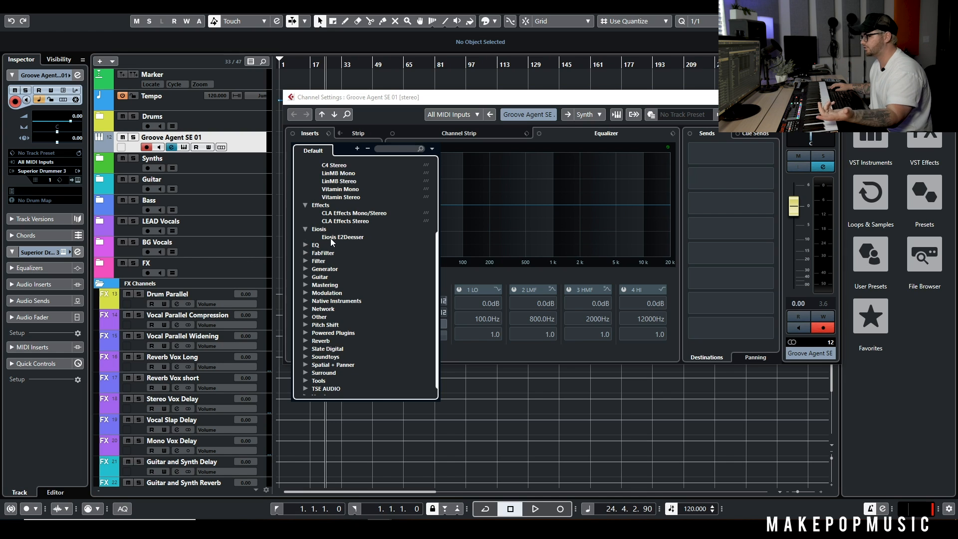
Look over the EQ category and load FabFilter Pro-Q into the first insert.
{"action": "left_click", "coordinate": [305, 244]}
{"action": "scroll", "coordinate": [330, 271], "scroll_direction": "down", "scroll_amount": 3}
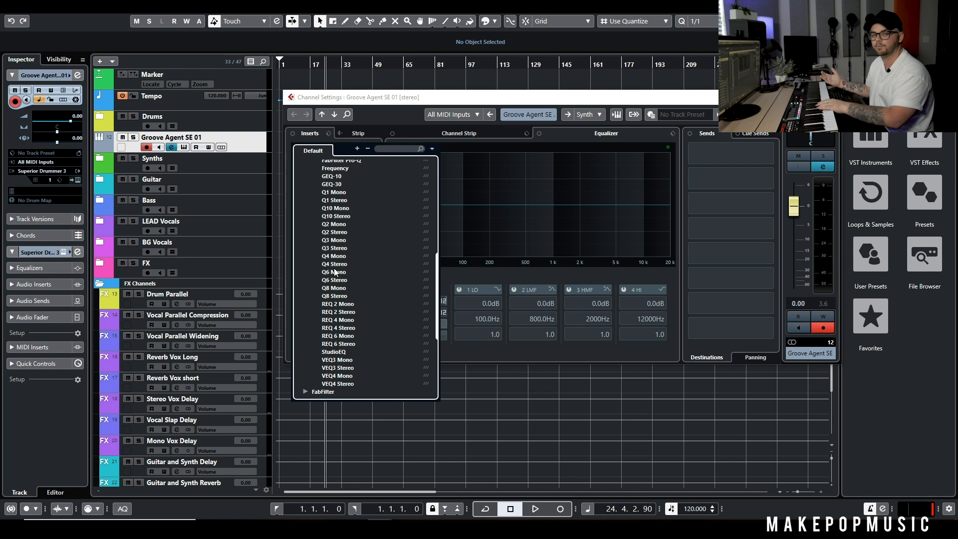
{"action": "scroll", "coordinate": [336, 272], "scroll_direction": "up", "scroll_amount": 4}
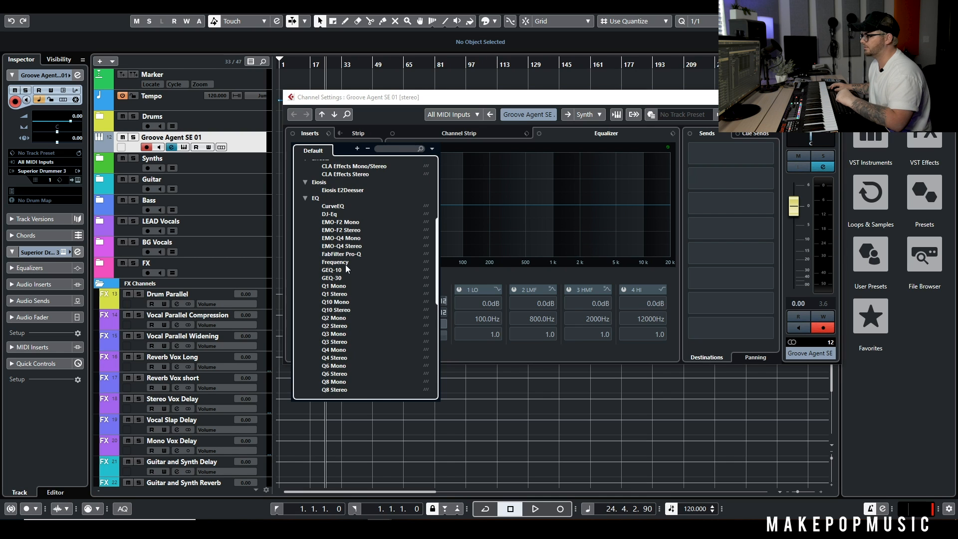
{"action": "left_click", "coordinate": [346, 254]}
Add a bell band in Pro-Q boosting about 5.6 dB near 235 Hz, and close and remove the plug-in.
{"action": "left_click", "coordinate": [532, 270]}
{"action": "left_click_drag", "start_coordinate": [531, 271], "coordinate": [542, 239]}
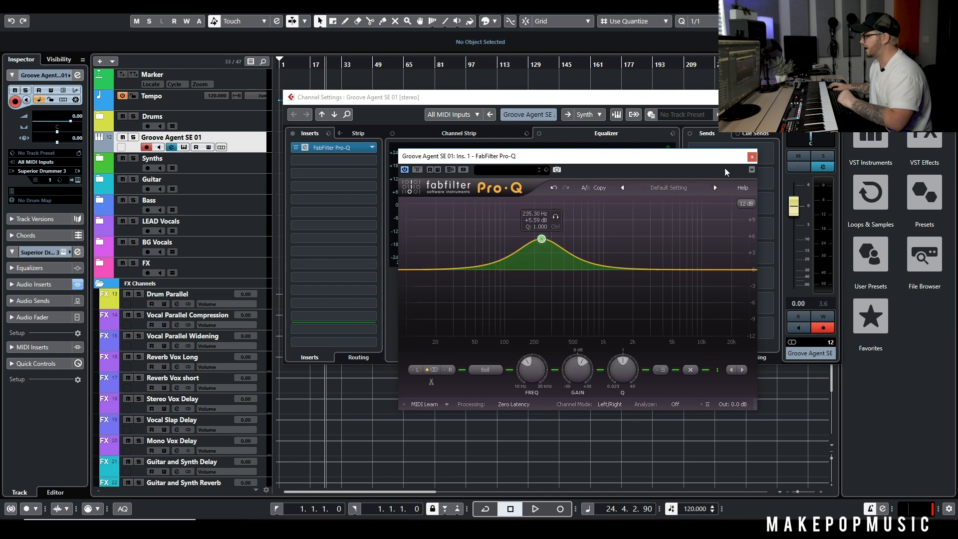
{"action": "left_click", "coordinate": [753, 161]}
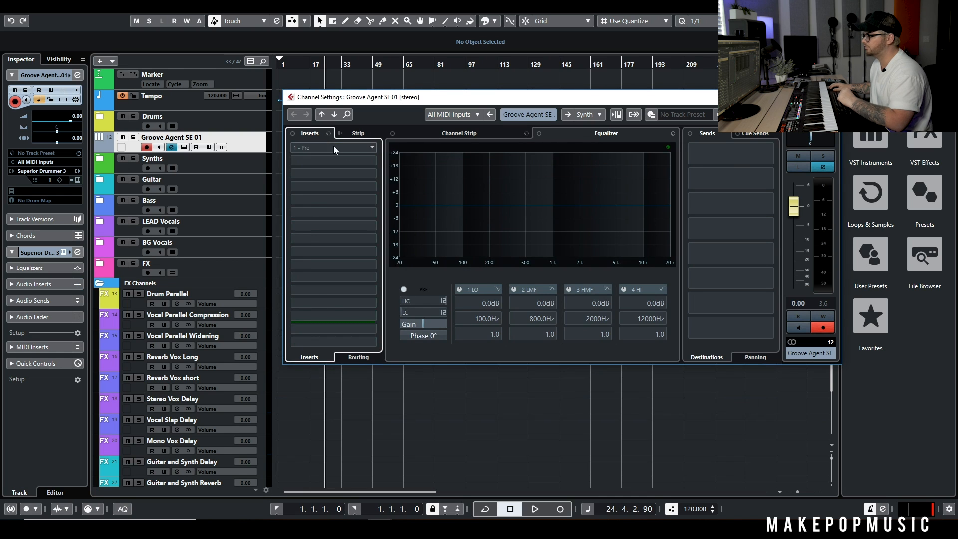
Load FabFilter Volcano 2 from the Filter category into the first insert, toggle its modulation section, and close its window.
{"action": "left_click", "coordinate": [334, 147]}
{"action": "scroll", "coordinate": [314, 313], "scroll_direction": "down", "scroll_amount": 2}
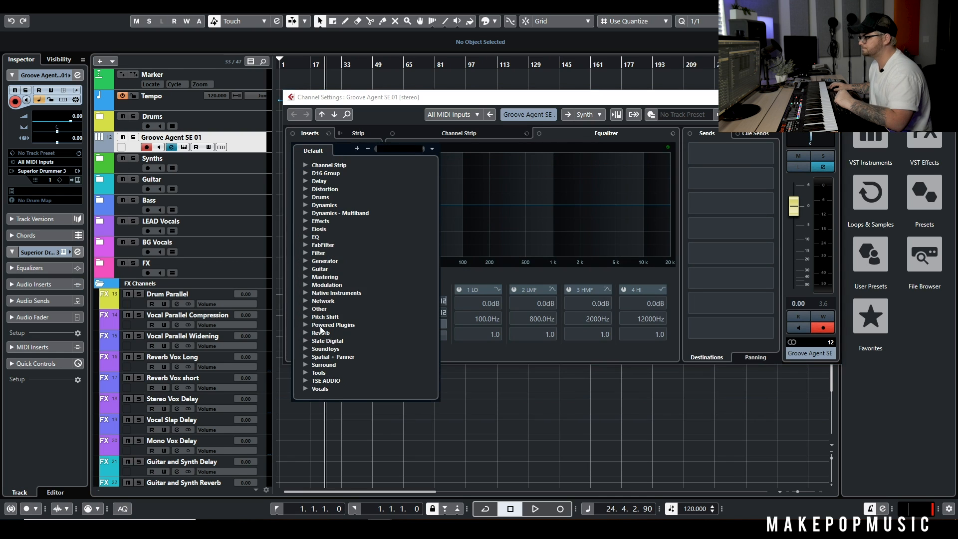
{"action": "left_click", "coordinate": [305, 253]}
{"action": "left_click", "coordinate": [305, 253]}
{"action": "left_click", "coordinate": [305, 254]}
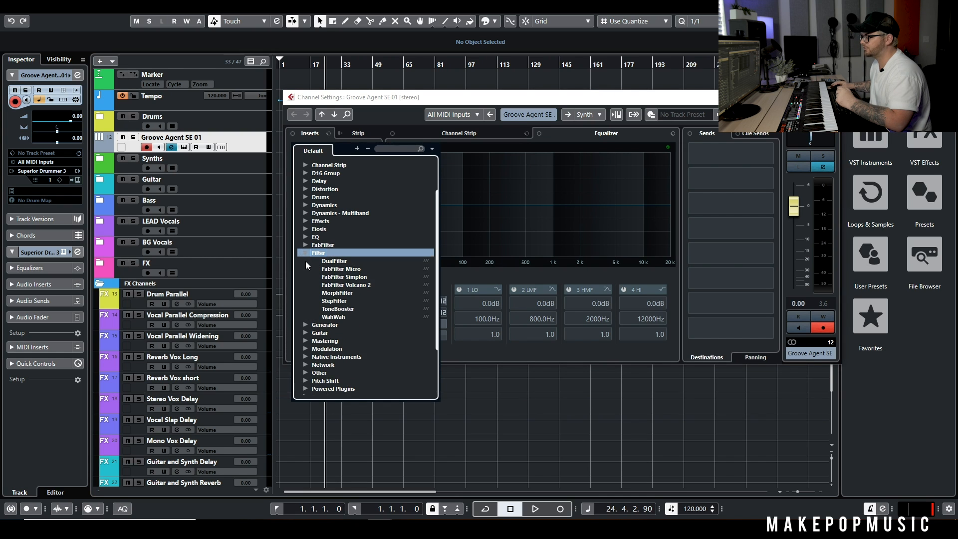
{"action": "left_click", "coordinate": [340, 285]}
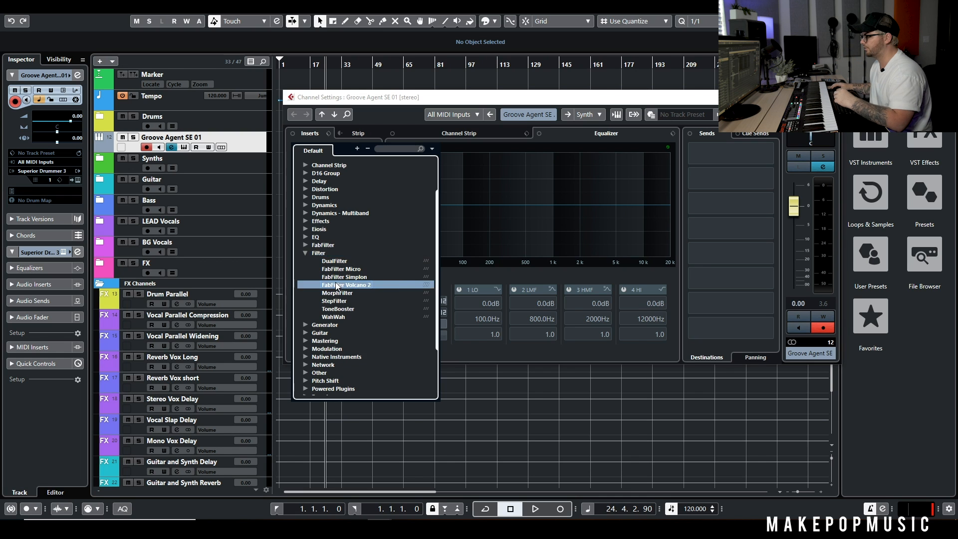
{"action": "left_click", "coordinate": [472, 336]}
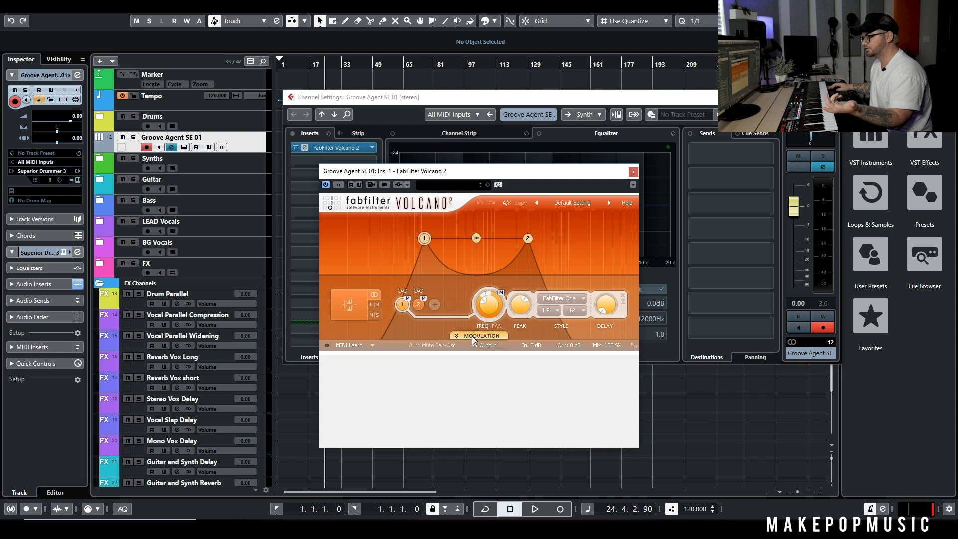
{"action": "left_click", "coordinate": [633, 172]}
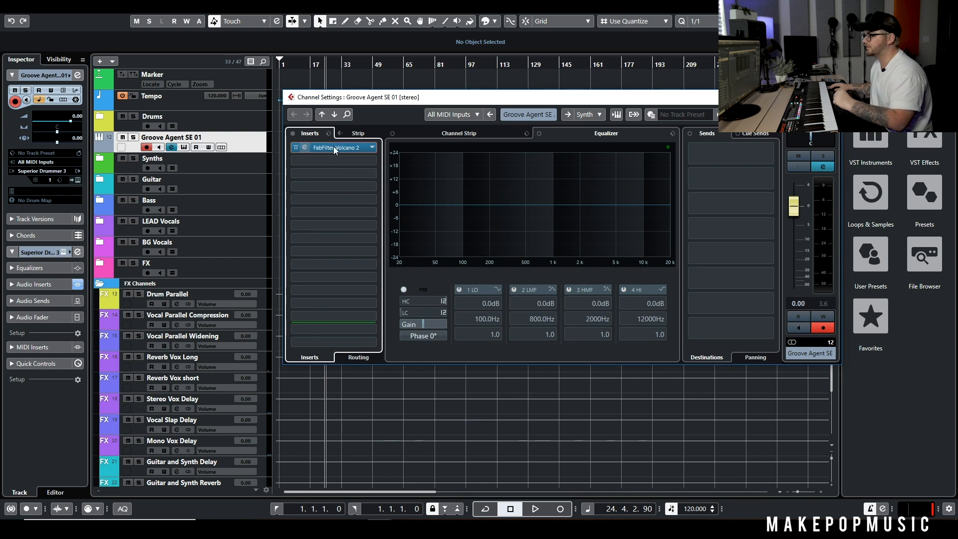
Look over the Generator, Guitar and Mastering categories in the first insert's effect list.
{"action": "left_click", "coordinate": [349, 150]}
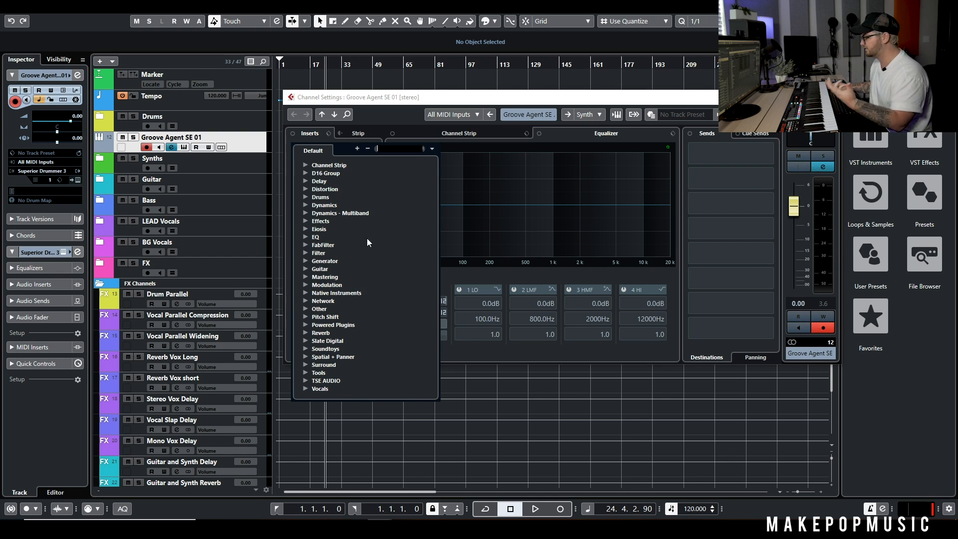
{"action": "left_click", "coordinate": [304, 261]}
{"action": "left_click", "coordinate": [304, 261]}
{"action": "left_click", "coordinate": [307, 269]}
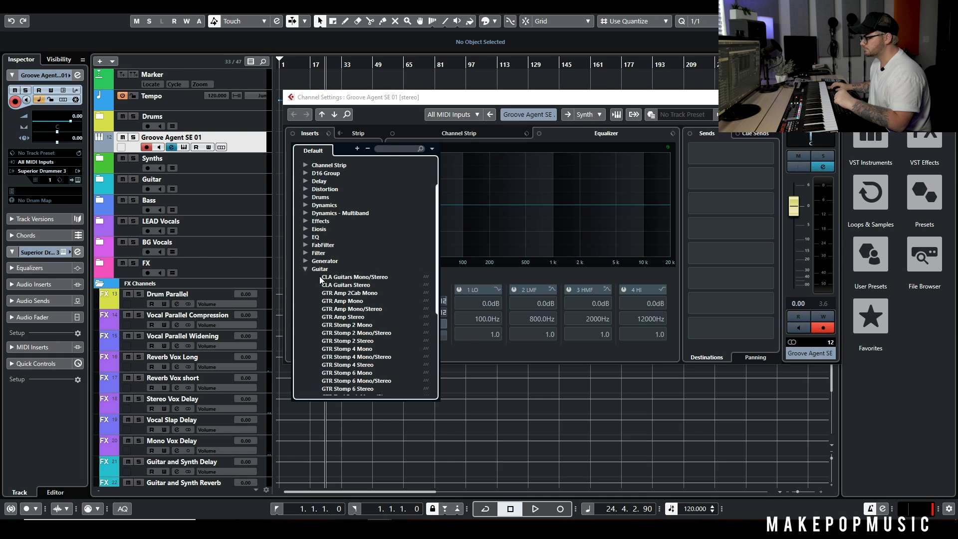
{"action": "scroll", "coordinate": [349, 265], "scroll_direction": "down", "scroll_amount": 2}
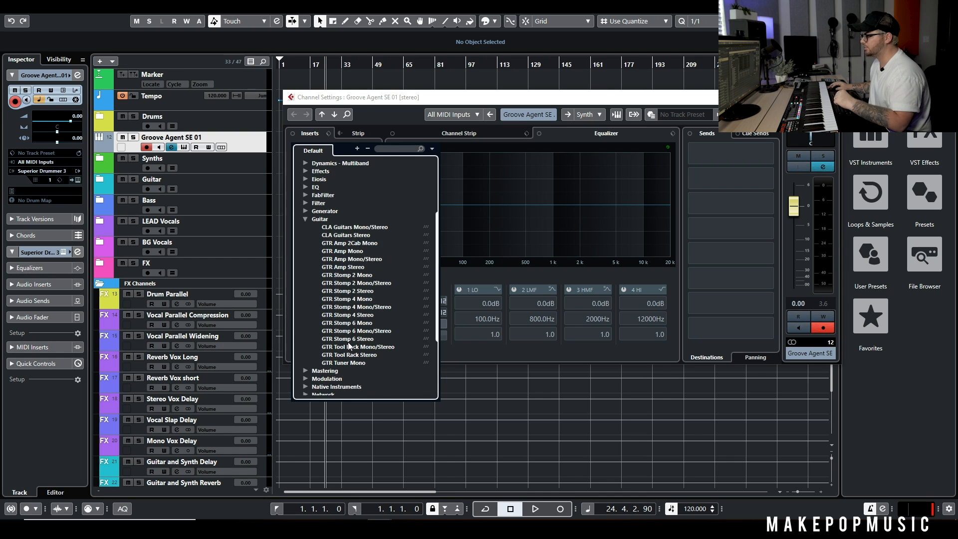
{"action": "left_click", "coordinate": [305, 219]}
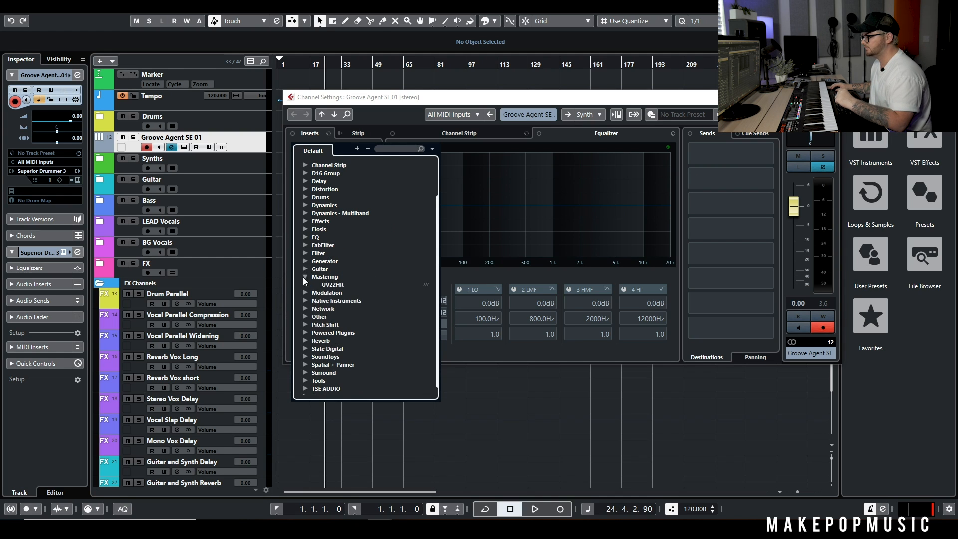
Look over the Modulation category and load Rotary into the first insert.
{"action": "left_click", "coordinate": [305, 284]}
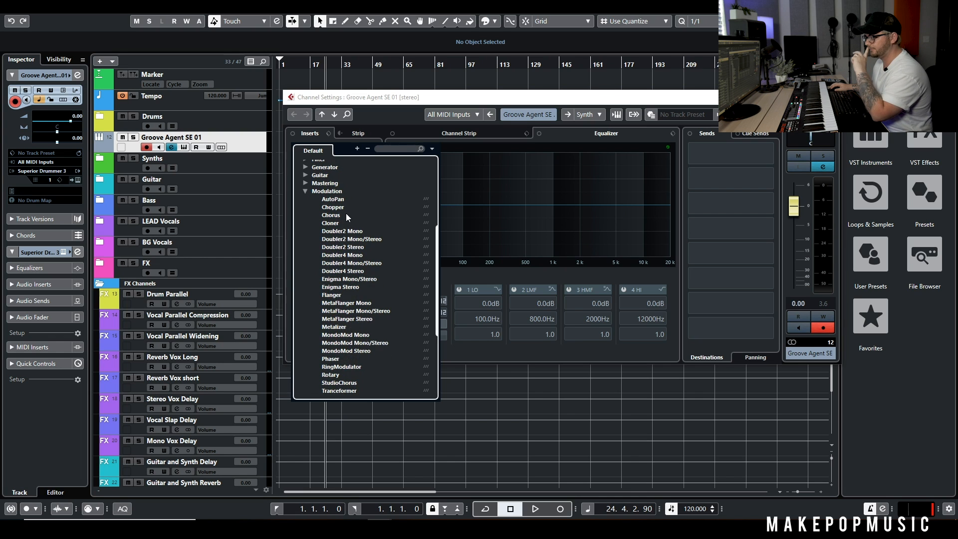
{"action": "scroll", "coordinate": [345, 220], "scroll_direction": "down", "scroll_amount": 2}
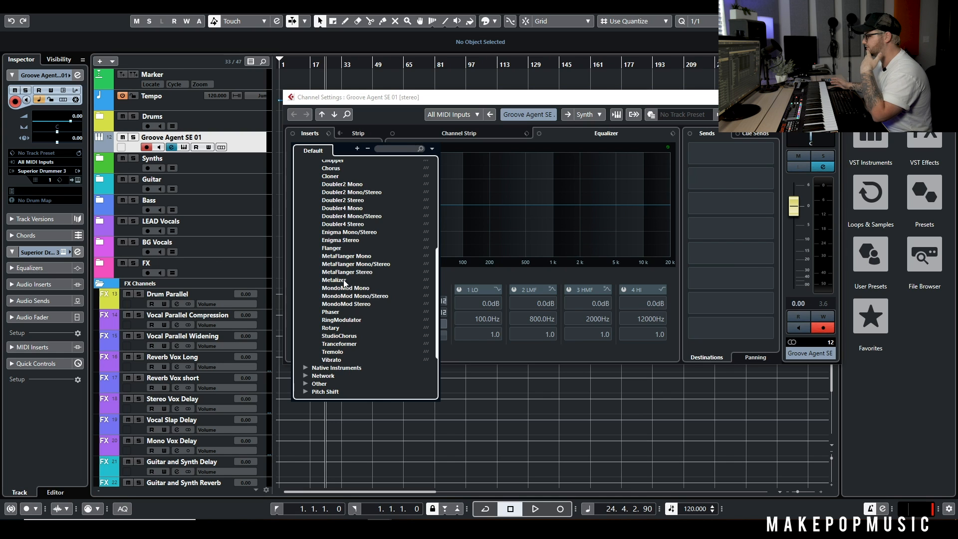
{"action": "scroll", "coordinate": [330, 285], "scroll_direction": "down", "scroll_amount": 2}
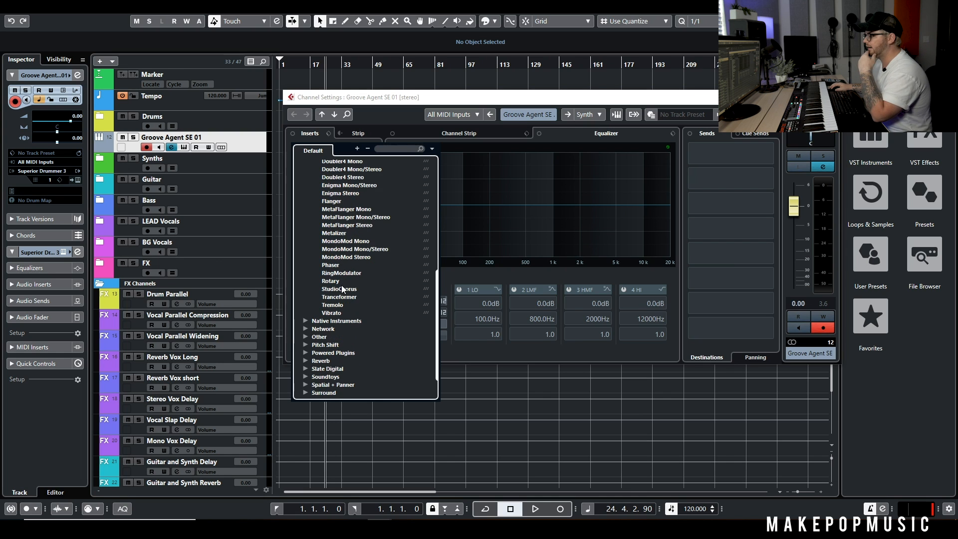
{"action": "left_click", "coordinate": [339, 282]}
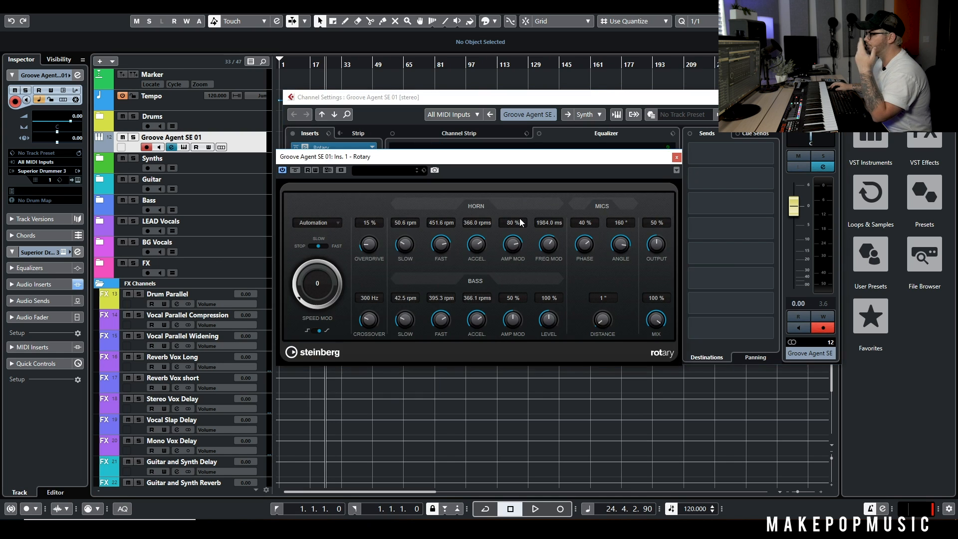
Close the Rotary window and remove the effect from the first insert.
{"action": "left_click", "coordinate": [677, 159]}
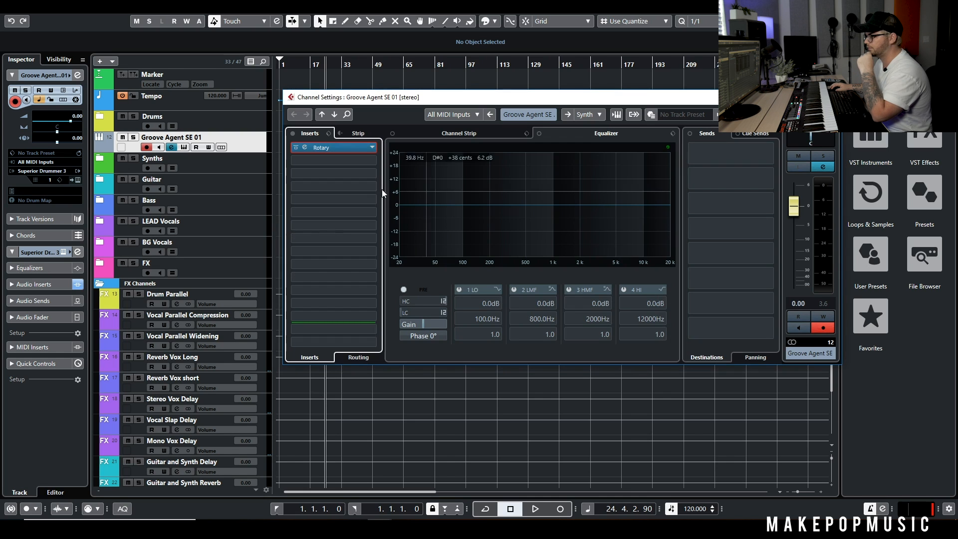
{"action": "left_click_drag", "start_coordinate": [339, 149], "coordinate": [410, 163]}
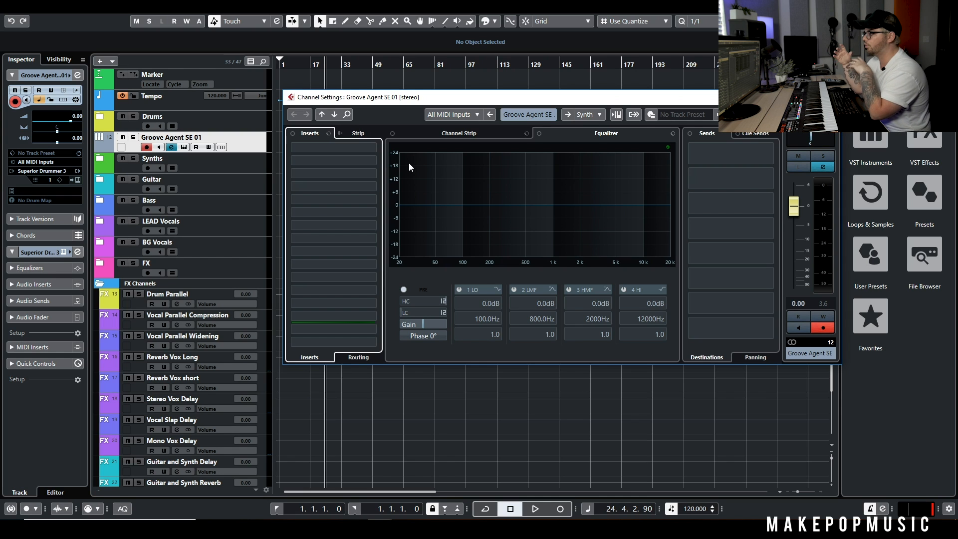
Look over the Modulation and Native Instruments categories in the first insert's effect list.
{"action": "left_click", "coordinate": [328, 147]}
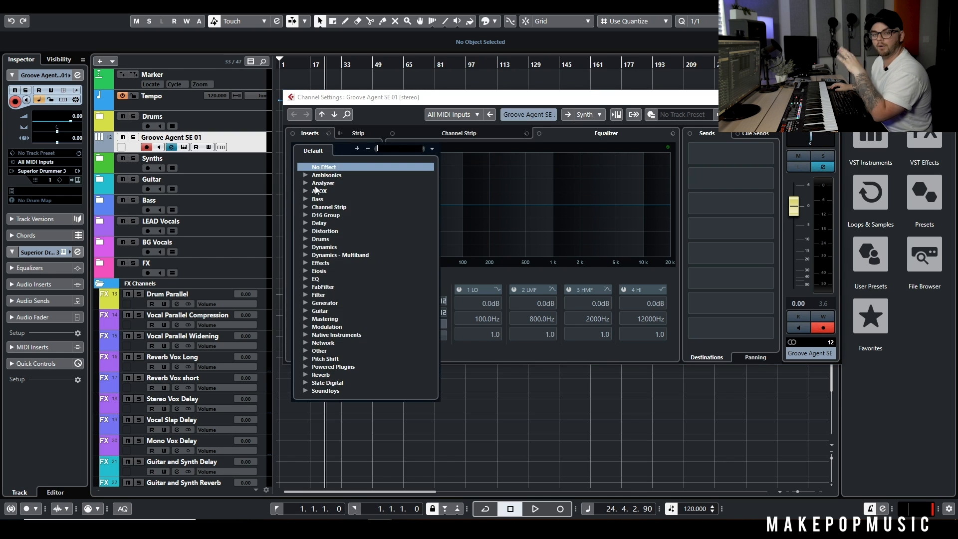
{"action": "scroll", "coordinate": [351, 257], "scroll_direction": "down", "scroll_amount": 2}
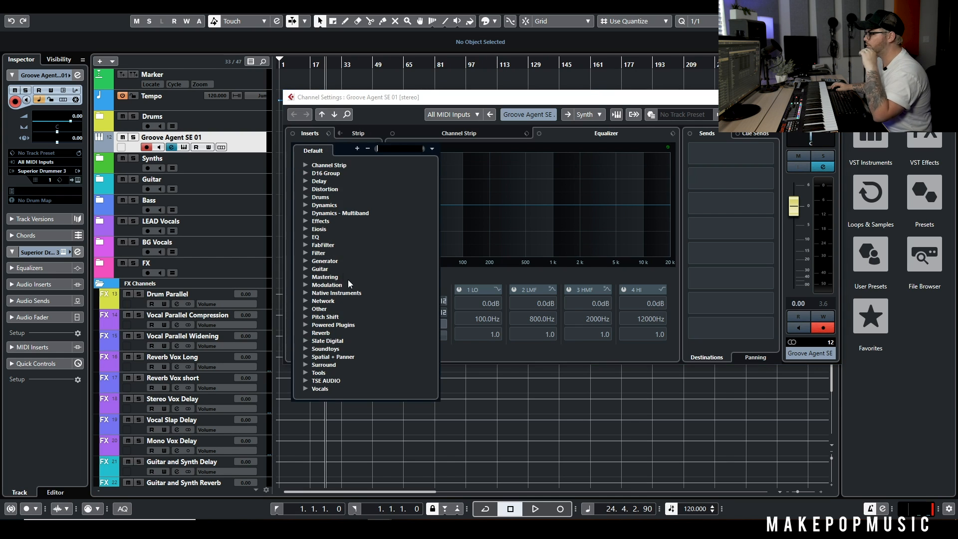
{"action": "left_click", "coordinate": [305, 285]}
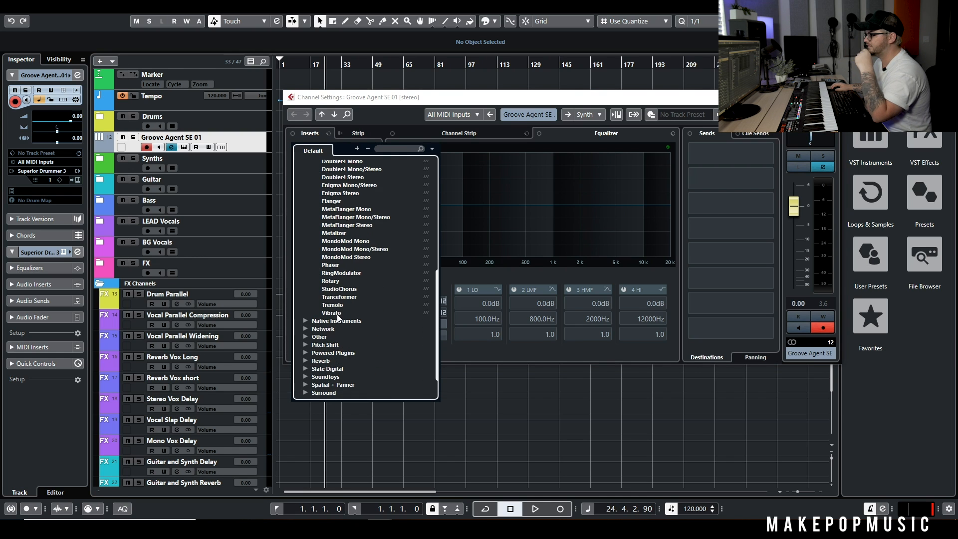
{"action": "scroll", "coordinate": [338, 318], "scroll_direction": "down", "scroll_amount": 1}
{"action": "left_click", "coordinate": [315, 294]}
{"action": "left_click", "coordinate": [317, 293]}
{"action": "scroll", "coordinate": [352, 306], "scroll_direction": "down", "scroll_amount": 5}
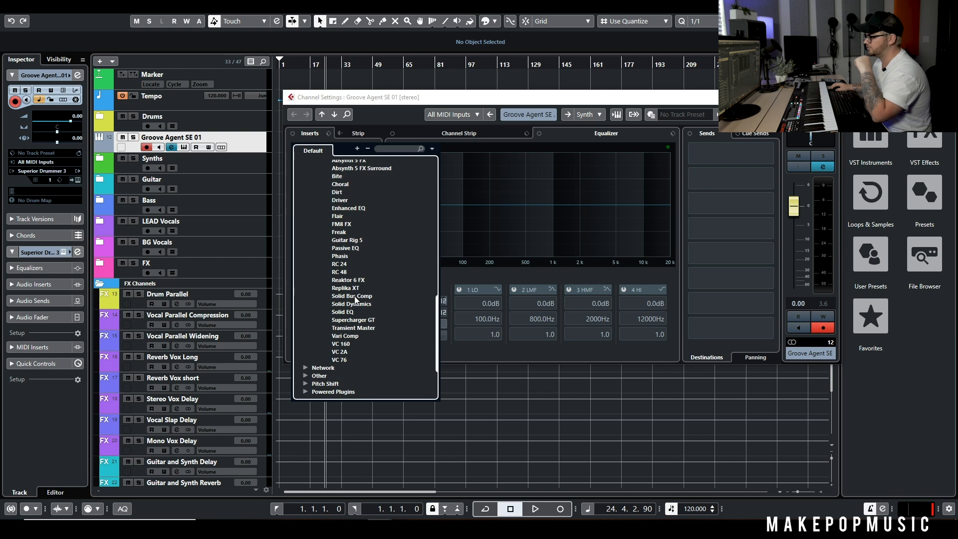
{"action": "scroll", "coordinate": [356, 299], "scroll_direction": "up", "scroll_amount": 2}
{"action": "scroll", "coordinate": [346, 264], "scroll_direction": "down", "scroll_amount": 2}
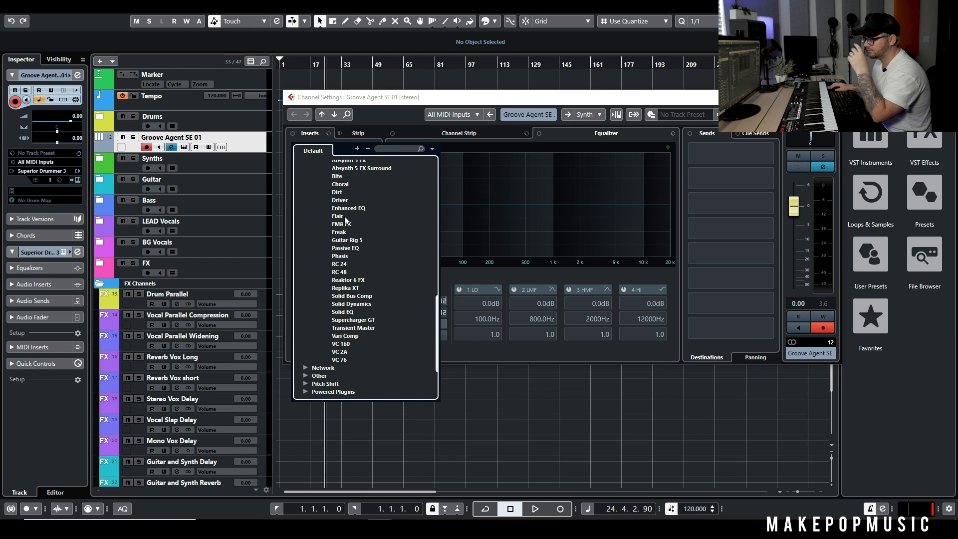
{"action": "scroll", "coordinate": [347, 224], "scroll_direction": "up", "scroll_amount": 2}
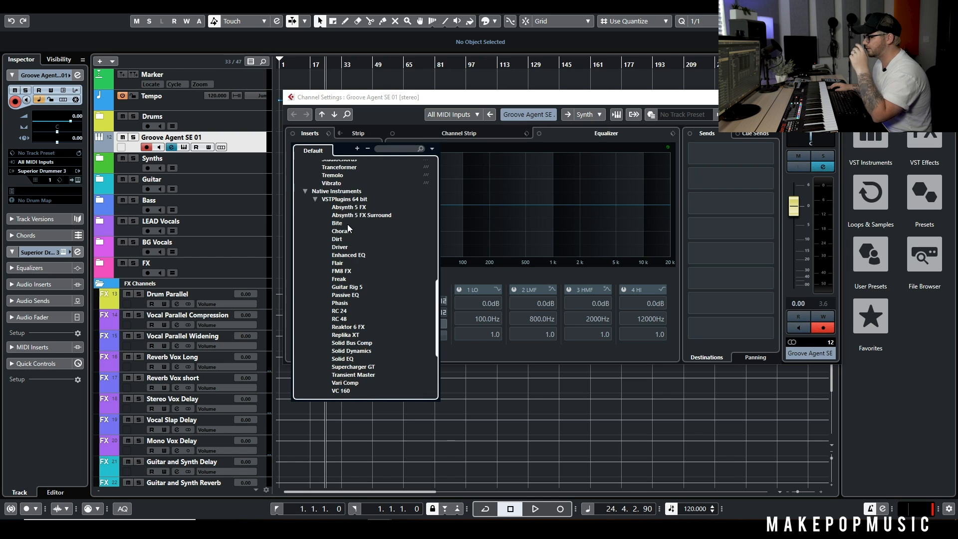
{"action": "left_click", "coordinate": [315, 199]}
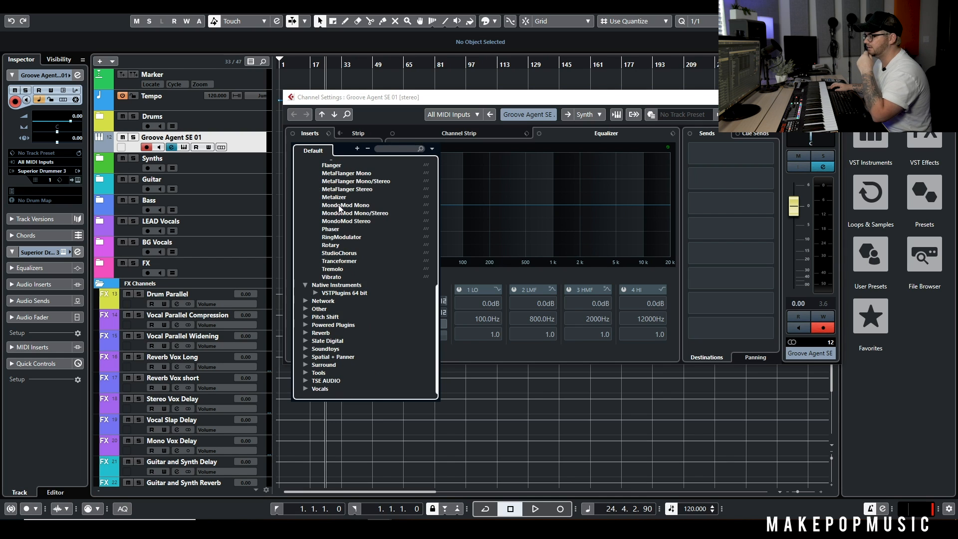
{"action": "scroll", "coordinate": [344, 220], "scroll_direction": "down", "scroll_amount": 2}
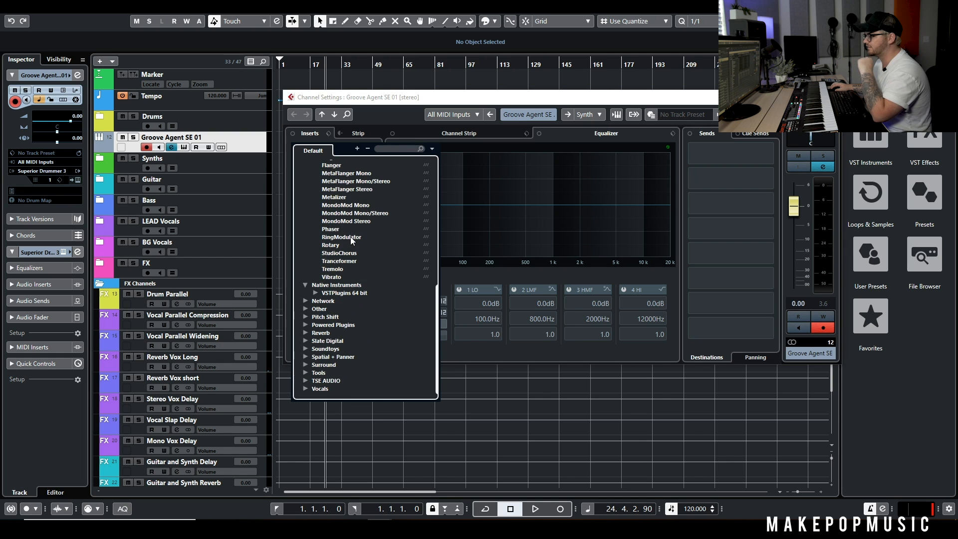
Load CamelCrusher from the Other category into the first insert, and close and remove the plug-in.
{"action": "left_click", "coordinate": [306, 309]}
{"action": "scroll", "coordinate": [345, 300], "scroll_direction": "down", "scroll_amount": 4}
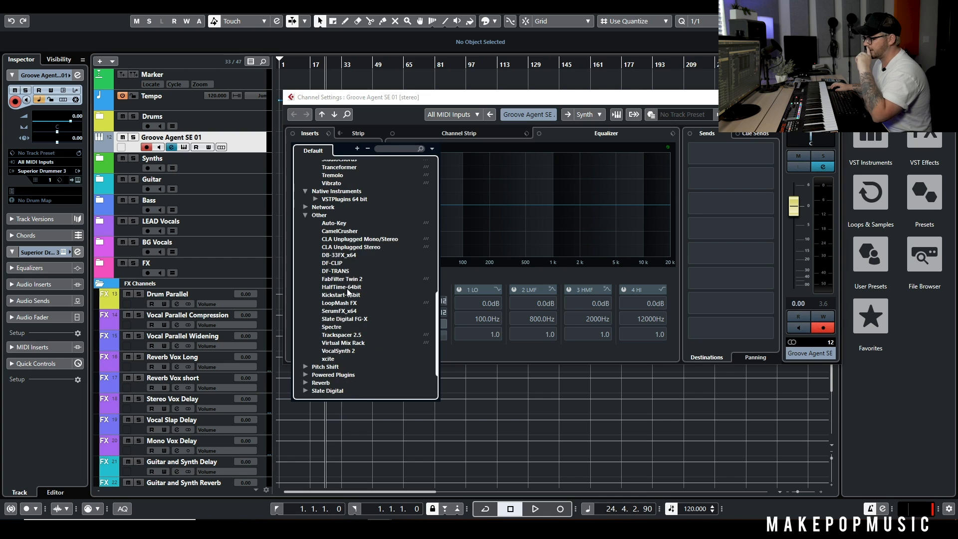
{"action": "left_click", "coordinate": [351, 232]}
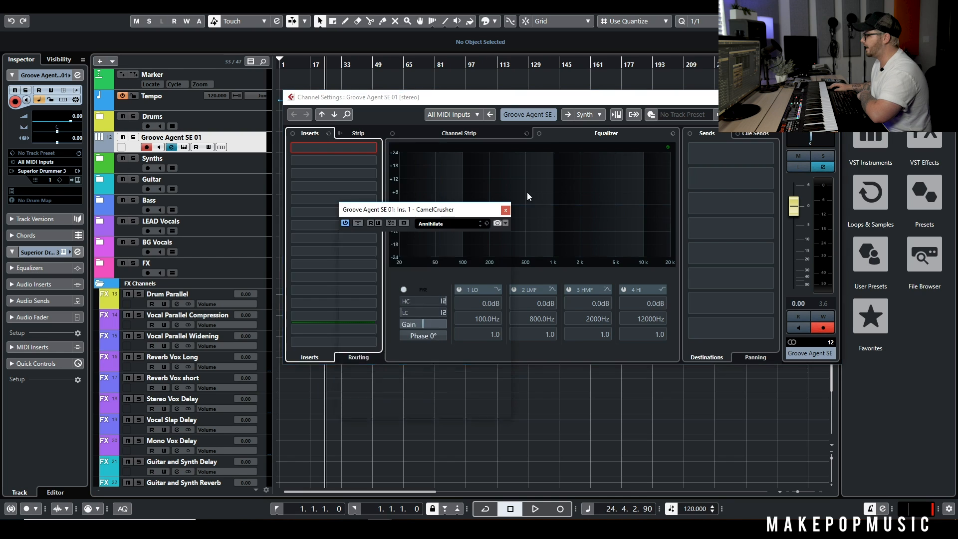
{"action": "left_click", "coordinate": [505, 210]}
{"action": "left_click_drag", "start_coordinate": [357, 150], "coordinate": [444, 163]}
Load HalfTime-64bit from the Other category into the first insert and close its window.
{"action": "left_click", "coordinate": [363, 147]}
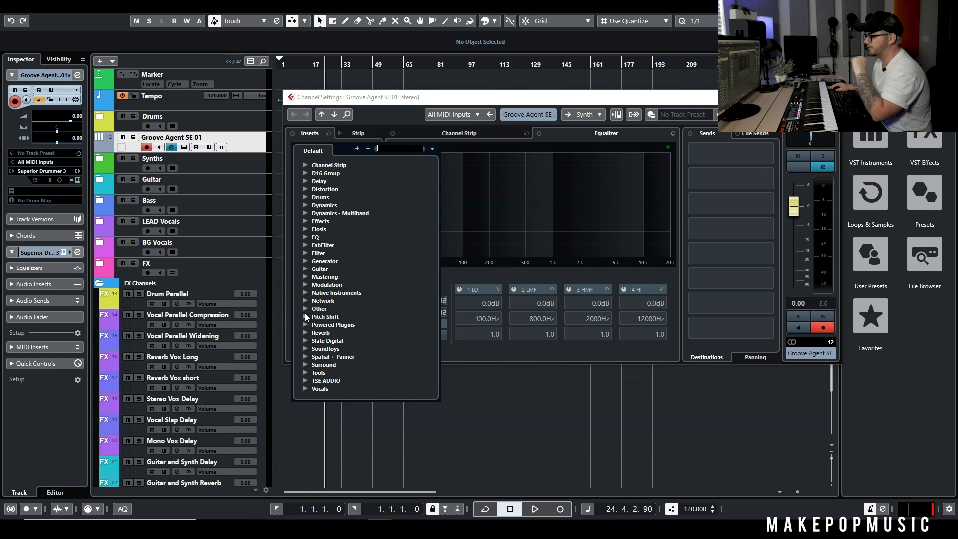
{"action": "left_click", "coordinate": [306, 309]}
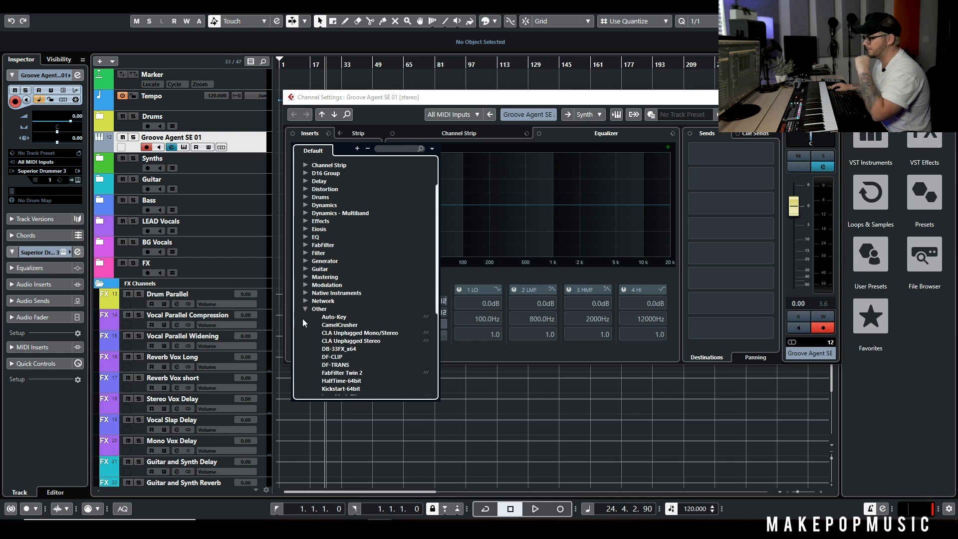
{"action": "scroll", "coordinate": [303, 318], "scroll_direction": "down", "scroll_amount": 6}
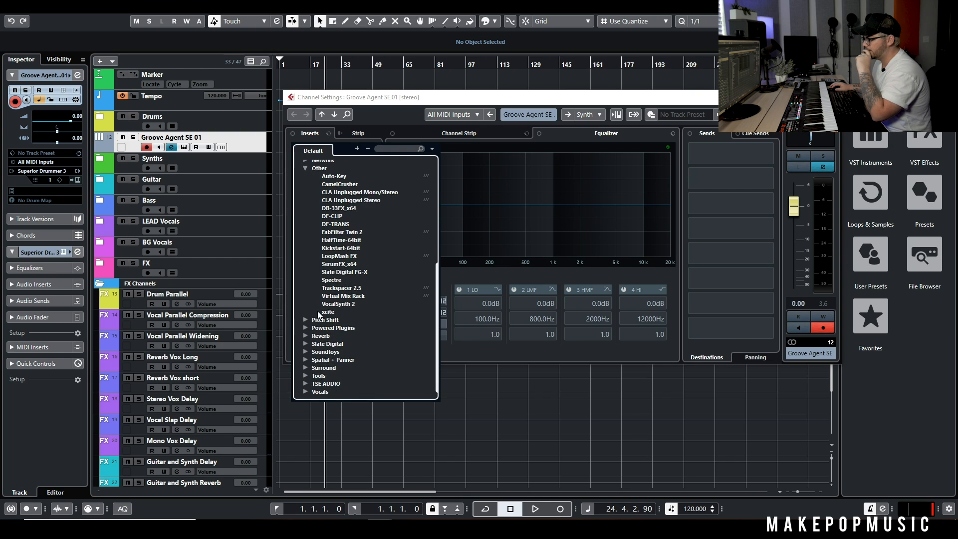
{"action": "double_click", "coordinate": [350, 241]}
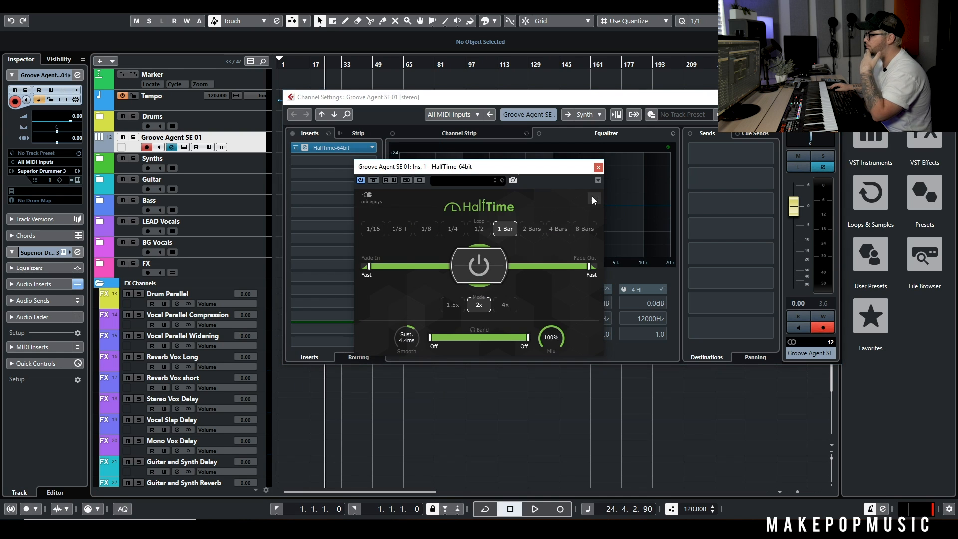
{"action": "left_click", "coordinate": [601, 167]}
{"action": "mouse_move", "coordinate": [345, 148]}
{"action": "left_mouse_down"}
{"action": "mouse_move", "coordinate": [420, 157]}
{"action": "mouse_move", "coordinate": [348, 156]}
{"action": "left_mouse_up"}
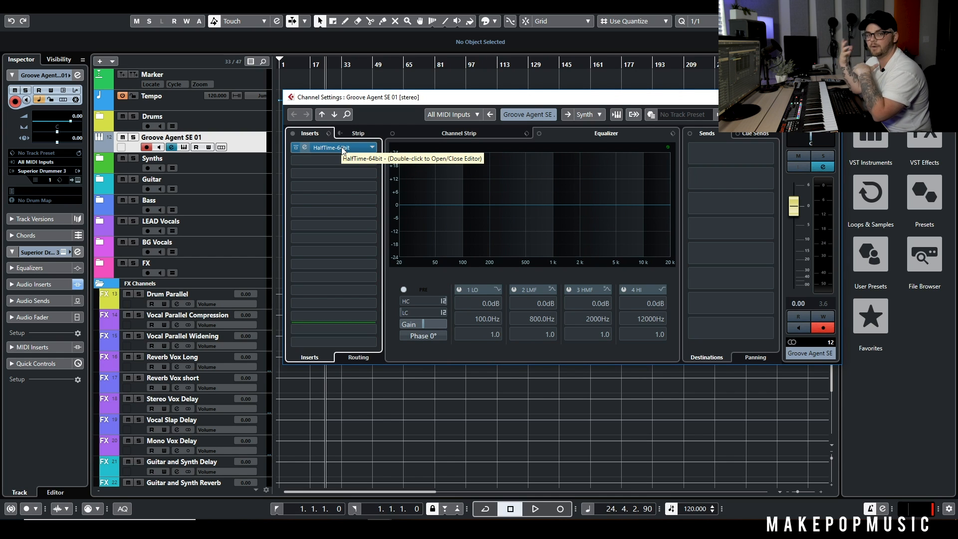
Reopen HalfTime, set its Mix to 50%, and close its window.
{"action": "double_click", "coordinate": [344, 148]}
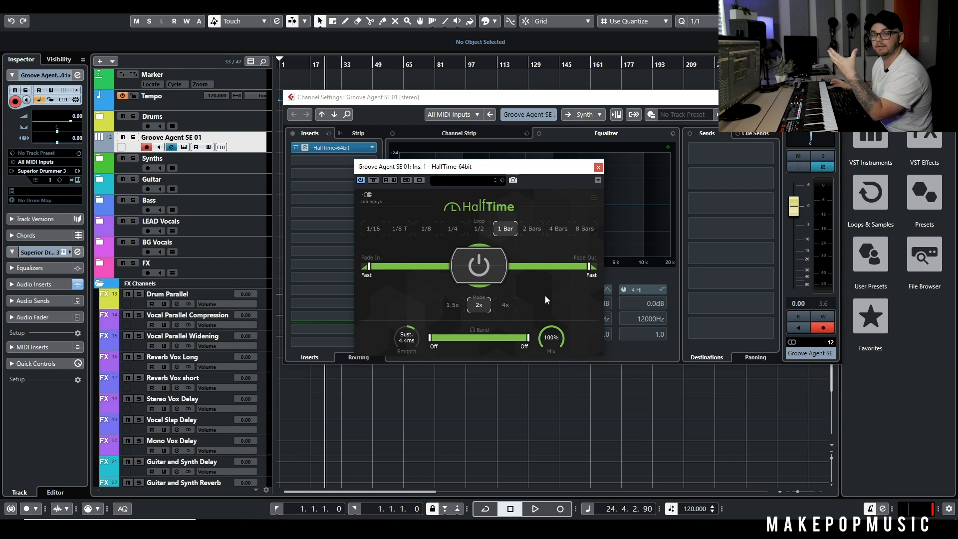
{"action": "left_click_drag", "start_coordinate": [551, 338], "coordinate": [552, 367]}
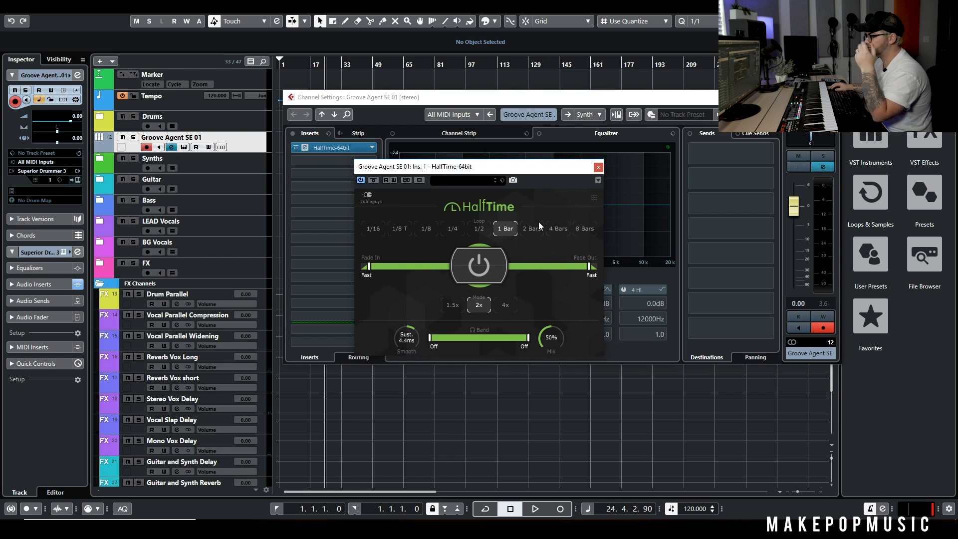
{"action": "left_click", "coordinate": [598, 167]}
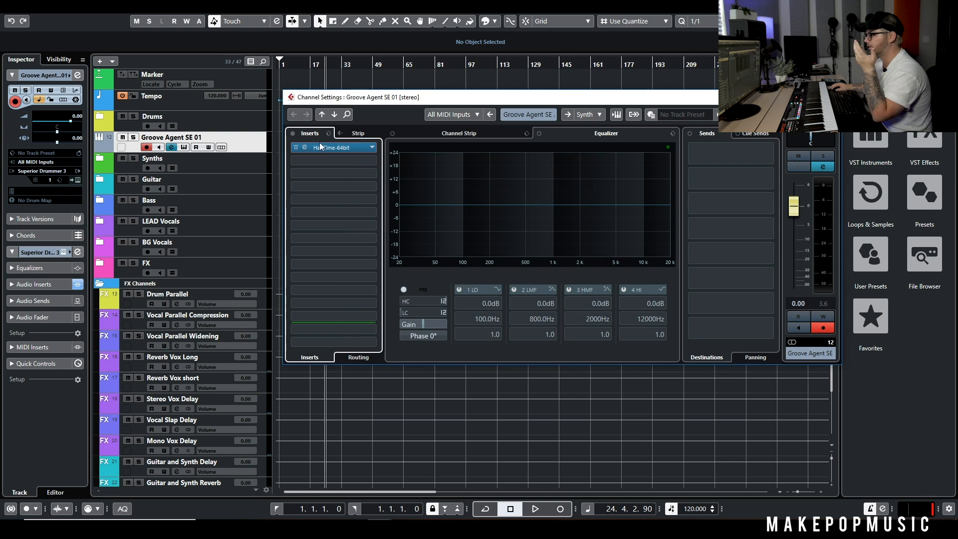
Remove HalfTime from the first insert and load Kickstart-64bit from the Other category in its place.
{"action": "left_click", "coordinate": [352, 160]}
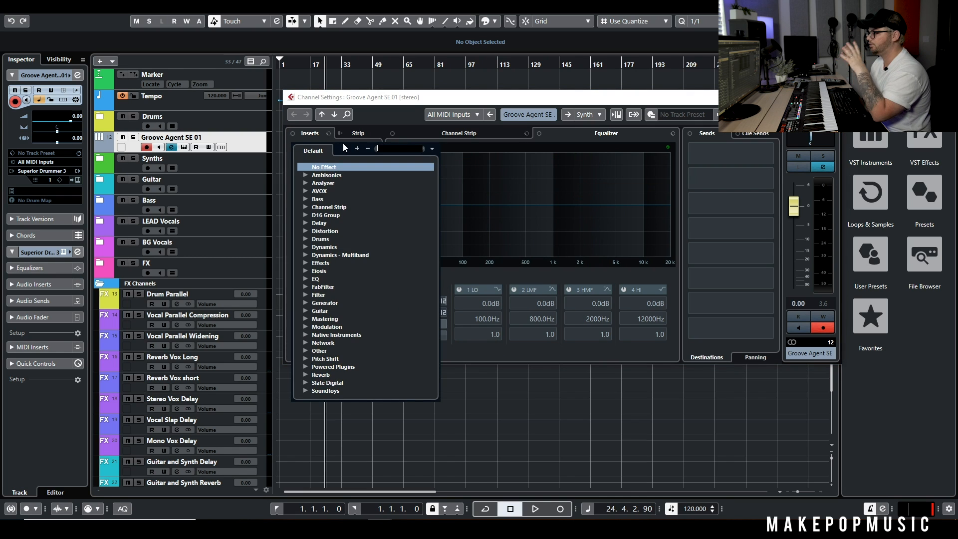
{"action": "scroll", "coordinate": [339, 307], "scroll_direction": "down", "scroll_amount": 2}
{"action": "left_click", "coordinate": [312, 310]}
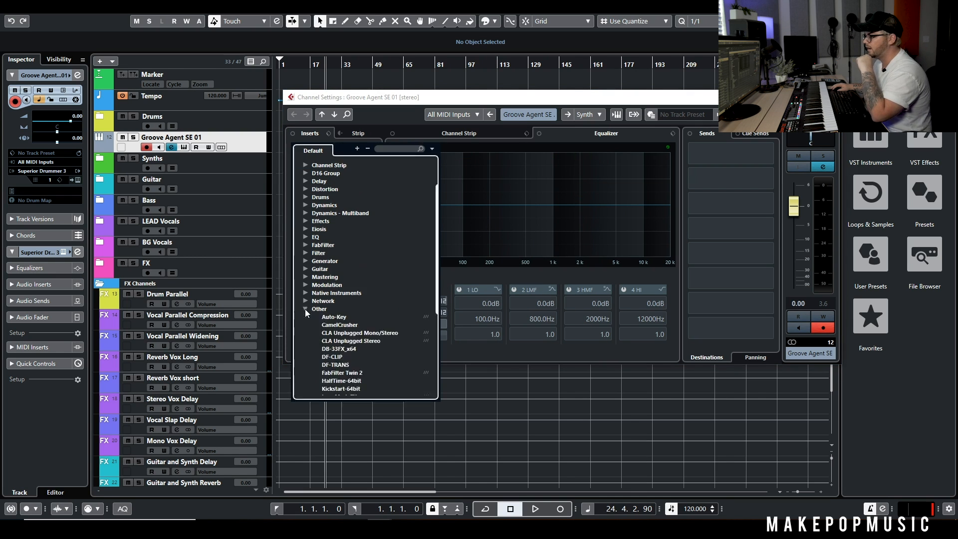
{"action": "scroll", "coordinate": [335, 299], "scroll_direction": "down", "scroll_amount": 4}
{"action": "left_click", "coordinate": [337, 295]}
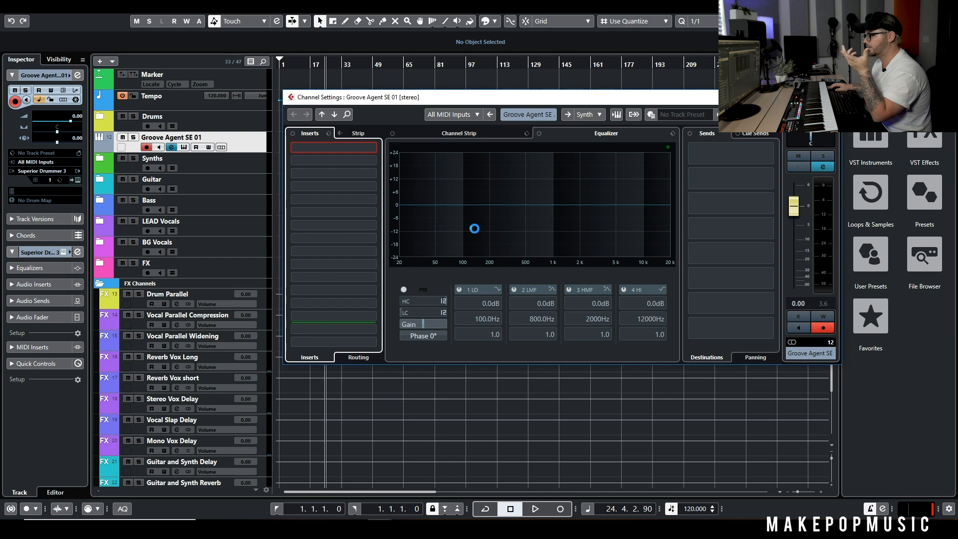
Try Kickstart's note rates and curve shapes, ending on 1/1 with the Quick Chain curve, and close and remove the plug-in.
{"action": "left_click", "coordinate": [473, 207]}
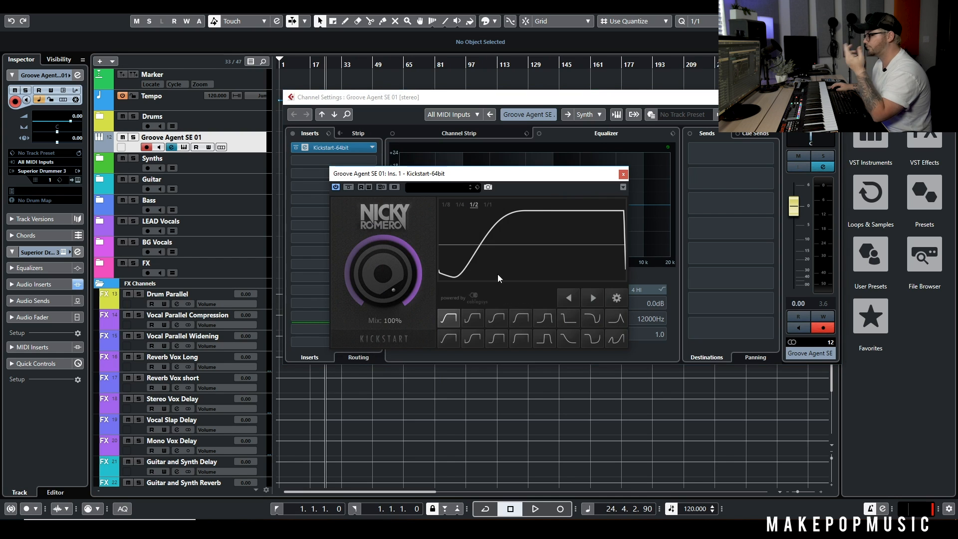
{"action": "left_click", "coordinate": [525, 318]}
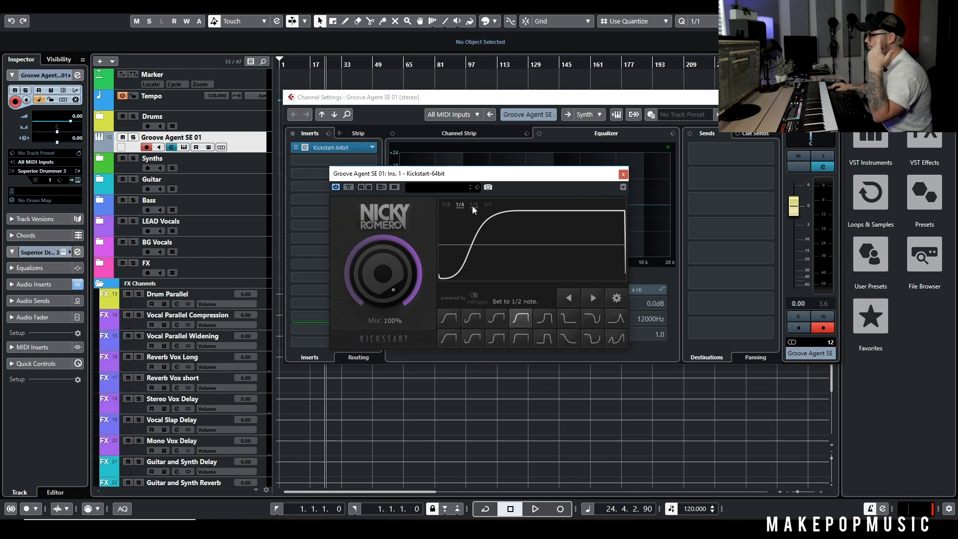
{"action": "left_click", "coordinate": [487, 206]}
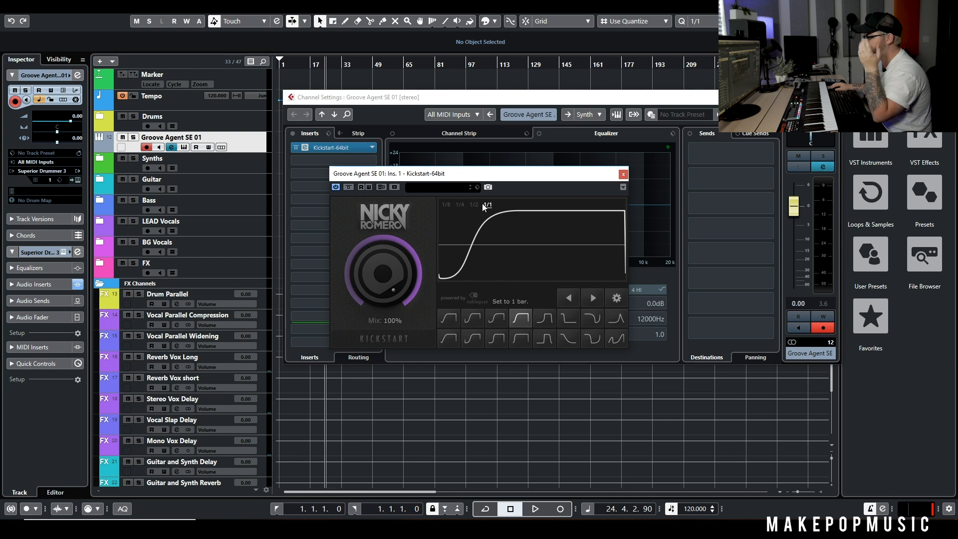
{"action": "left_click", "coordinate": [548, 326]}
{"action": "left_click", "coordinate": [598, 333]}
{"action": "left_click", "coordinate": [617, 336]}
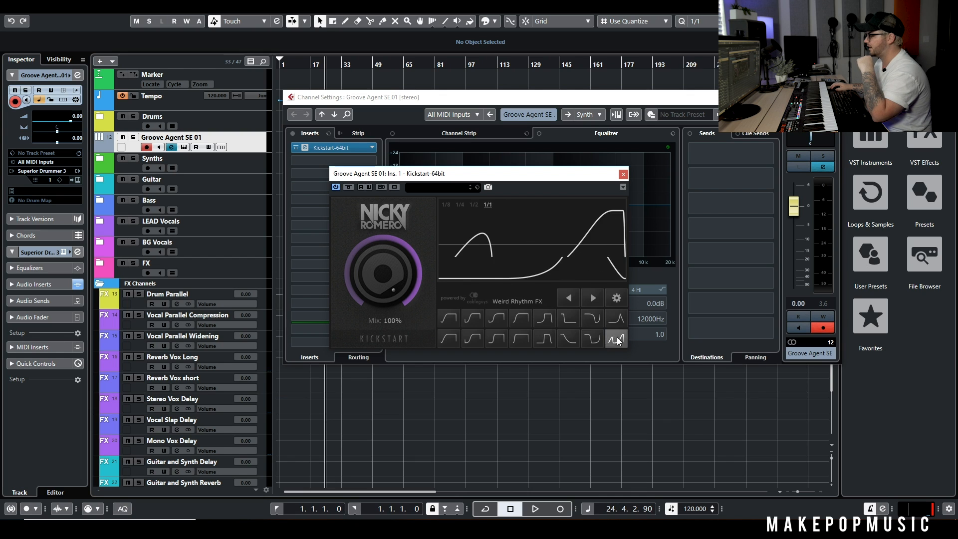
{"action": "left_click", "coordinate": [454, 334]}
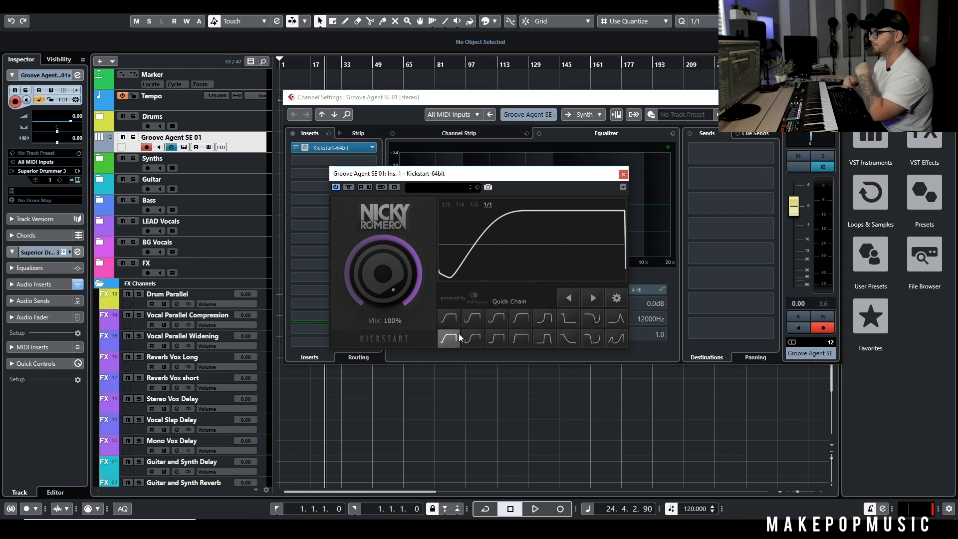
{"action": "left_click", "coordinate": [623, 173]}
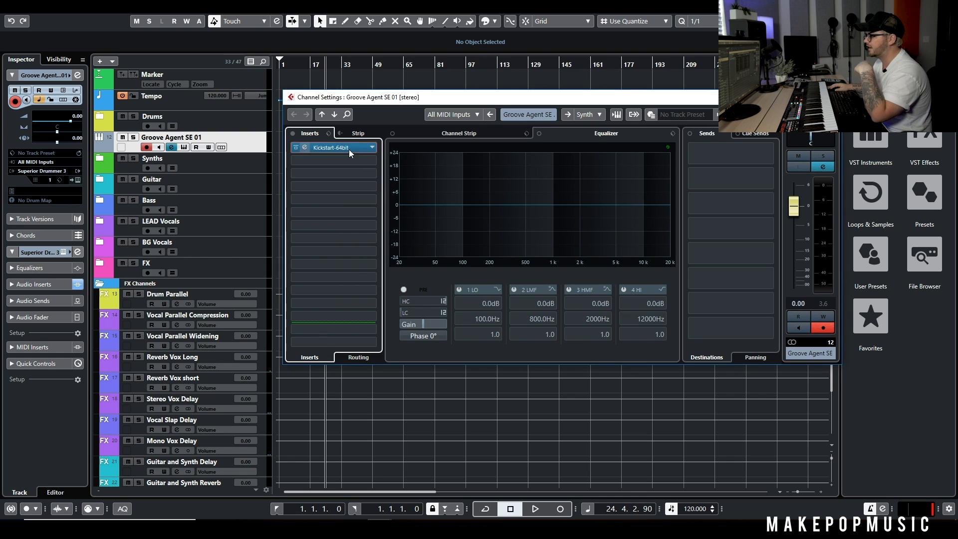
{"action": "left_click_drag", "start_coordinate": [349, 148], "coordinate": [382, 149]}
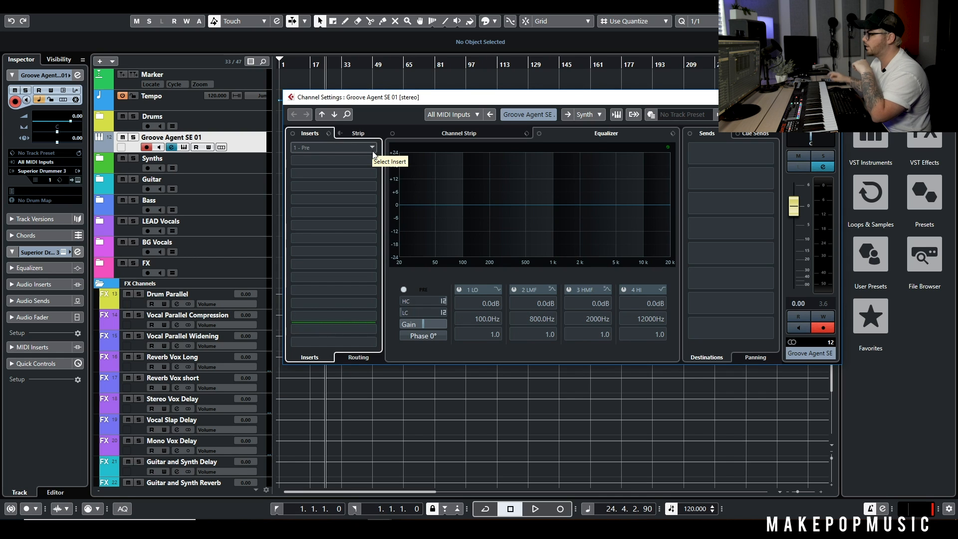
Load Trackspacer 2.5 from the Other category into the first insert.
{"action": "left_click", "coordinate": [357, 149]}
{"action": "scroll", "coordinate": [350, 289], "scroll_direction": "down", "scroll_amount": 3}
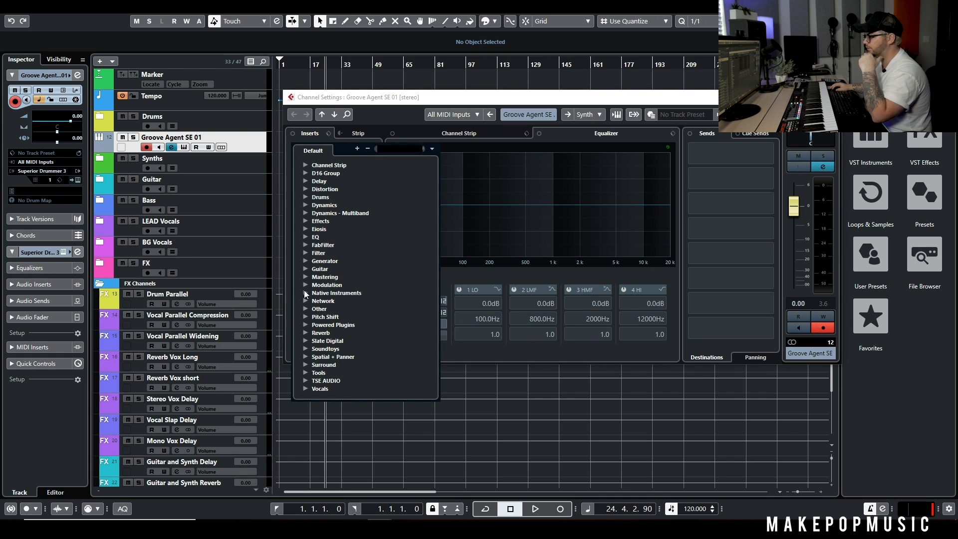
{"action": "left_click", "coordinate": [306, 309]}
{"action": "double_click", "coordinate": [348, 288]}
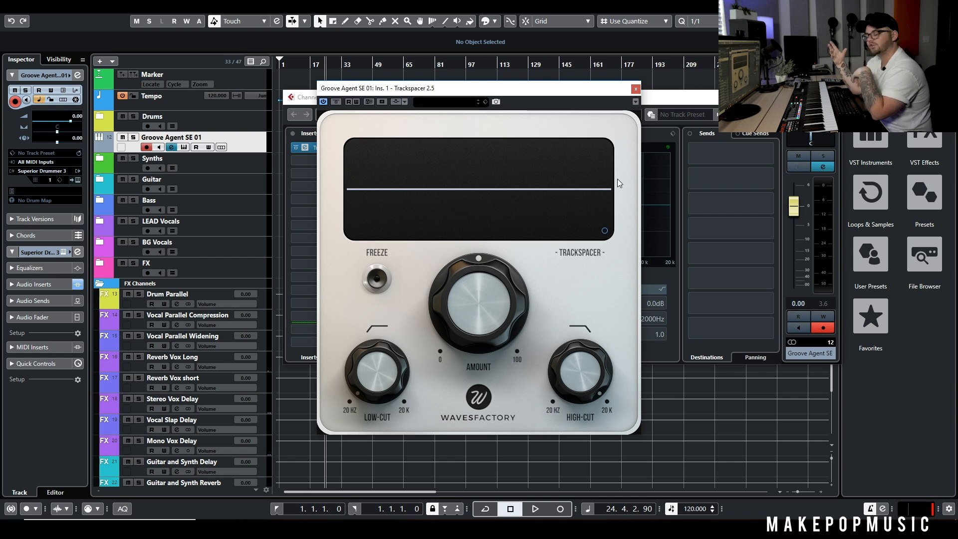
Lower Trackspacer's Amount, raise its Low-Cut, reduce its High-Cut to about 4529 Hz, and close and remove the plug-in.
{"action": "left_click_drag", "start_coordinate": [457, 291], "coordinate": [455, 313]}
{"action": "left_click_drag", "start_coordinate": [387, 379], "coordinate": [394, 349]}
{"action": "left_click_drag", "start_coordinate": [572, 382], "coordinate": [570, 413]}
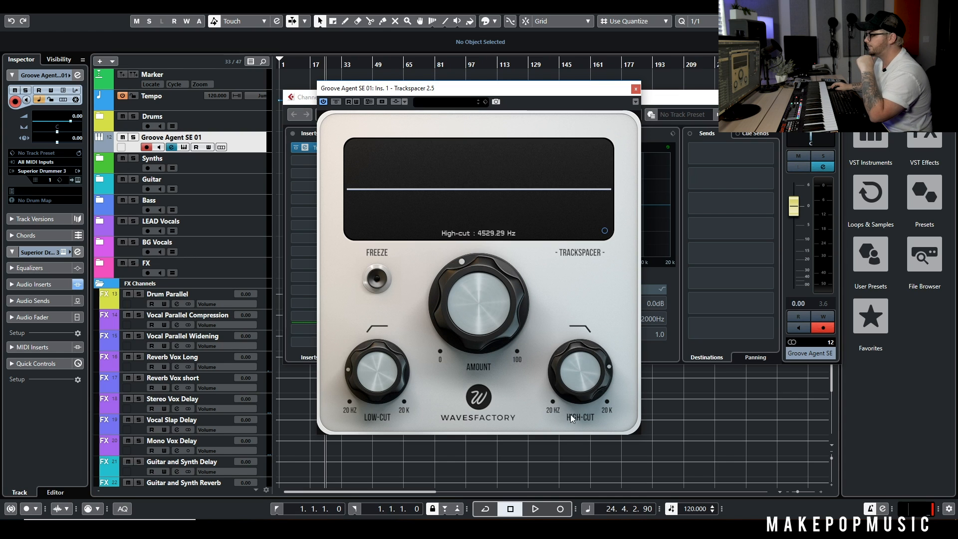
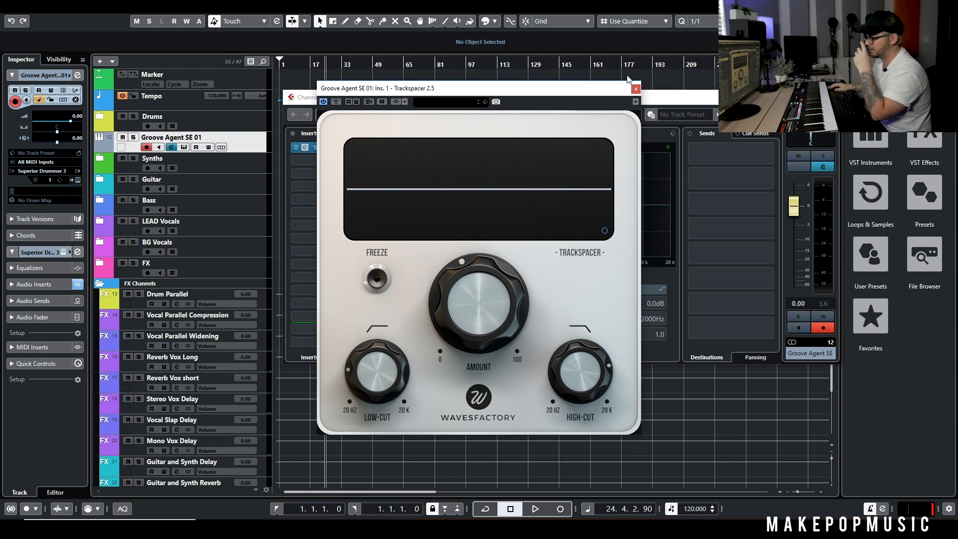
{"action": "left_click", "coordinate": [636, 89]}
{"action": "left_click_drag", "start_coordinate": [358, 149], "coordinate": [439, 170]}
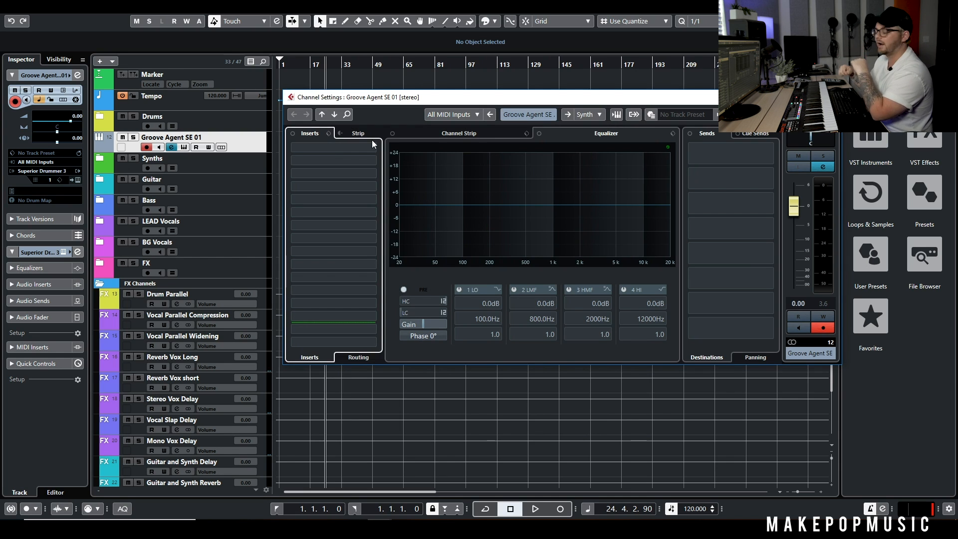
Load VocalSynth 2 from the Other category into the first insert to view it, and close and remove the plug-in.
{"action": "left_click", "coordinate": [339, 146]}
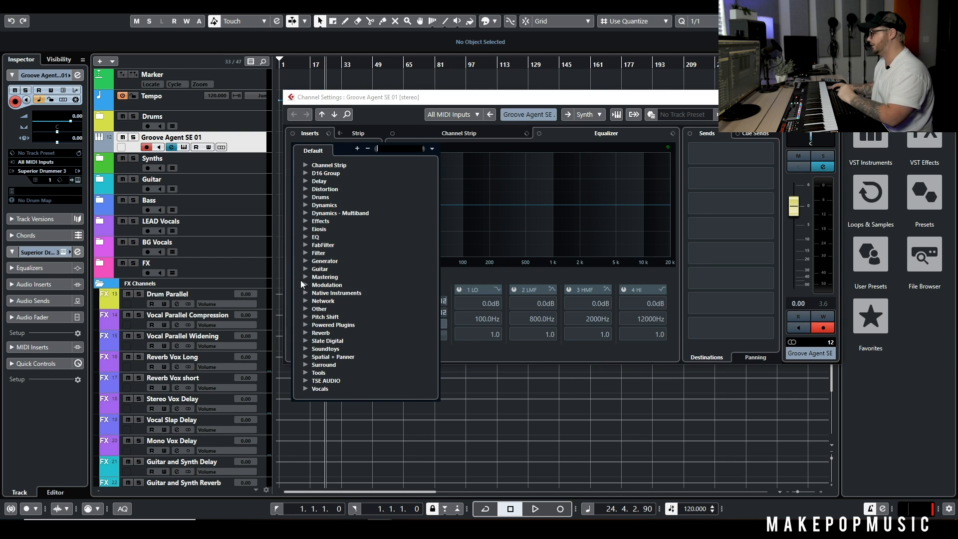
{"action": "left_click", "coordinate": [306, 309]}
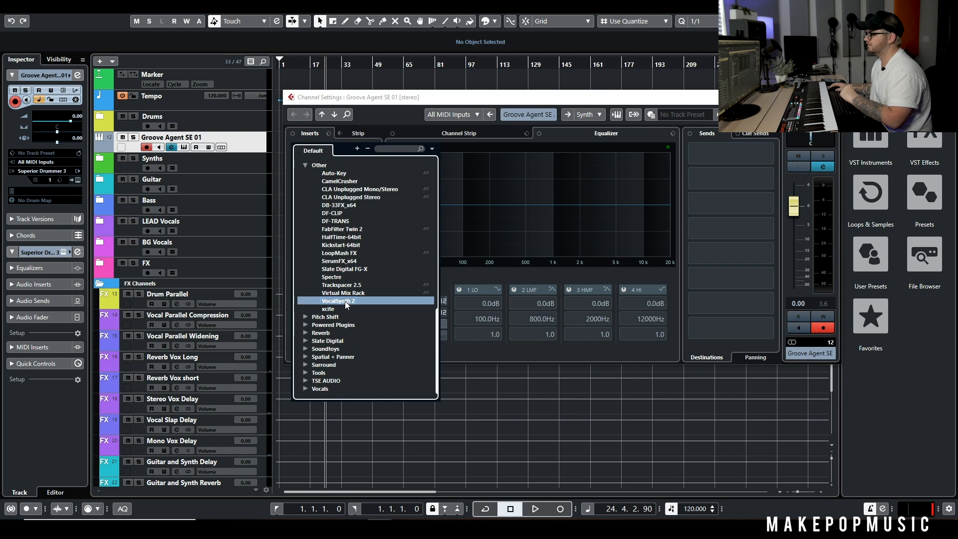
{"action": "left_click", "coordinate": [345, 301]}
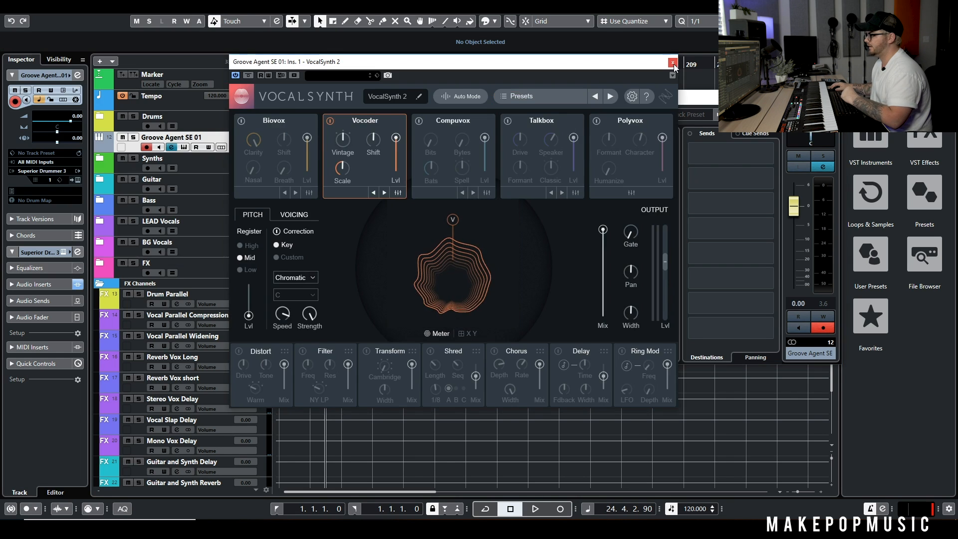
{"action": "left_click", "coordinate": [674, 64]}
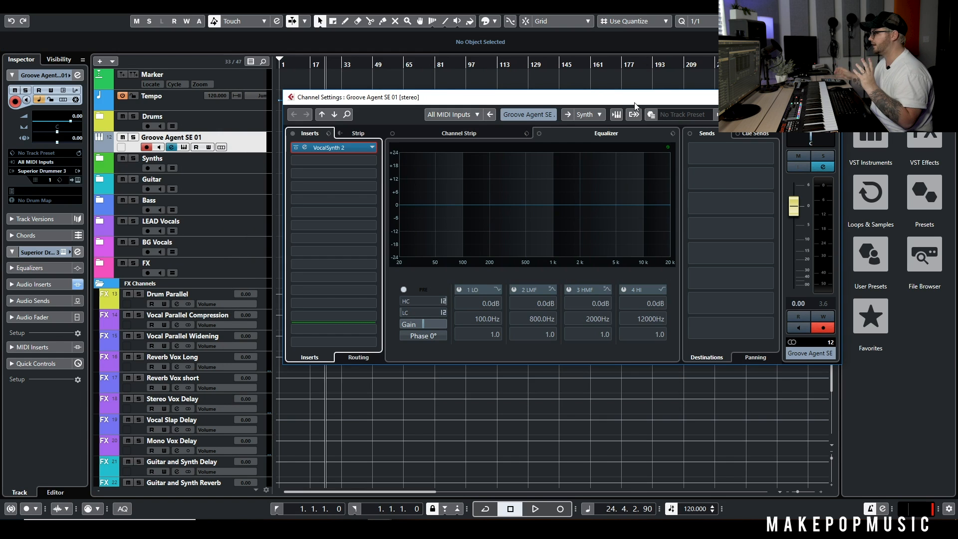
{"action": "mouse_move", "coordinate": [340, 148]}
{"action": "left_mouse_down"}
{"action": "mouse_move", "coordinate": [394, 156]}
{"action": "mouse_move", "coordinate": [358, 148]}
{"action": "left_mouse_up"}
Load Auto-Tune Pro from the Pitch Shift category into the first insert and close its window.
{"action": "left_click", "coordinate": [358, 148]}
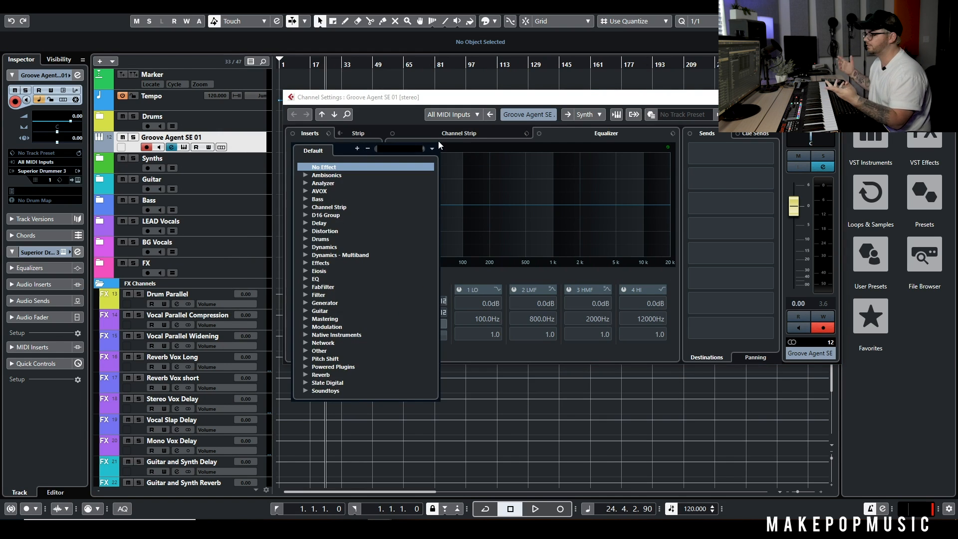
{"action": "scroll", "coordinate": [401, 235], "scroll_direction": "down", "scroll_amount": 2}
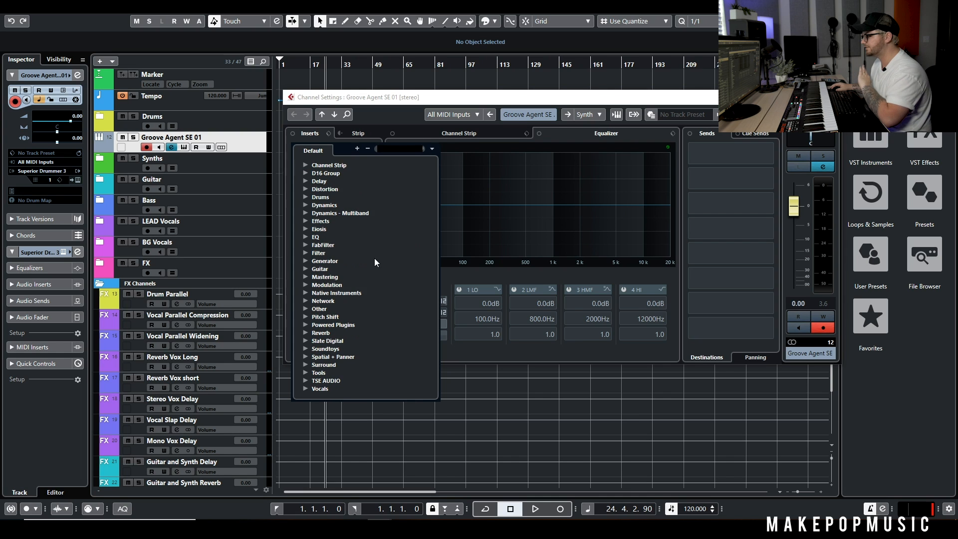
{"action": "left_click", "coordinate": [304, 316]}
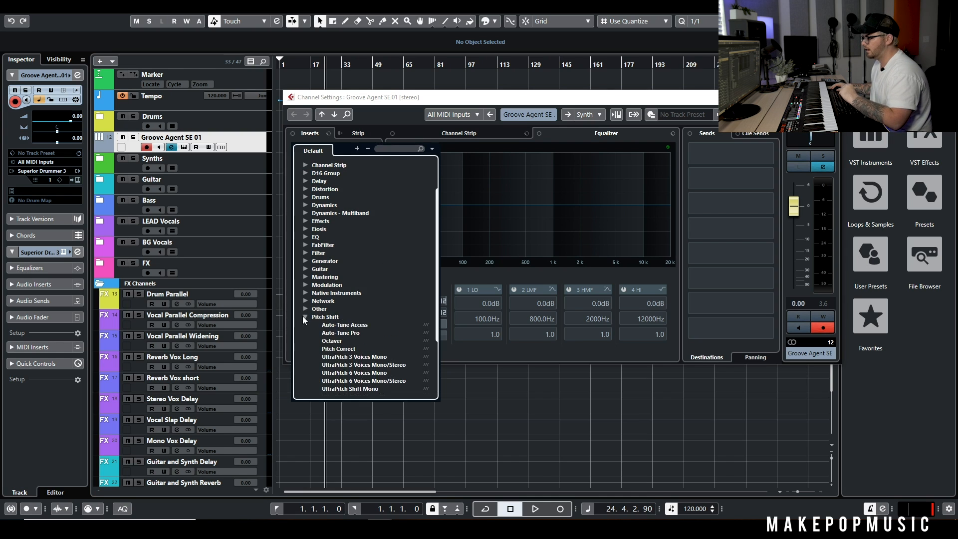
{"action": "scroll", "coordinate": [325, 319], "scroll_direction": "down", "scroll_amount": 4}
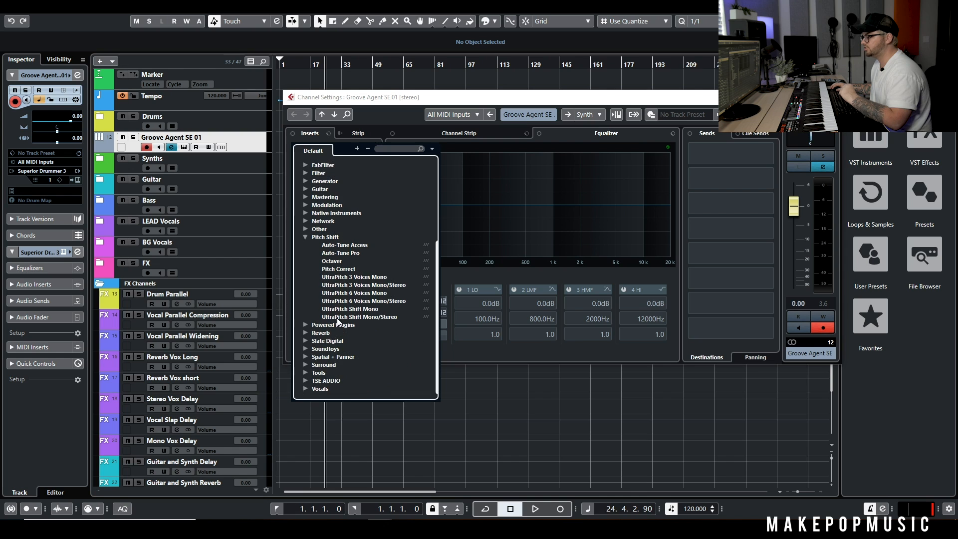
{"action": "left_click", "coordinate": [348, 253]}
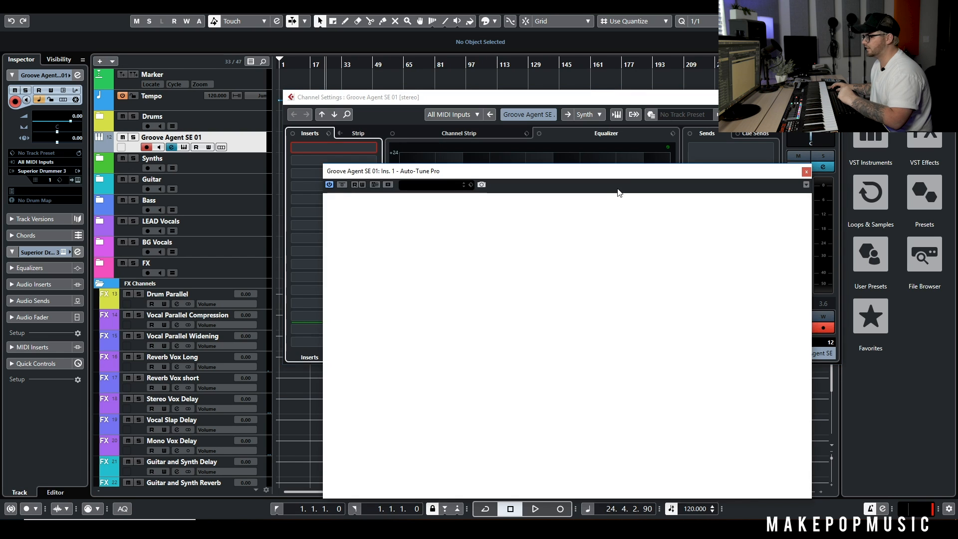
{"action": "left_click", "coordinate": [807, 171]}
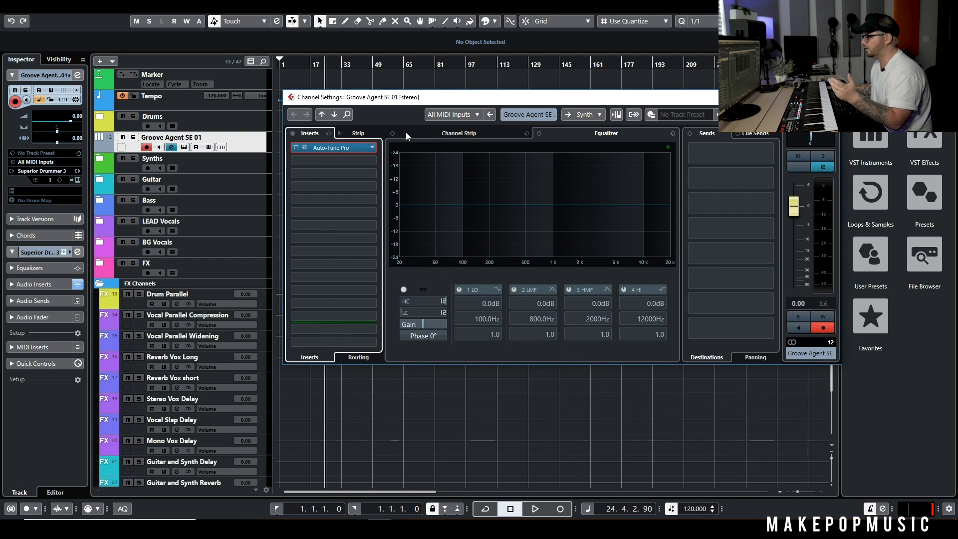
Examine the UAD effects in the Powered Plugins category and the channel overview in the UAD Console, returning to Cubase.
{"action": "left_click", "coordinate": [347, 150]}
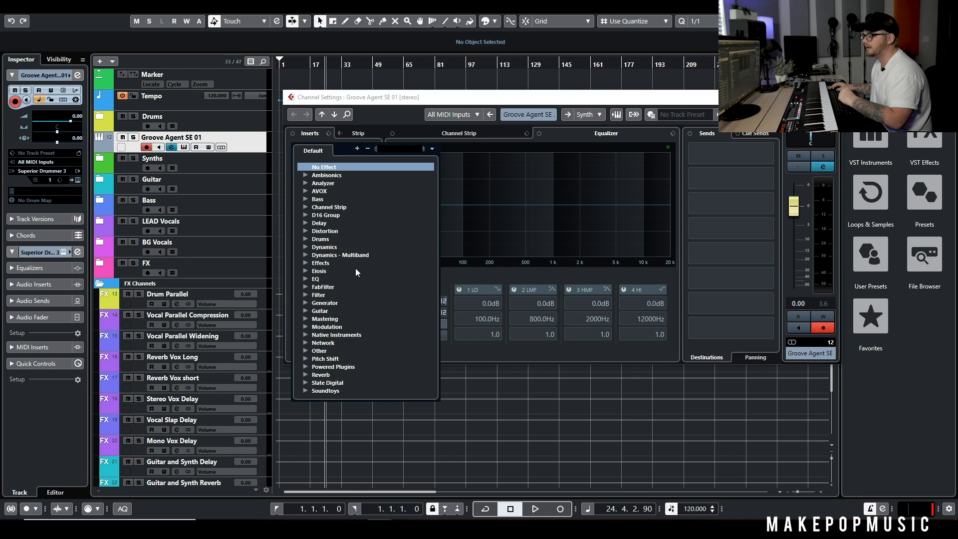
{"action": "scroll", "coordinate": [349, 334], "scroll_direction": "down", "scroll_amount": 3}
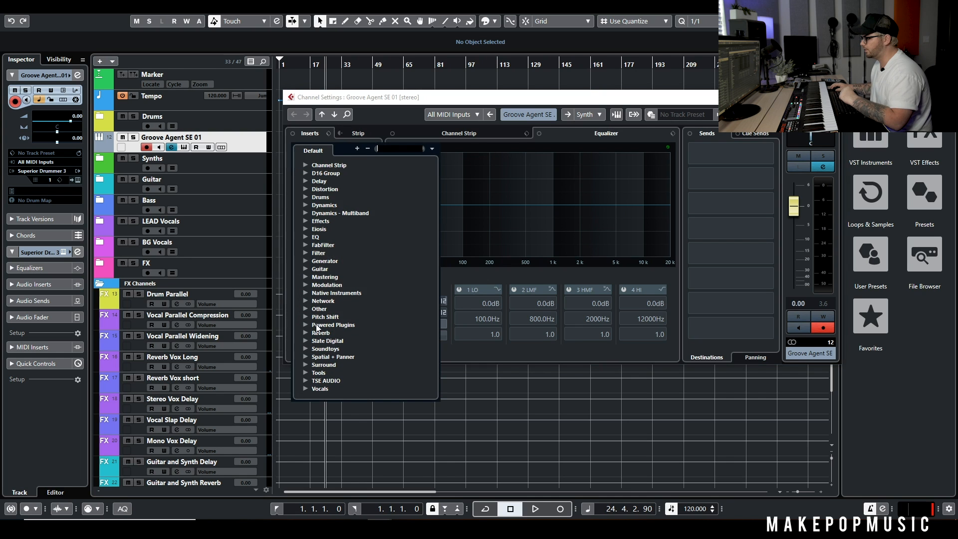
{"action": "left_click", "coordinate": [302, 325]}
{"action": "scroll", "coordinate": [320, 324], "scroll_direction": "down", "scroll_amount": 10}
{"action": "scroll", "coordinate": [349, 332], "scroll_direction": "down", "scroll_amount": 10}
{"action": "scroll", "coordinate": [337, 327], "scroll_direction": "up", "scroll_amount": 11}
{"action": "scroll", "coordinate": [353, 323], "scroll_direction": "up", "scroll_amount": 10}
{"action": "scroll", "coordinate": [386, 265], "scroll_direction": "up", "scroll_amount": 11}
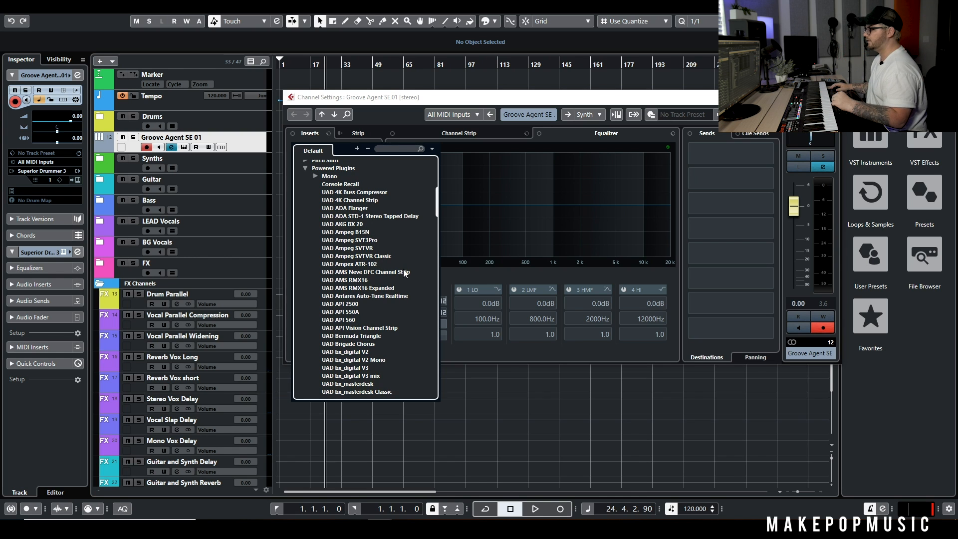
{"action": "scroll", "coordinate": [403, 269], "scroll_direction": "down", "scroll_amount": 2}
{"action": "scroll", "coordinate": [373, 252], "scroll_direction": "up", "scroll_amount": 6}
{"action": "left_click", "coordinate": [304, 262]}
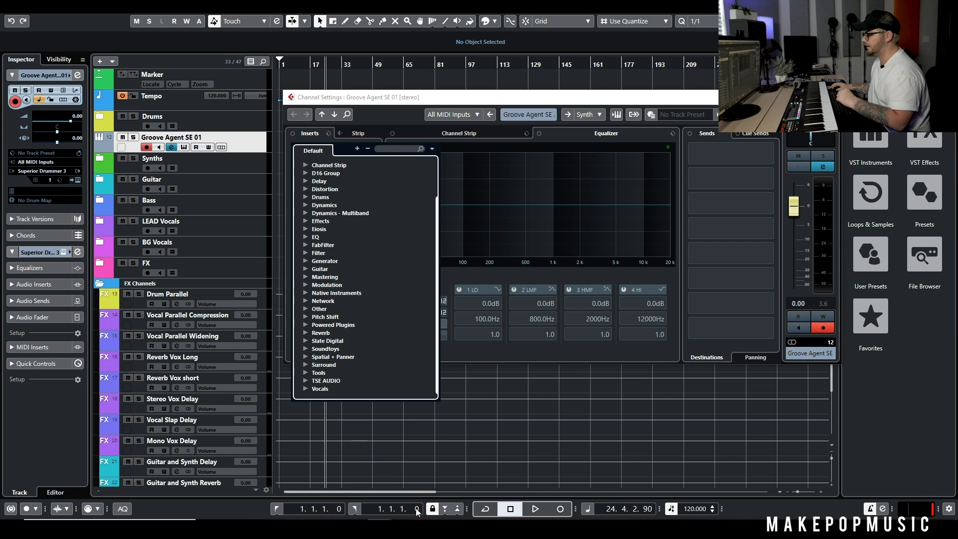
{"action": "left_click", "coordinate": [405, 530]}
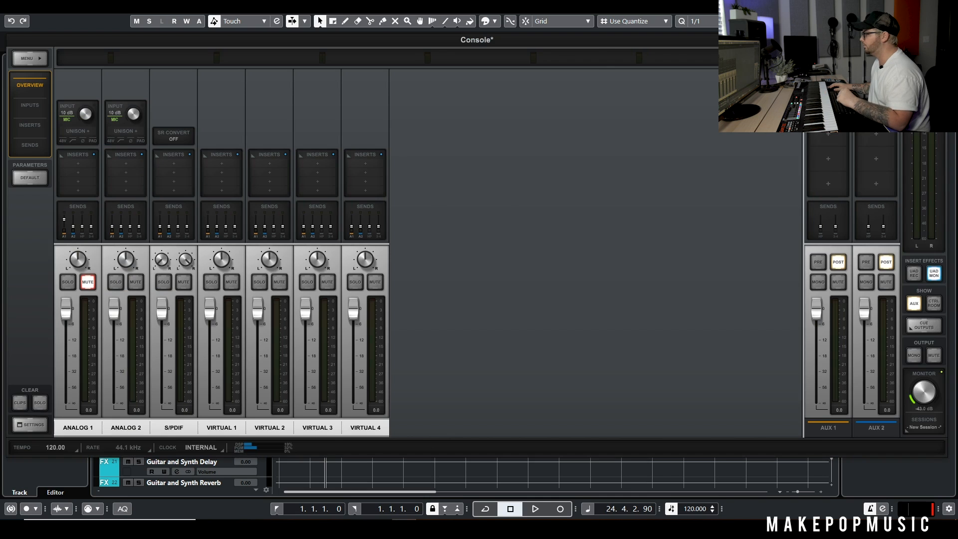
{"action": "left_click", "coordinate": [405, 529]}
Load VerbSuite Classics from the Reverb category into the first insert, view its interface and close its window.
{"action": "left_click", "coordinate": [336, 152]}
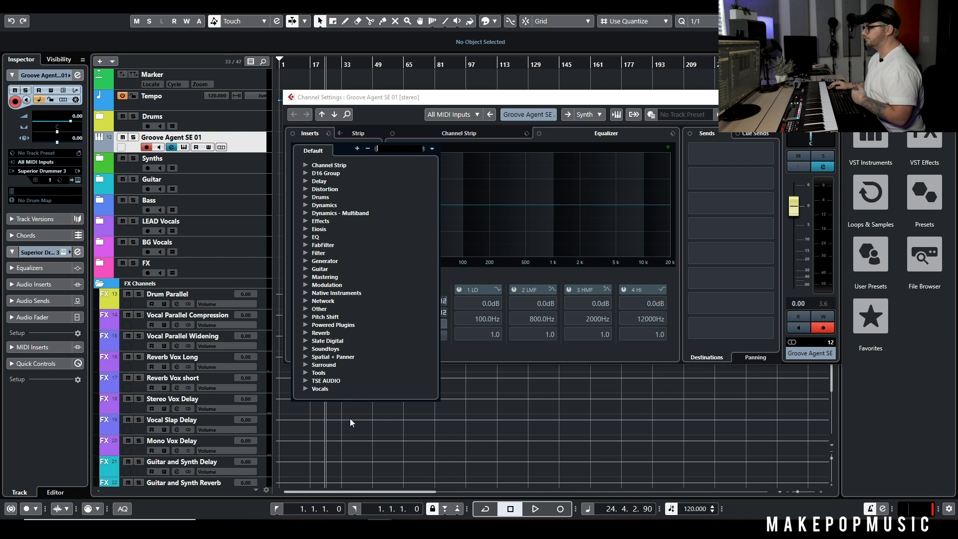
{"action": "left_click", "coordinate": [305, 333]}
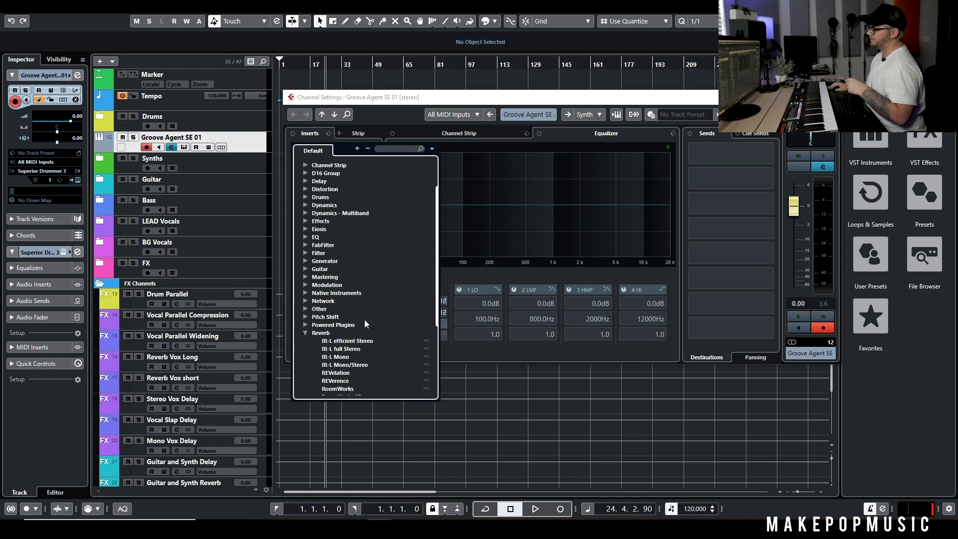
{"action": "scroll", "coordinate": [364, 319], "scroll_direction": "down", "scroll_amount": 4}
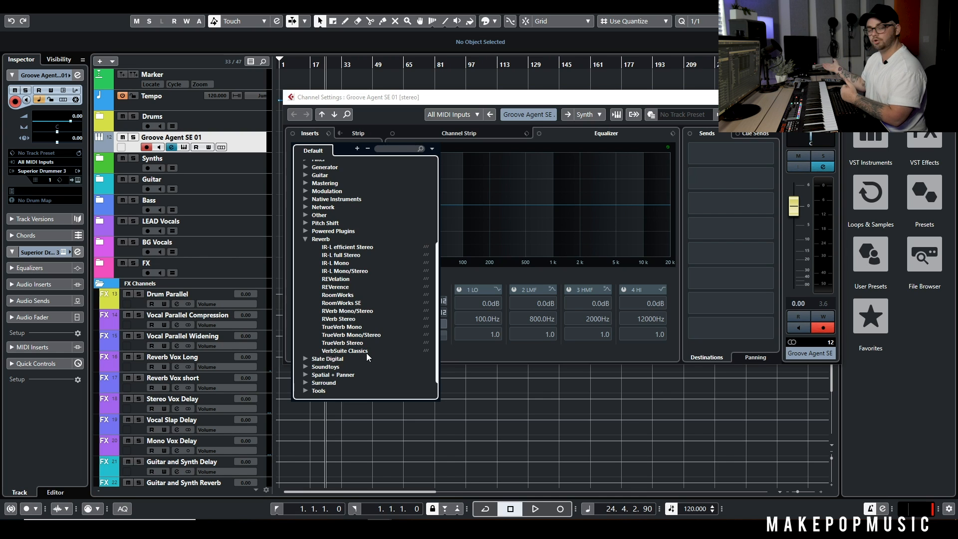
{"action": "scroll", "coordinate": [367, 353], "scroll_direction": "down", "scroll_amount": 1}
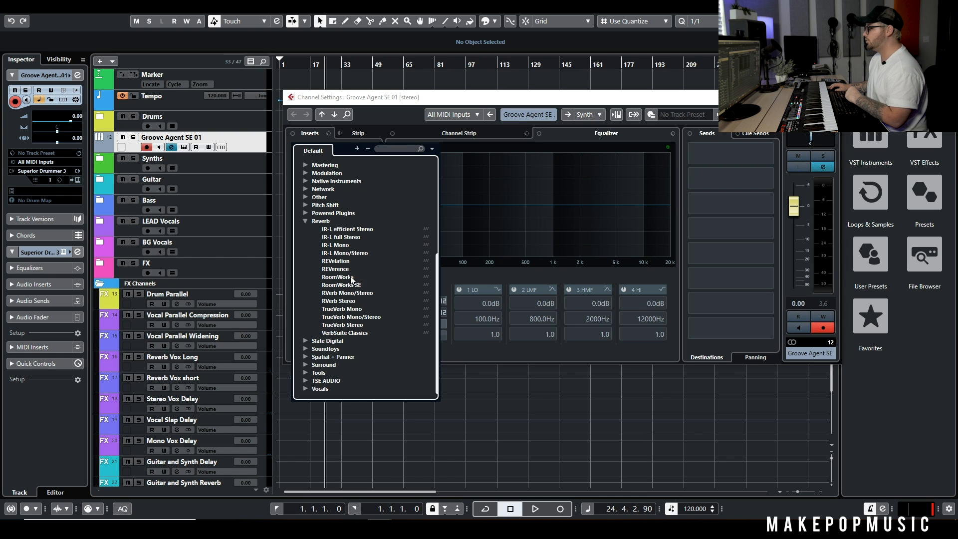
{"action": "left_click", "coordinate": [331, 334]}
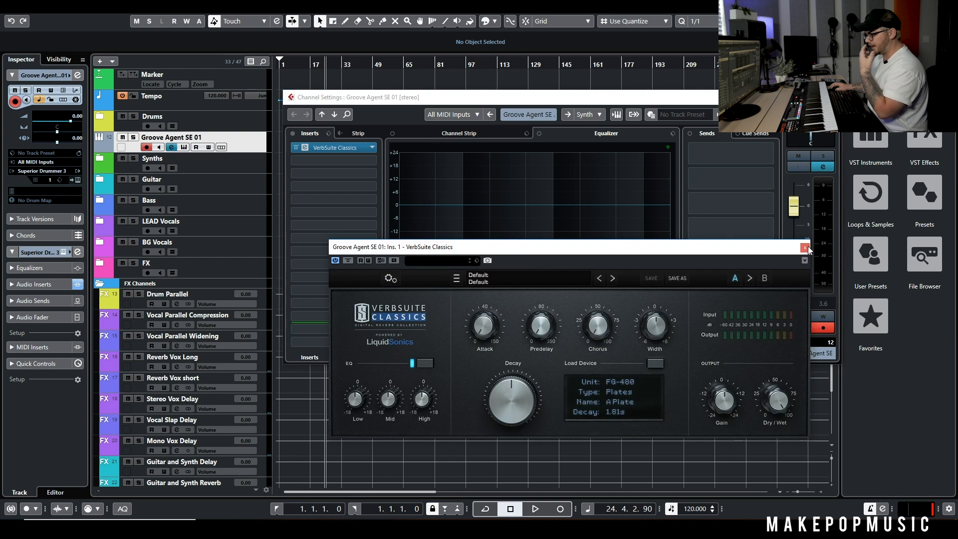
{"action": "left_click", "coordinate": [807, 243]}
Load Virtual Tape Machines from the Slate Digital category into the first insert to view it, and close and remove the plug-in.
{"action": "left_click", "coordinate": [348, 157]}
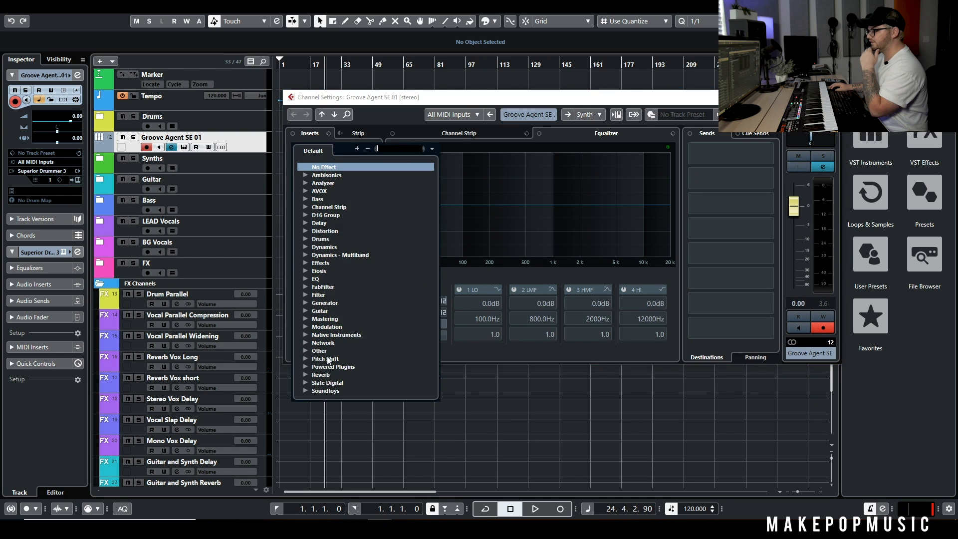
{"action": "scroll", "coordinate": [309, 375], "scroll_direction": "down", "scroll_amount": 2}
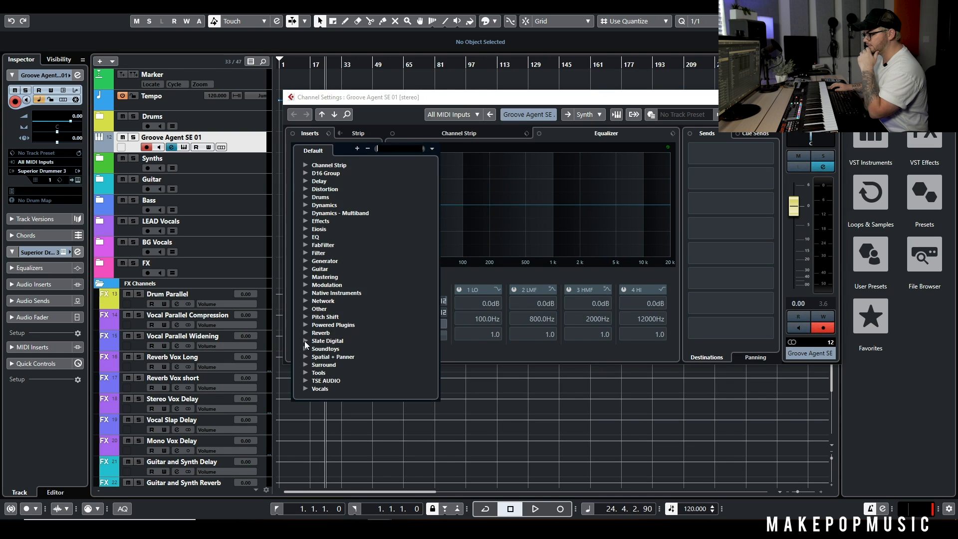
{"action": "left_click", "coordinate": [305, 341]}
{"action": "scroll", "coordinate": [372, 340], "scroll_direction": "down", "scroll_amount": 3}
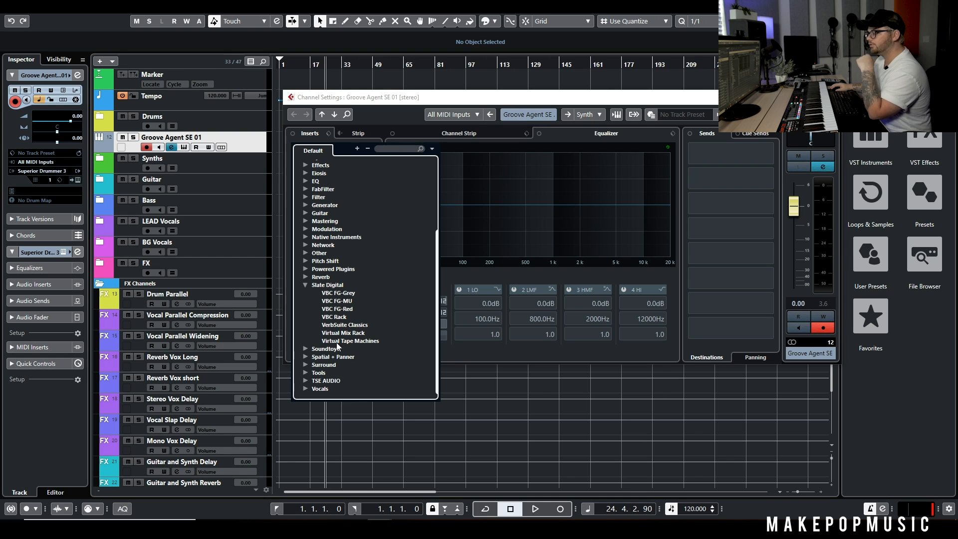
{"action": "left_click", "coordinate": [343, 343]}
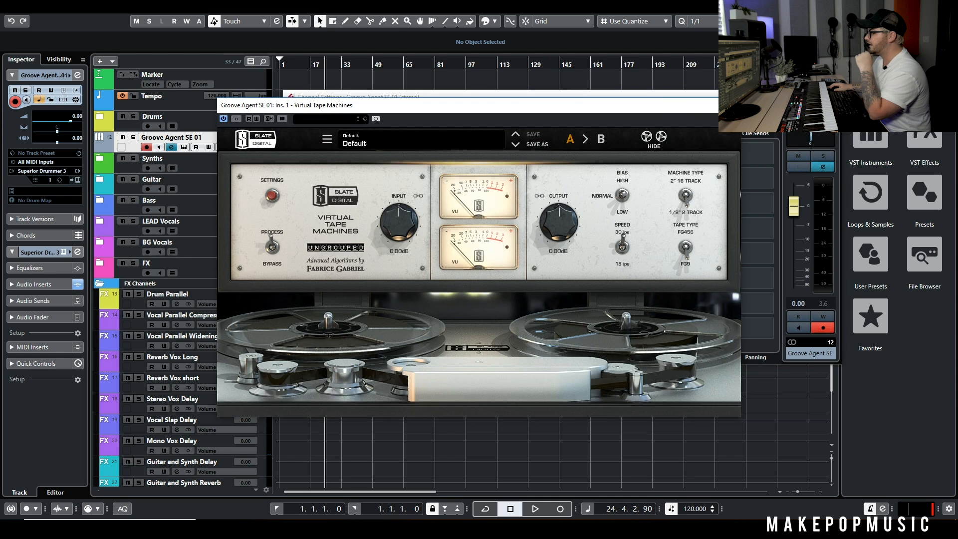
{"action": "left_click", "coordinate": [730, 105]}
{"action": "left_click_drag", "start_coordinate": [351, 147], "coordinate": [457, 172]}
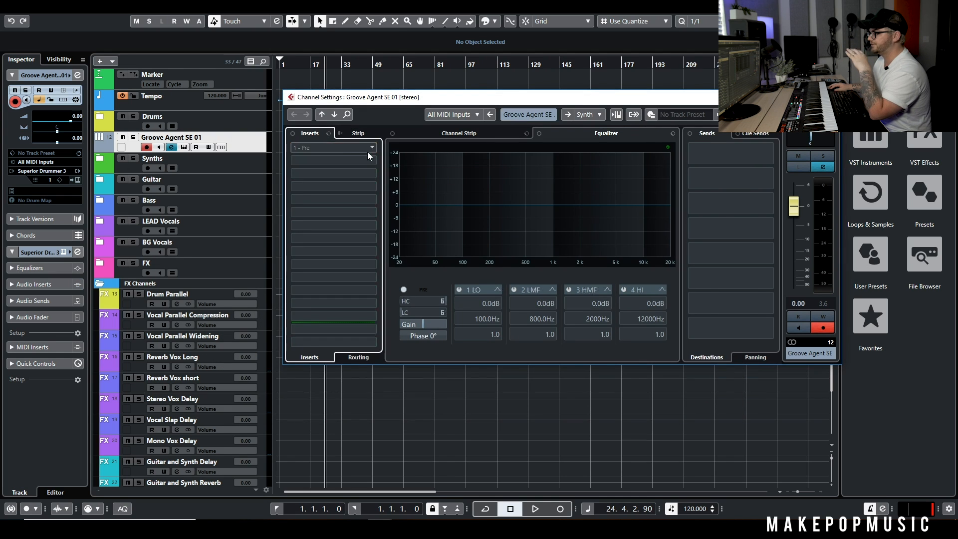
Load Decapitator from the Soundtoys category into the first insert.
{"action": "left_click", "coordinate": [357, 149]}
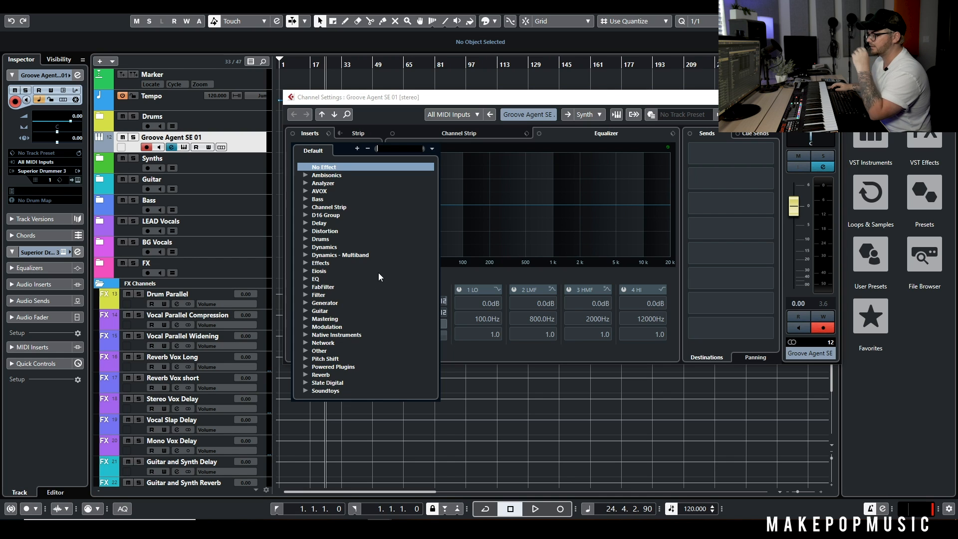
{"action": "scroll", "coordinate": [378, 274], "scroll_direction": "down", "scroll_amount": 3}
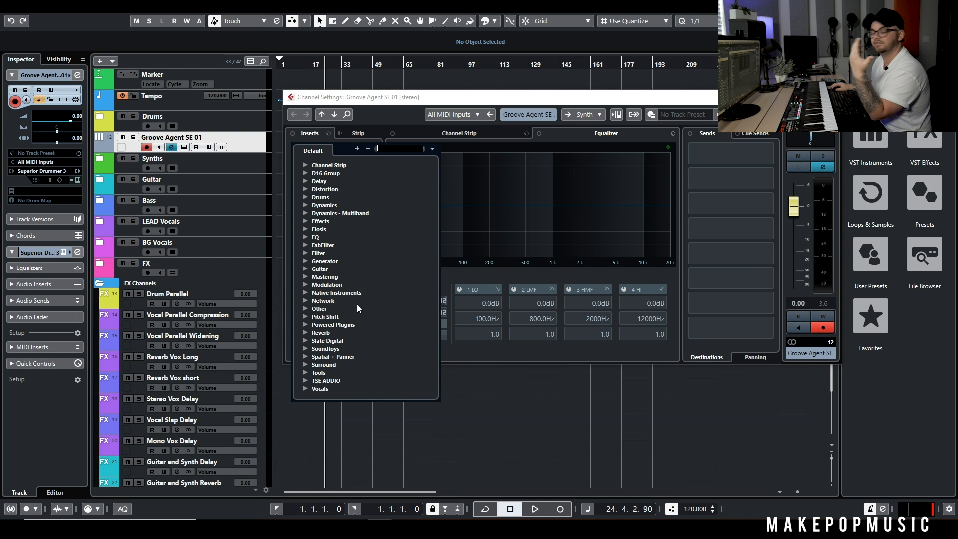
{"action": "left_click", "coordinate": [305, 349]}
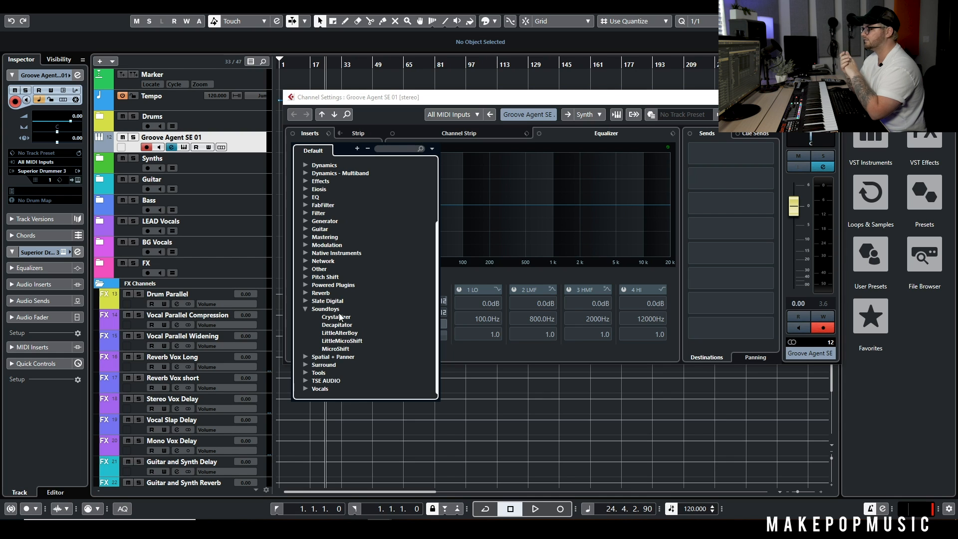
{"action": "left_click", "coordinate": [338, 325]}
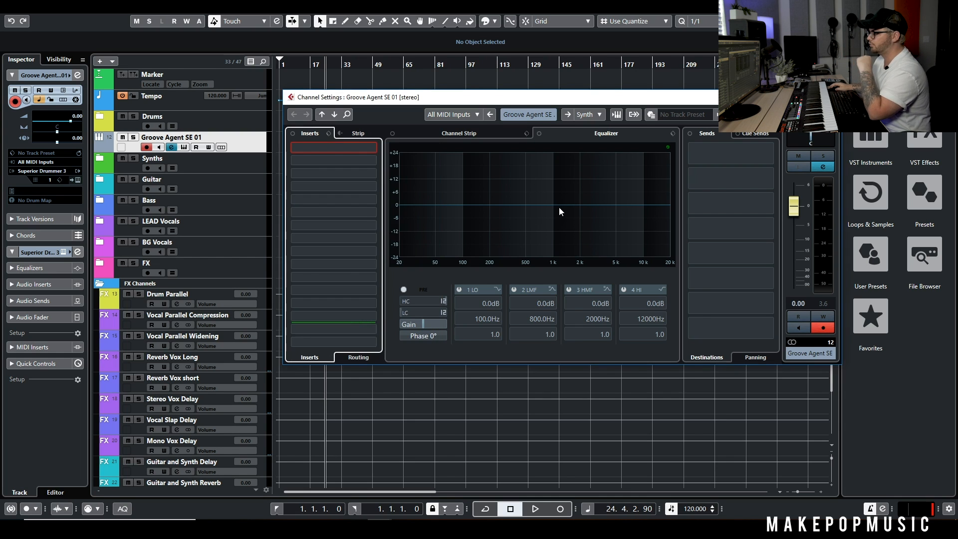
Switch Decapitator through styles E, N, T and P, and close and remove the plug-in.
{"action": "left_click", "coordinate": [441, 354]}
{"action": "left_click", "coordinate": [480, 351]}
{"action": "left_click", "coordinate": [515, 350]}
{"action": "left_click", "coordinate": [555, 353]}
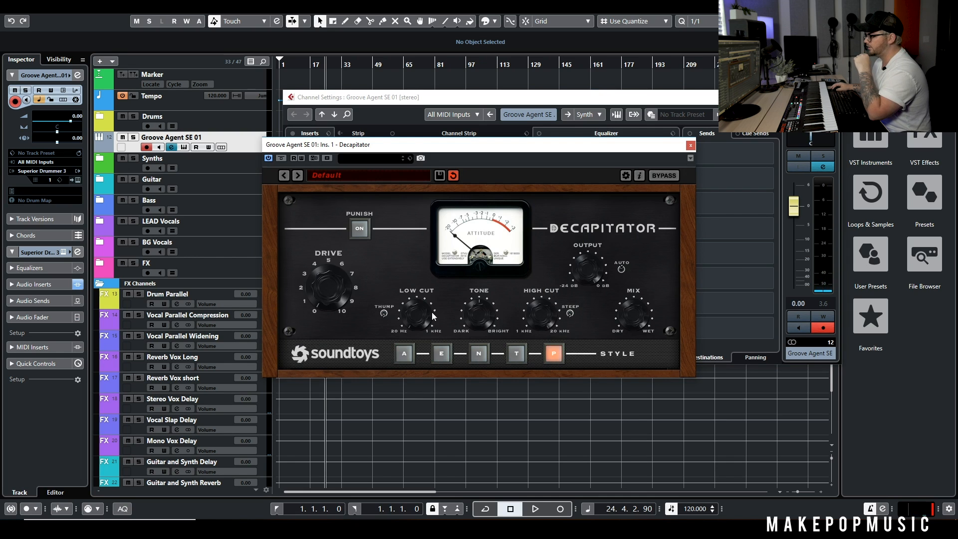
{"action": "left_click", "coordinate": [690, 146]}
{"action": "left_click_drag", "start_coordinate": [315, 149], "coordinate": [475, 171]}
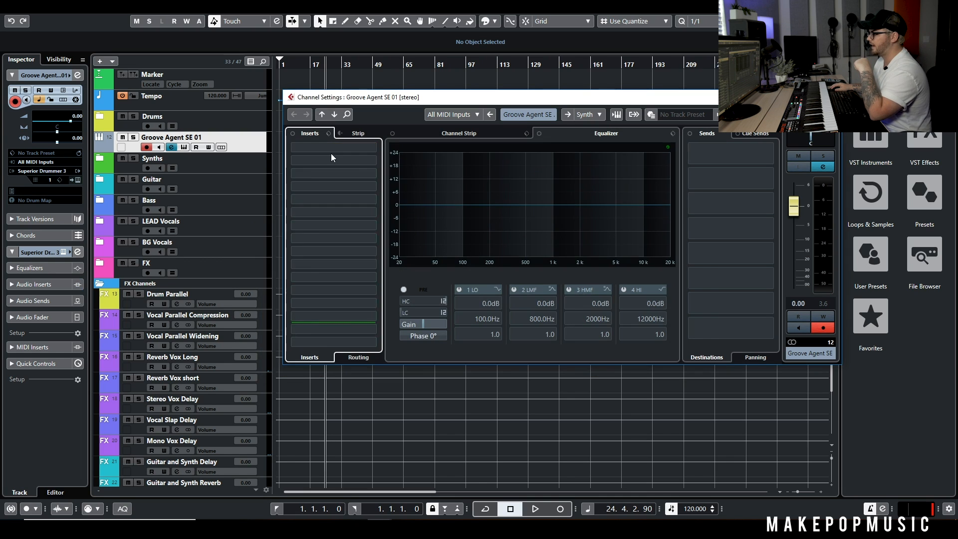
Load LittleAlterBoy from the Soundtoys category into the first insert and close its window.
{"action": "left_click", "coordinate": [331, 148]}
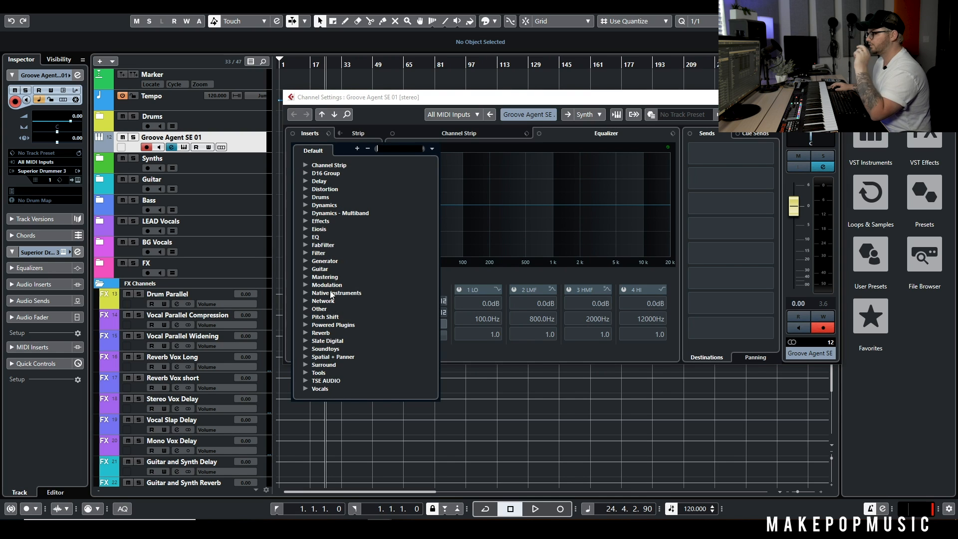
{"action": "left_click", "coordinate": [305, 349]}
{"action": "scroll", "coordinate": [304, 349], "scroll_direction": "down", "scroll_amount": 2}
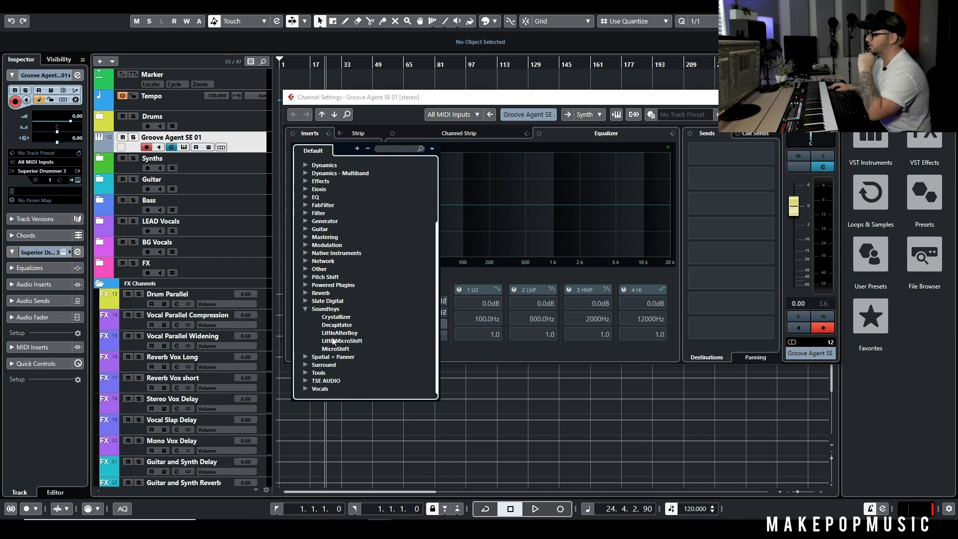
{"action": "left_click", "coordinate": [343, 341]}
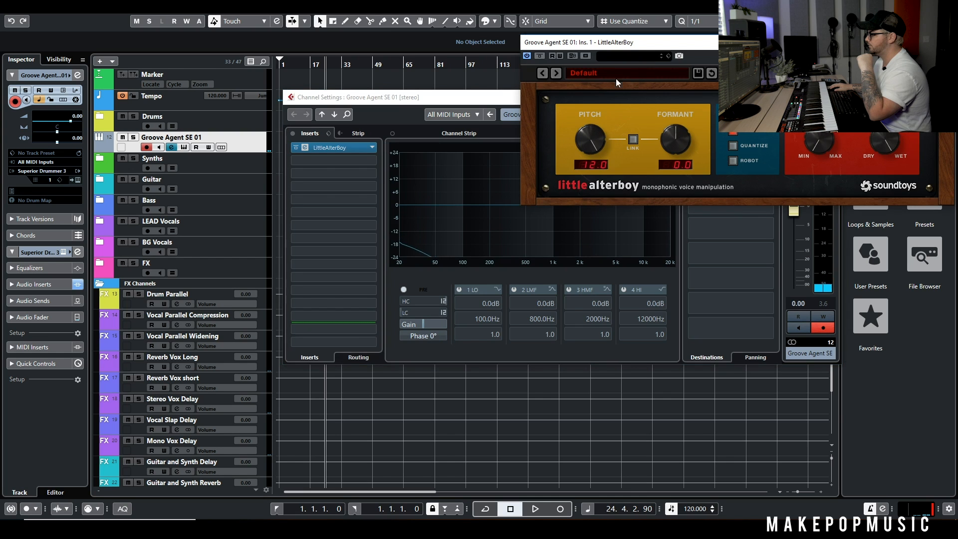
{"action": "left_click", "coordinate": [944, 43]}
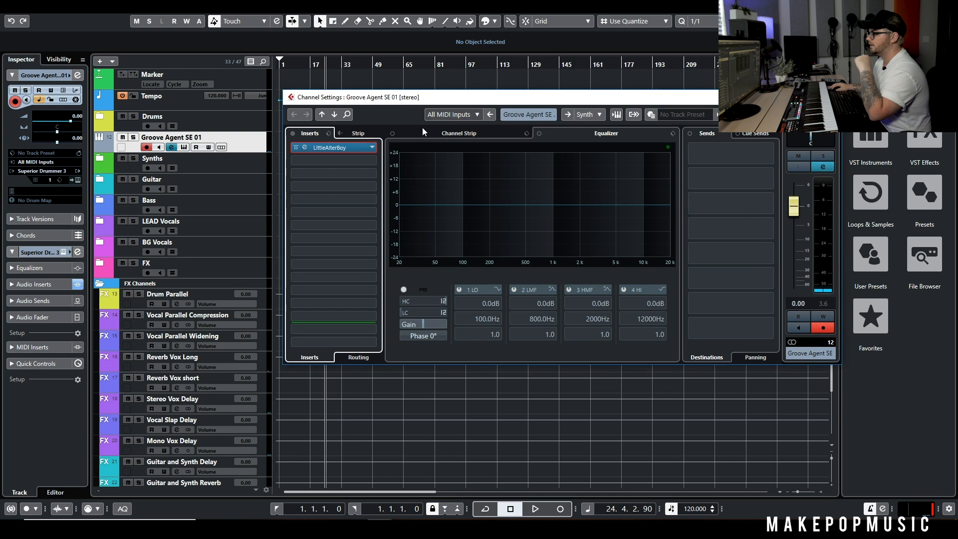
Remove LittleAlterBoy from the first insert and examine the plug-ins in the Spatial + Panner and Tools categories.
{"action": "left_click_drag", "start_coordinate": [359, 148], "coordinate": [417, 150]}
{"action": "left_click", "coordinate": [351, 146]}
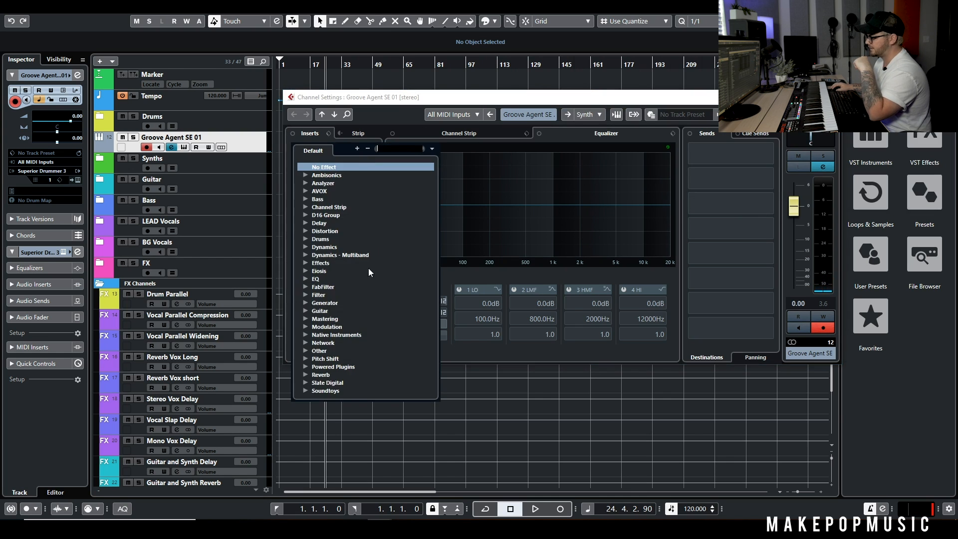
{"action": "left_click", "coordinate": [304, 357]}
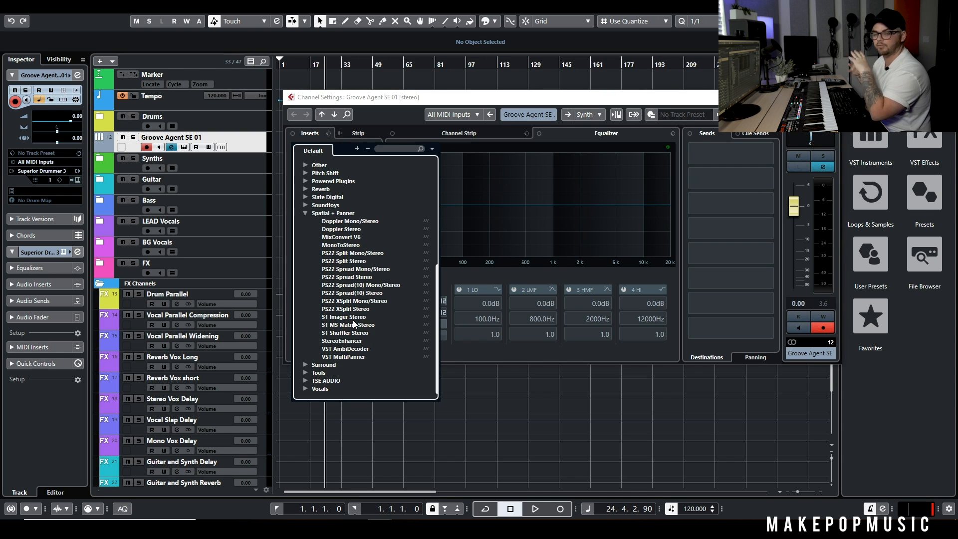
{"action": "left_click", "coordinate": [305, 213]}
{"action": "left_click", "coordinate": [305, 374]}
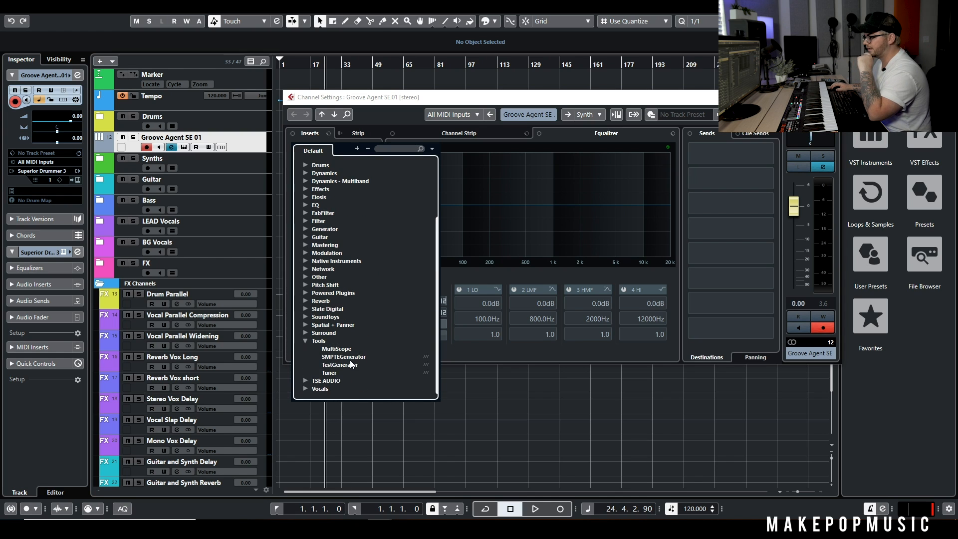
Load X50II_x64 from the TSE AUDIO category into the first insert, view its amp and cabinet sections, and close its window.
{"action": "left_click", "coordinate": [306, 381]}
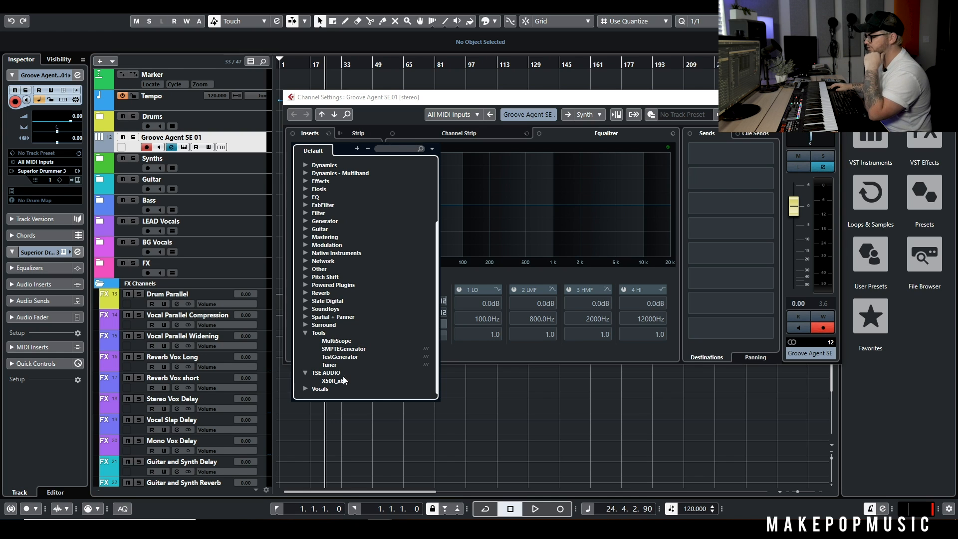
{"action": "left_click", "coordinate": [341, 382]}
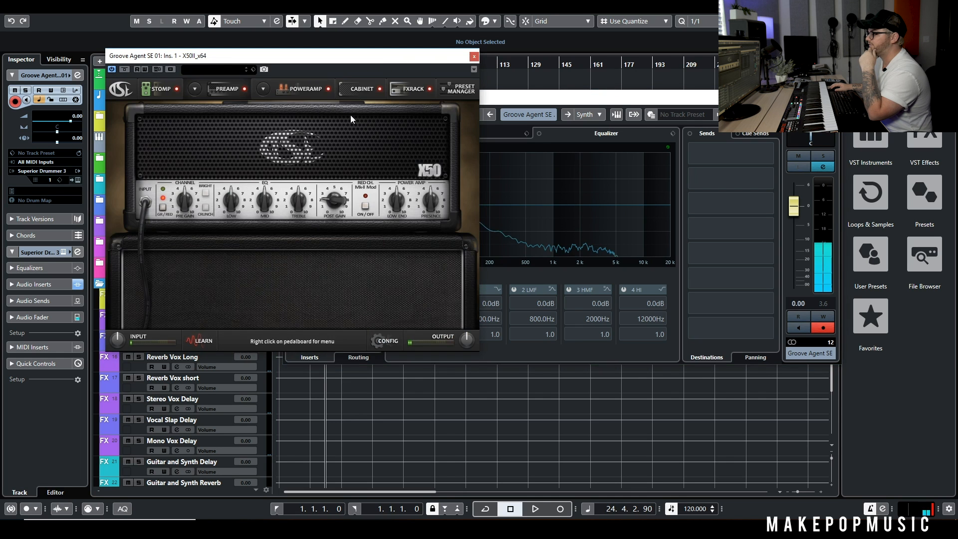
{"action": "scroll", "coordinate": [104, 207], "scroll_direction": "down", "scroll_amount": 2}
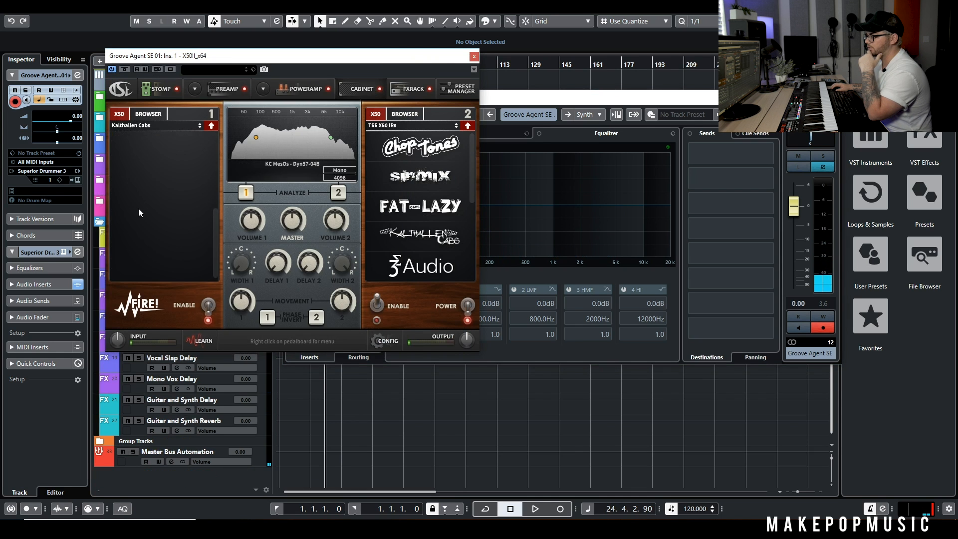
{"action": "left_click", "coordinate": [474, 57]}
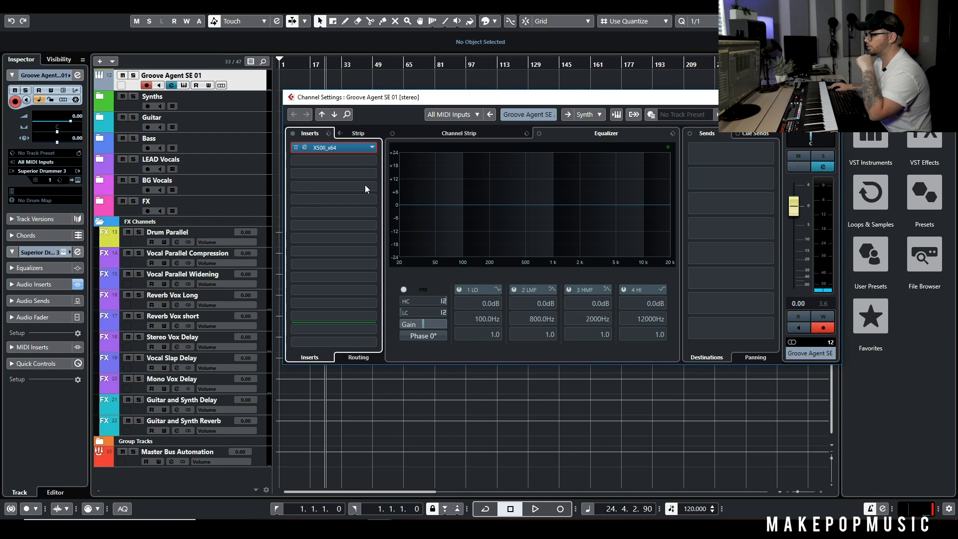
Clear X50II_x64 from the first insert, examine the plug-ins in the Vocals category, and close the effects list.
{"action": "left_click", "coordinate": [343, 151]}
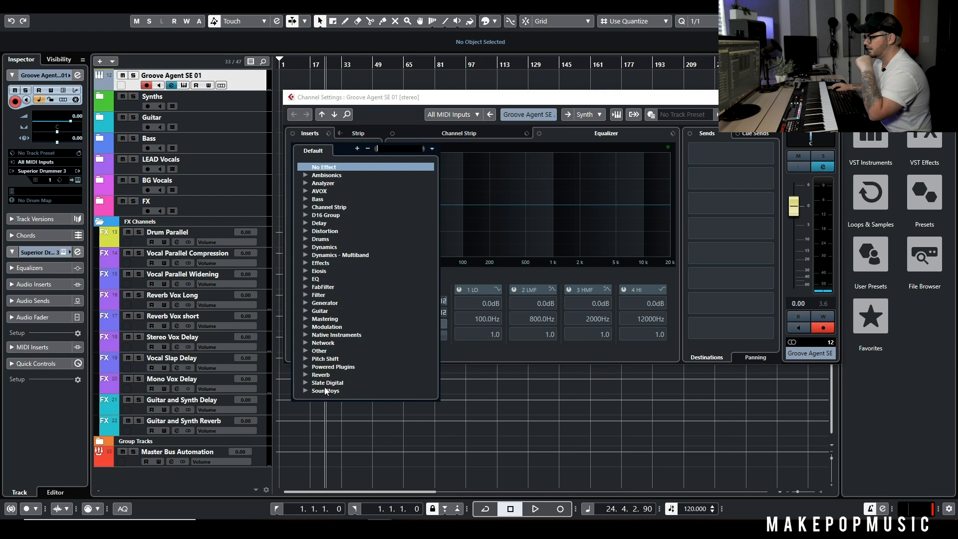
{"action": "scroll", "coordinate": [313, 384], "scroll_direction": "down", "scroll_amount": 2}
{"action": "left_click", "coordinate": [309, 388]}
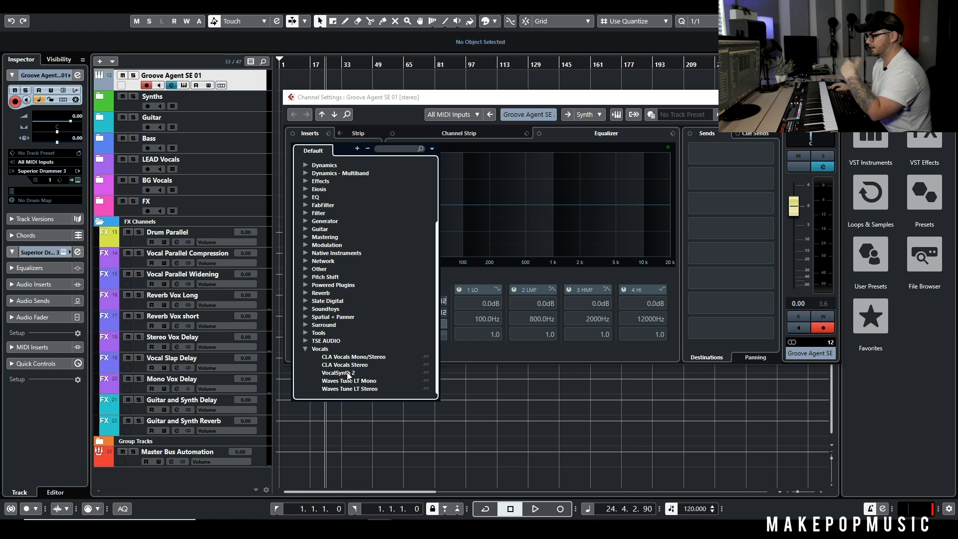
{"action": "left_click", "coordinate": [305, 349]}
{"action": "left_click", "coordinate": [385, 116]}
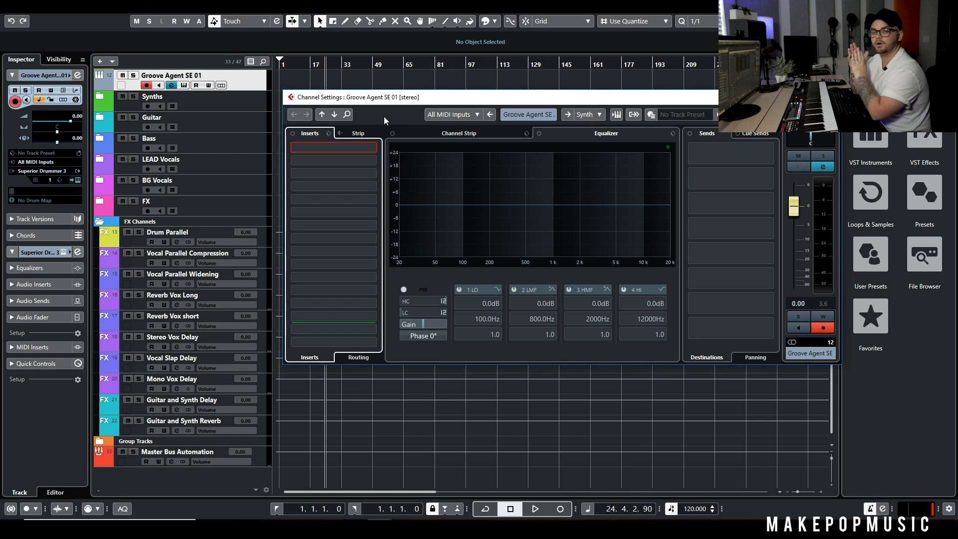